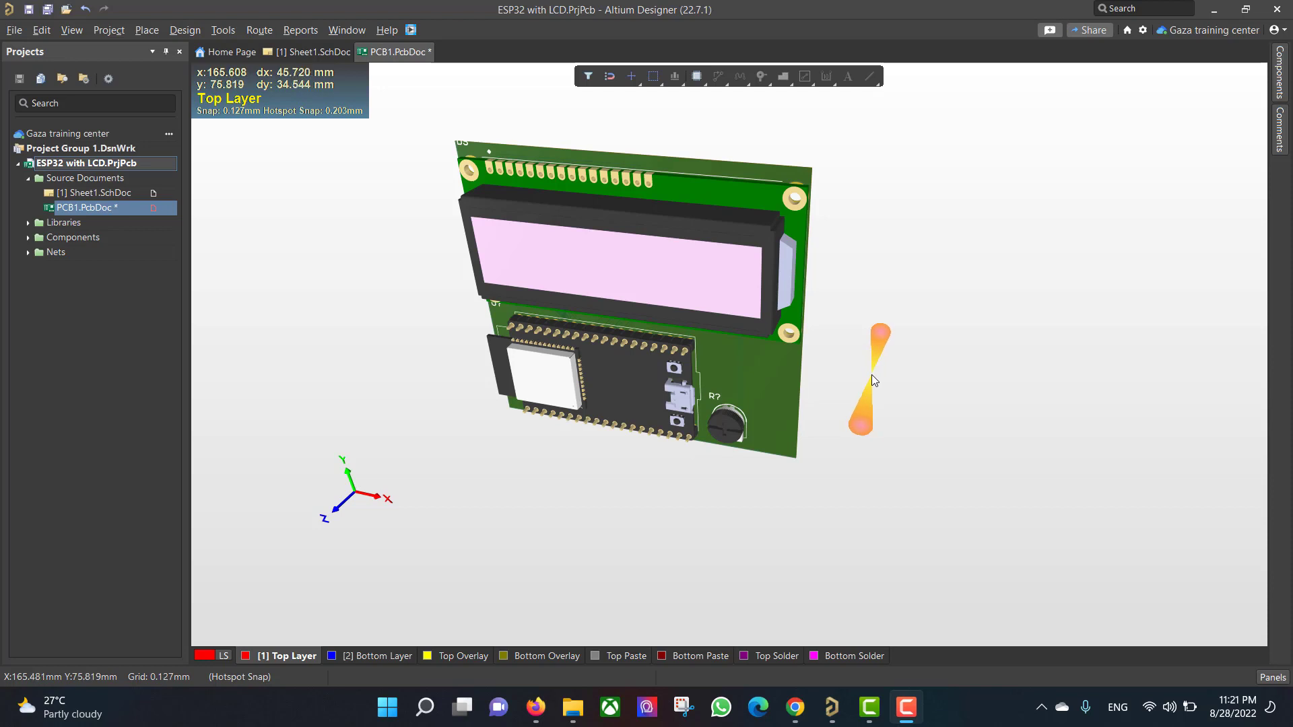
{"action": "right_click_drag", "start_coordinate": [673, 380], "coordinate": [751, 183]}
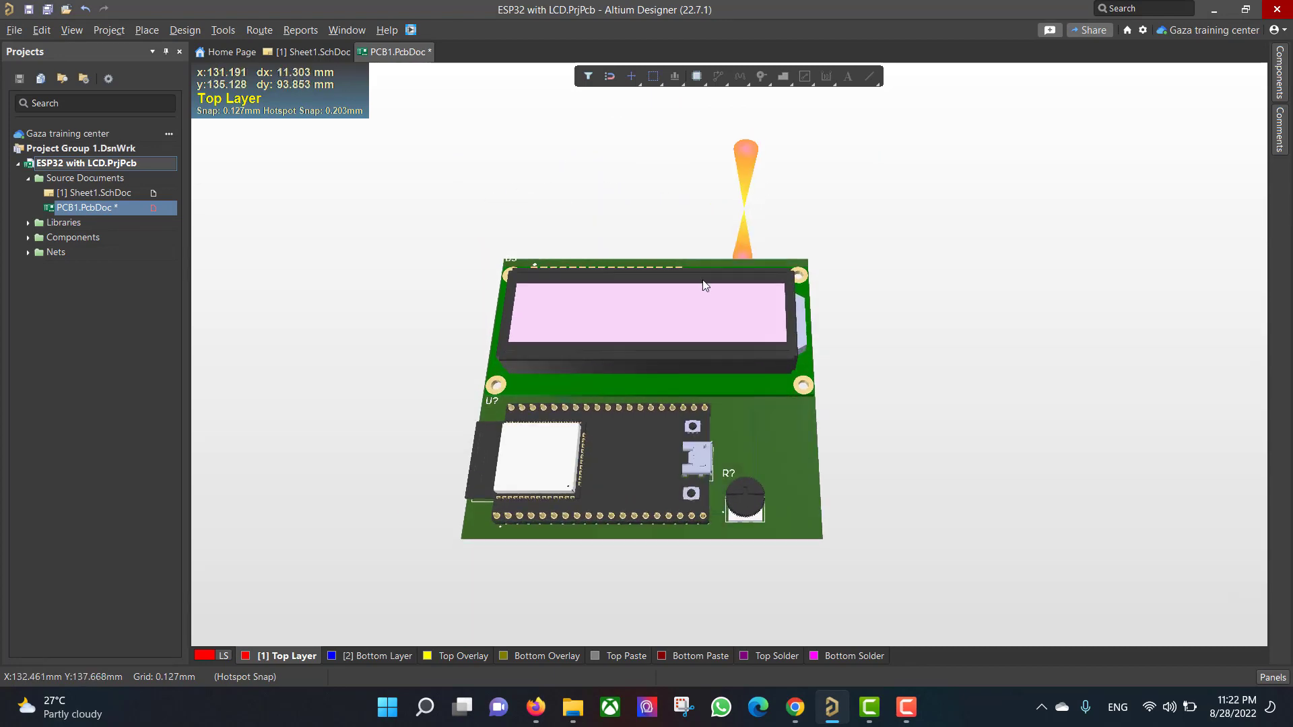
{"action": "right_click_drag", "start_coordinate": [601, 407], "coordinate": [623, 536], "text": "shift"}
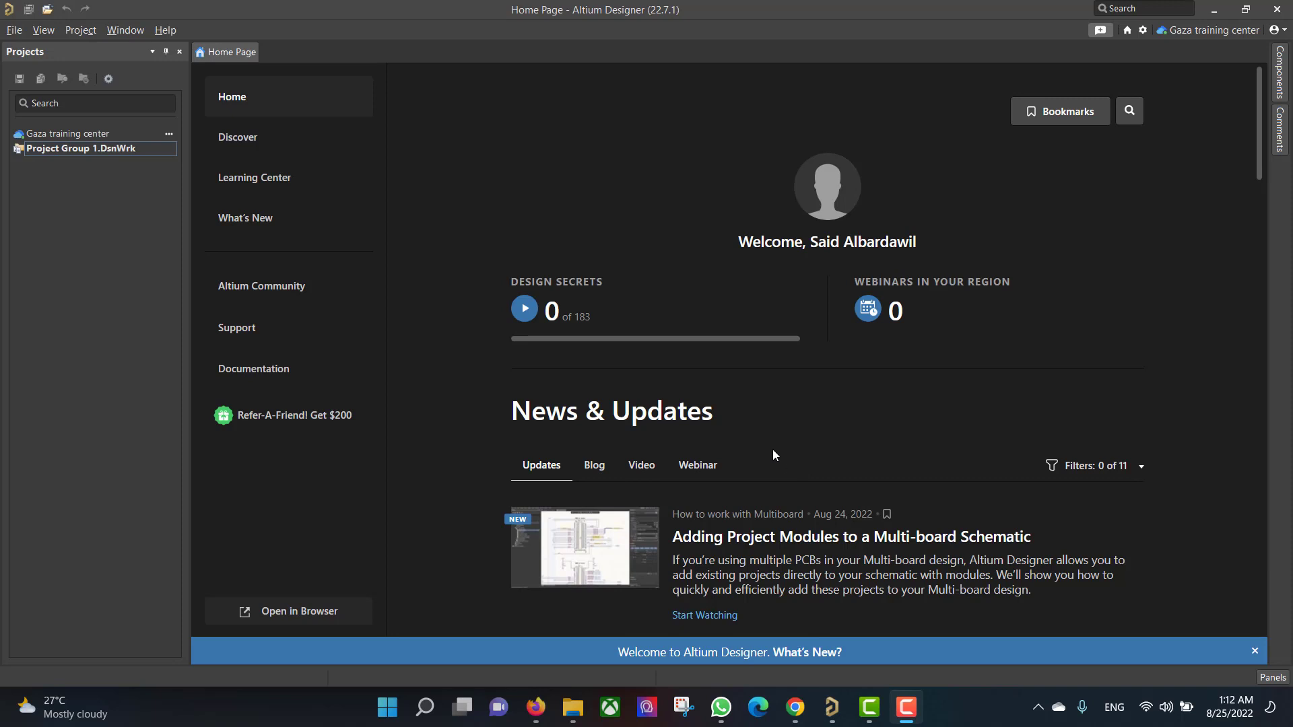
Create an empty local PCB project named "ESP32 with LCD" in the Educational engineering\September\2 folder.
{"action": "left_click", "coordinate": [15, 30]}
{"action": "mouse_move", "coordinate": [100, 52]}
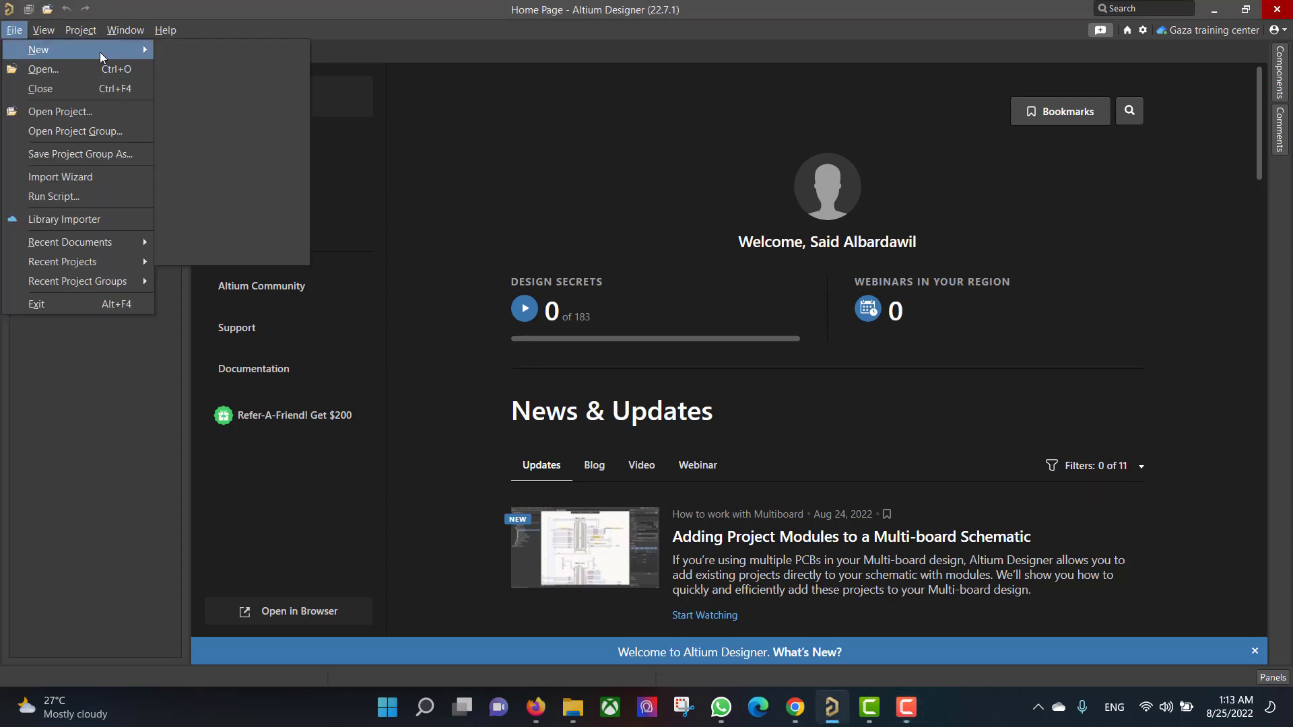
{"action": "left_click", "coordinate": [180, 49]}
{"action": "double_click", "coordinate": [740, 168]}
{"action": "left_click", "coordinate": [740, 168]}
{"action": "left_click_drag", "start_coordinate": [717, 175], "coordinate": [571, 172]}
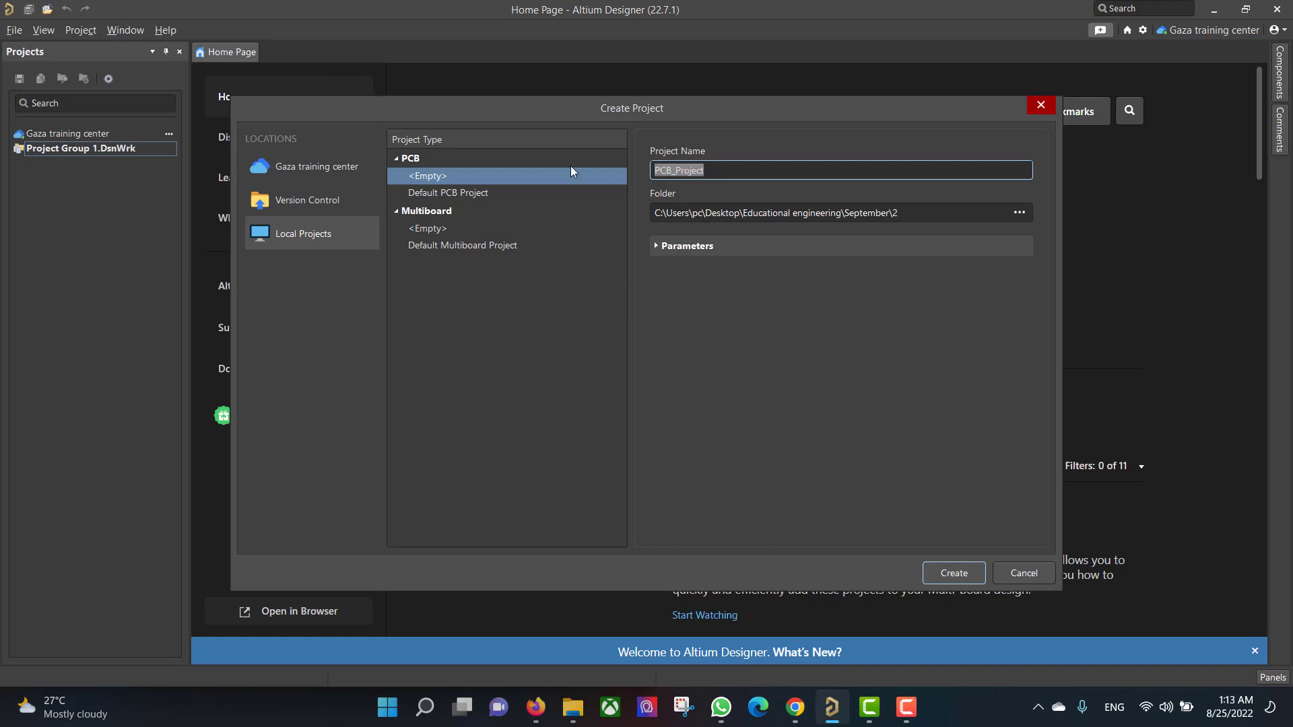
{"action": "type", "text": "ESP32 with LCD"}
{"action": "left_click", "coordinate": [1020, 211]}
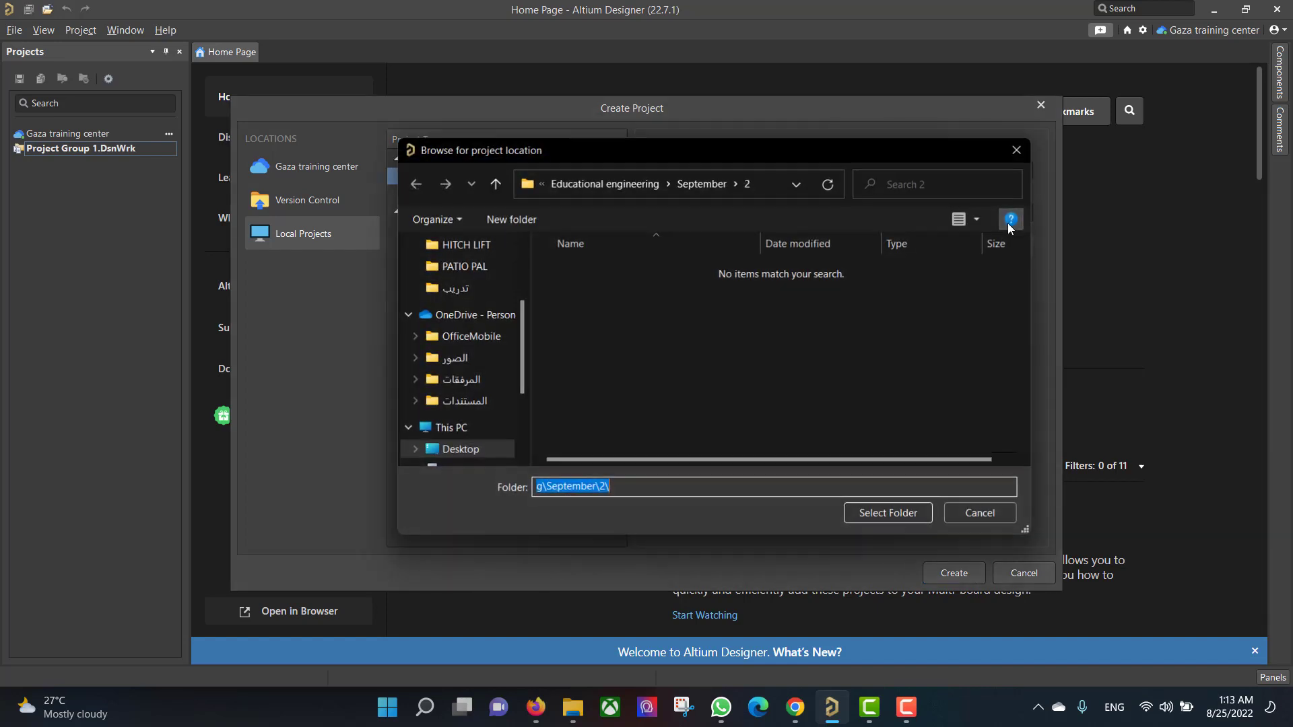
{"action": "left_click", "coordinate": [890, 513]}
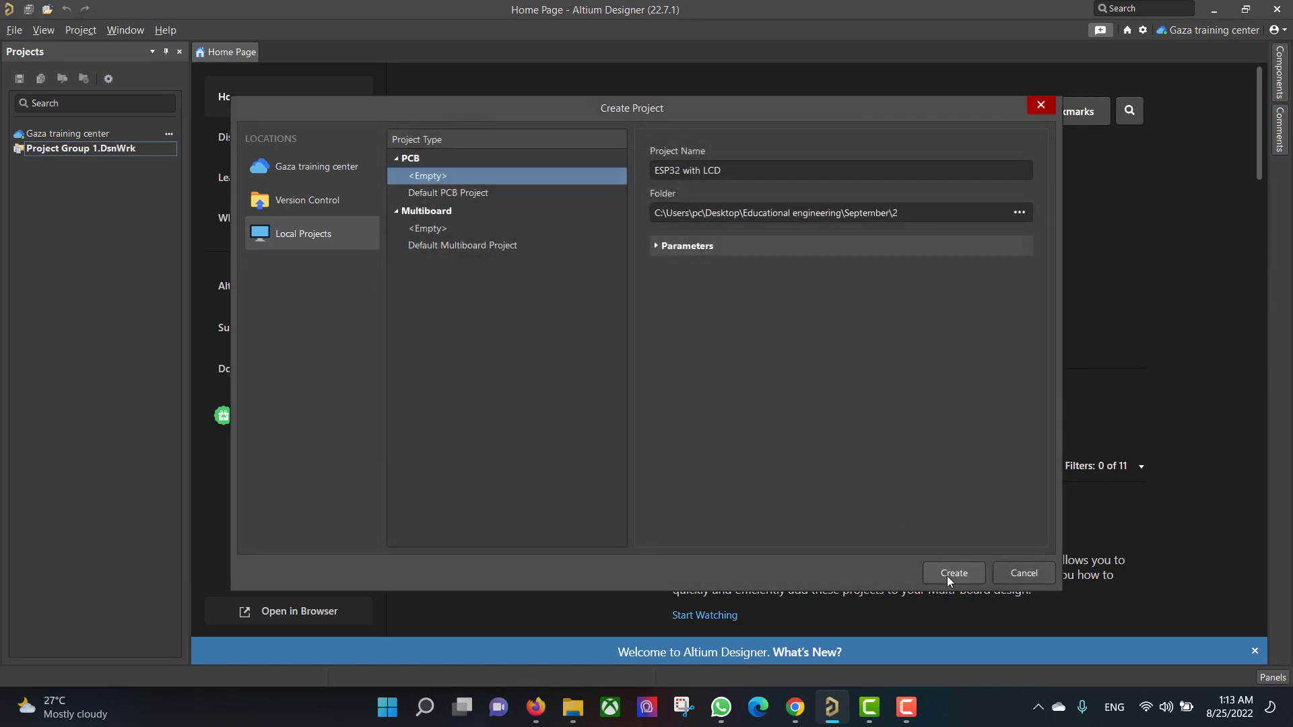
{"action": "left_click", "coordinate": [952, 573]}
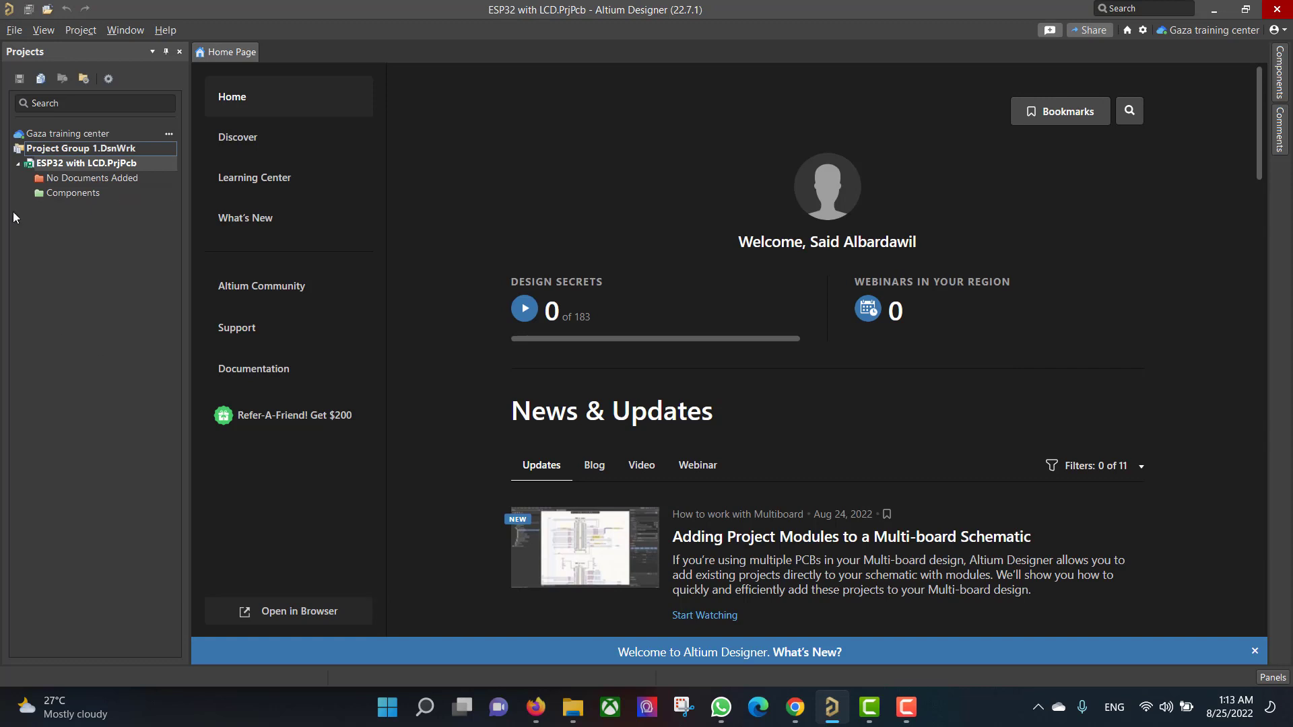
Add a new schematic and a new PCB document to the ESP32 with LCD project.
{"action": "right_click", "coordinate": [52, 169]}
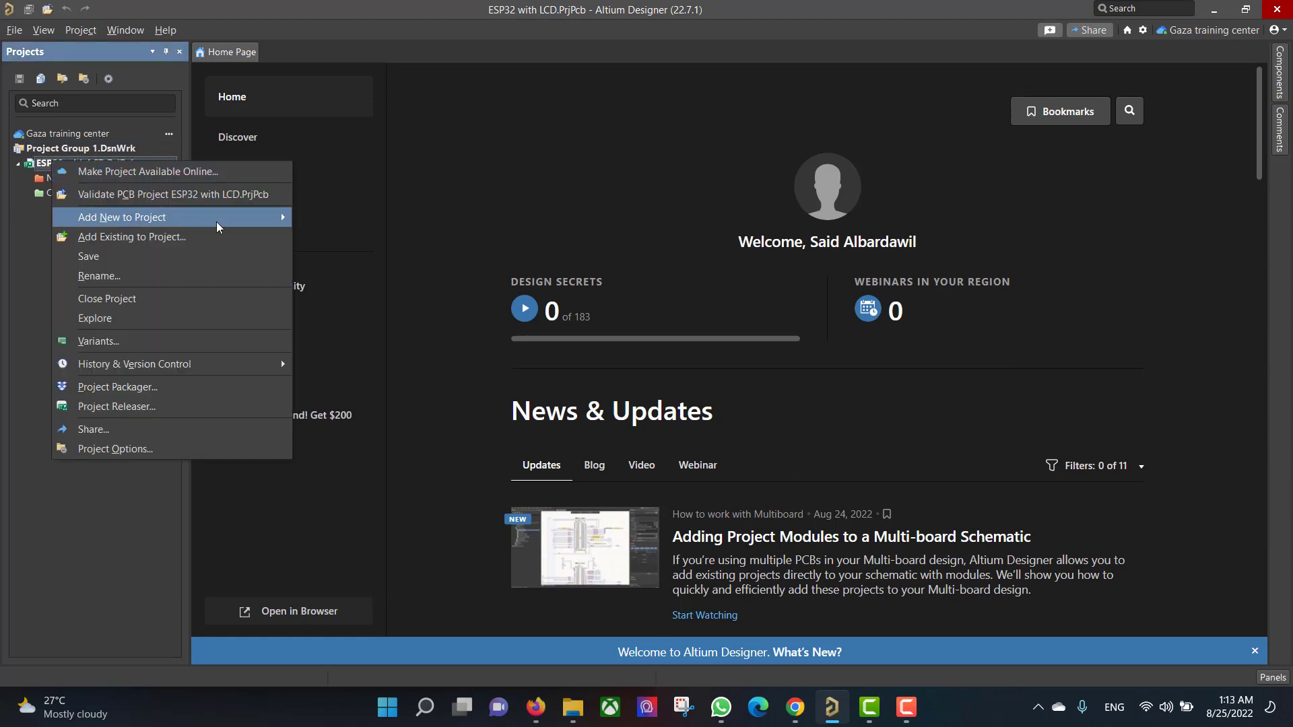
{"action": "mouse_move", "coordinate": [215, 219]}
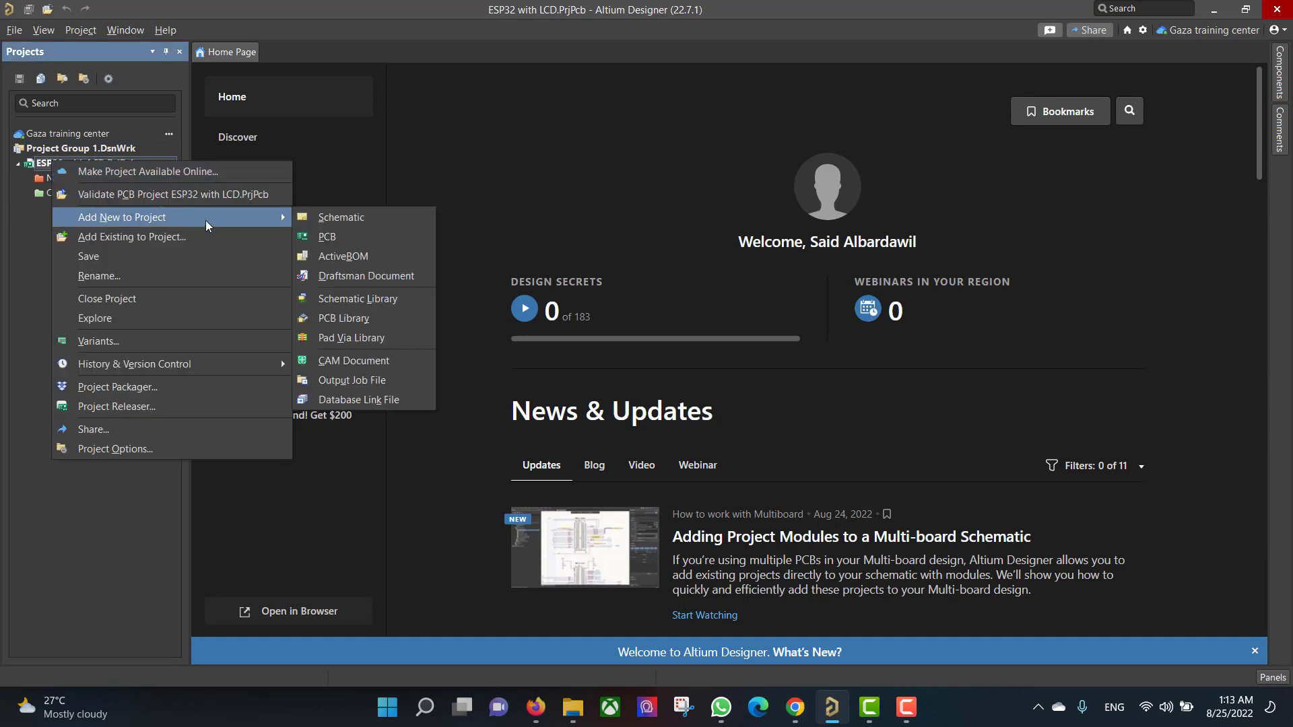
{"action": "left_click", "coordinate": [332, 217]}
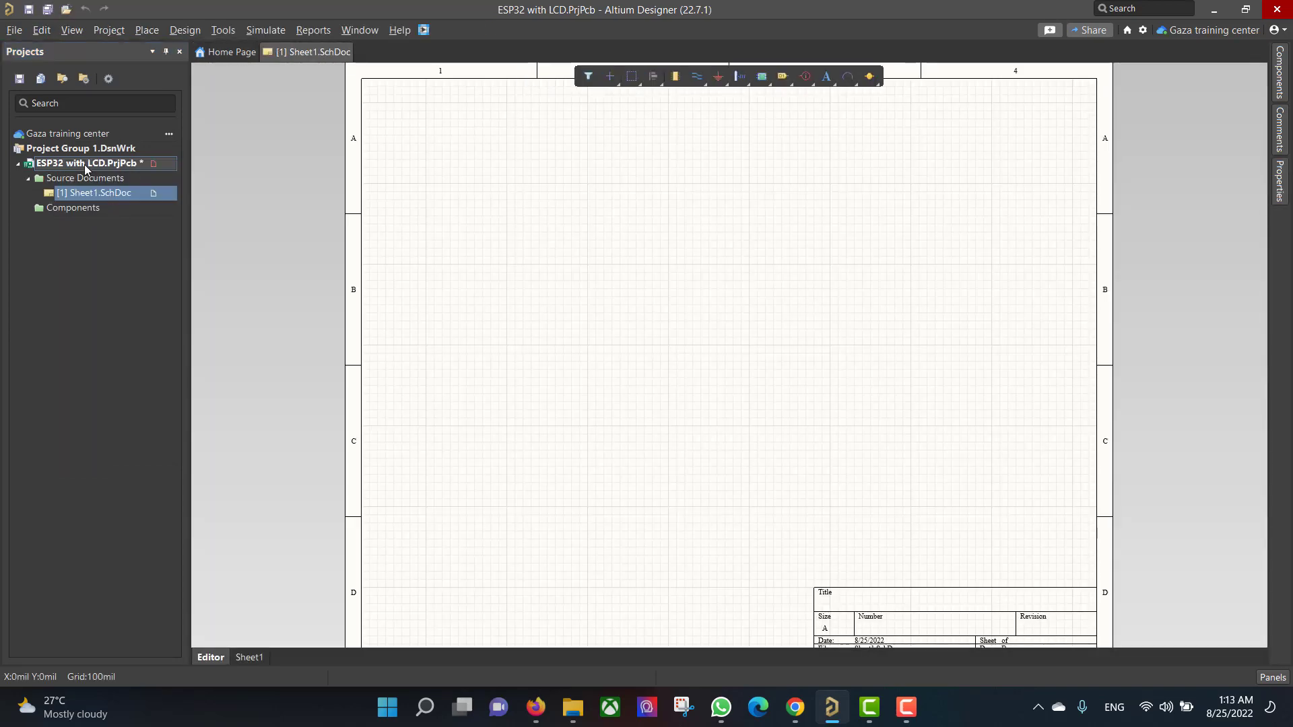
{"action": "right_click", "coordinate": [82, 164]}
{"action": "mouse_move", "coordinate": [306, 220]}
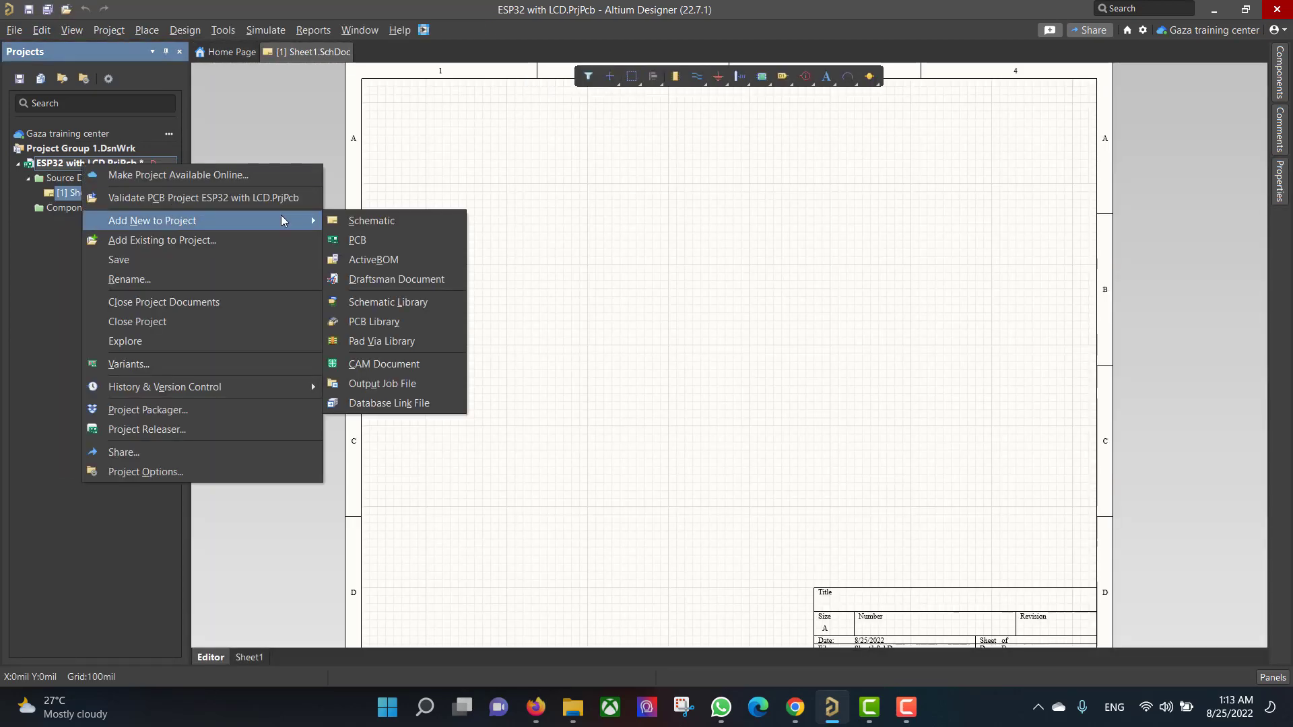
{"action": "left_click", "coordinate": [358, 240]}
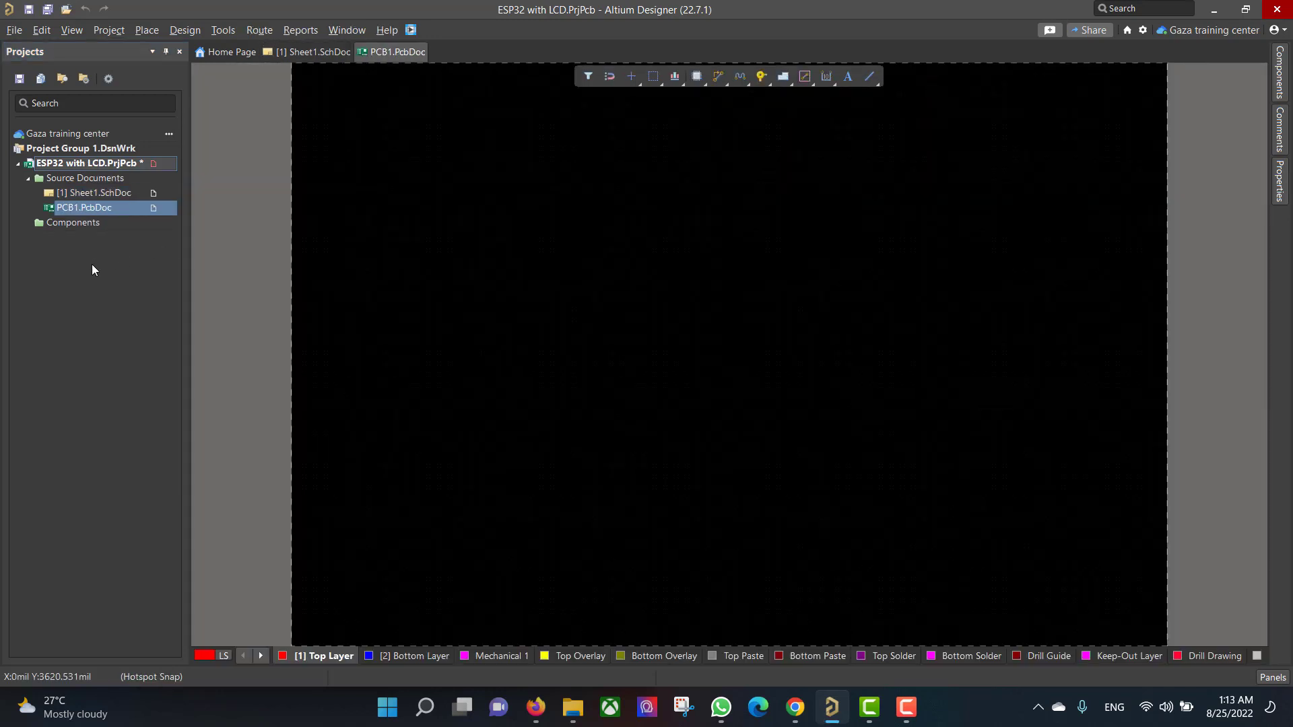
Save the schematic Sheet1.SchDoc and the board PCB1.PcbDoc in the project folder.
{"action": "right_click", "coordinate": [85, 194]}
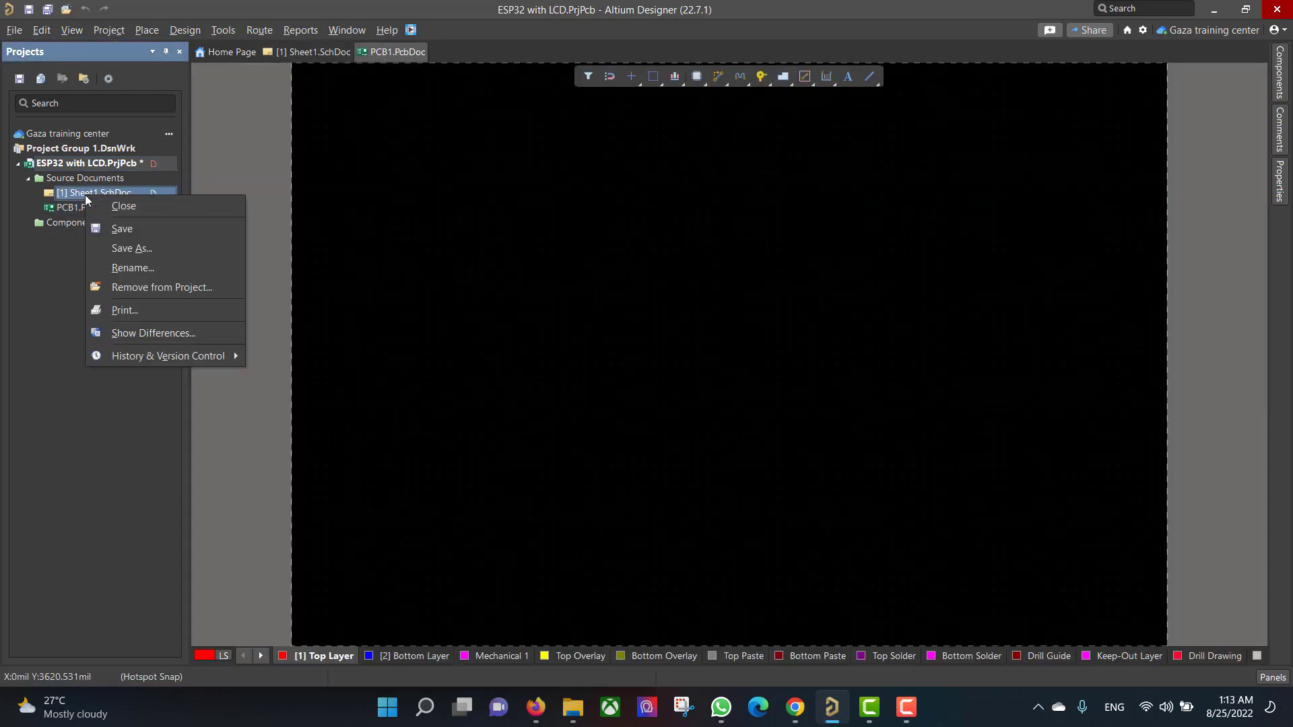
{"action": "left_click", "coordinate": [131, 229]}
{"action": "left_click", "coordinate": [897, 512]}
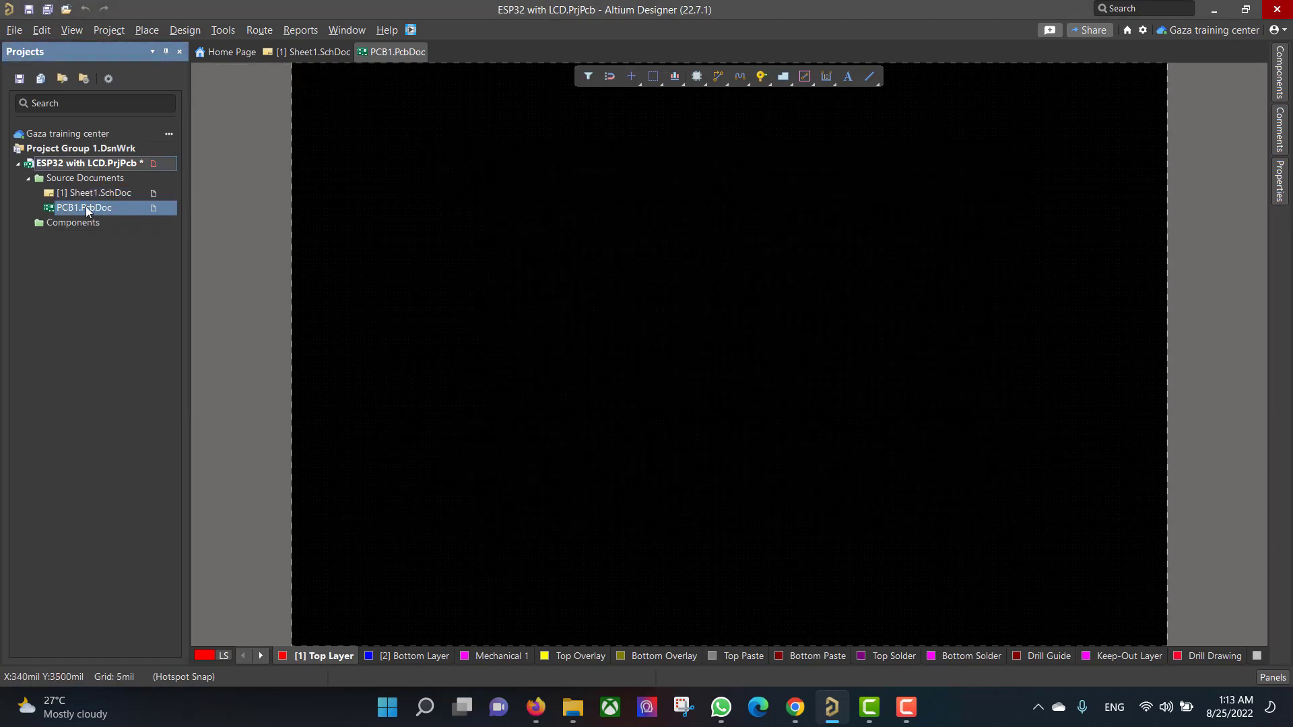
{"action": "right_click", "coordinate": [83, 209]}
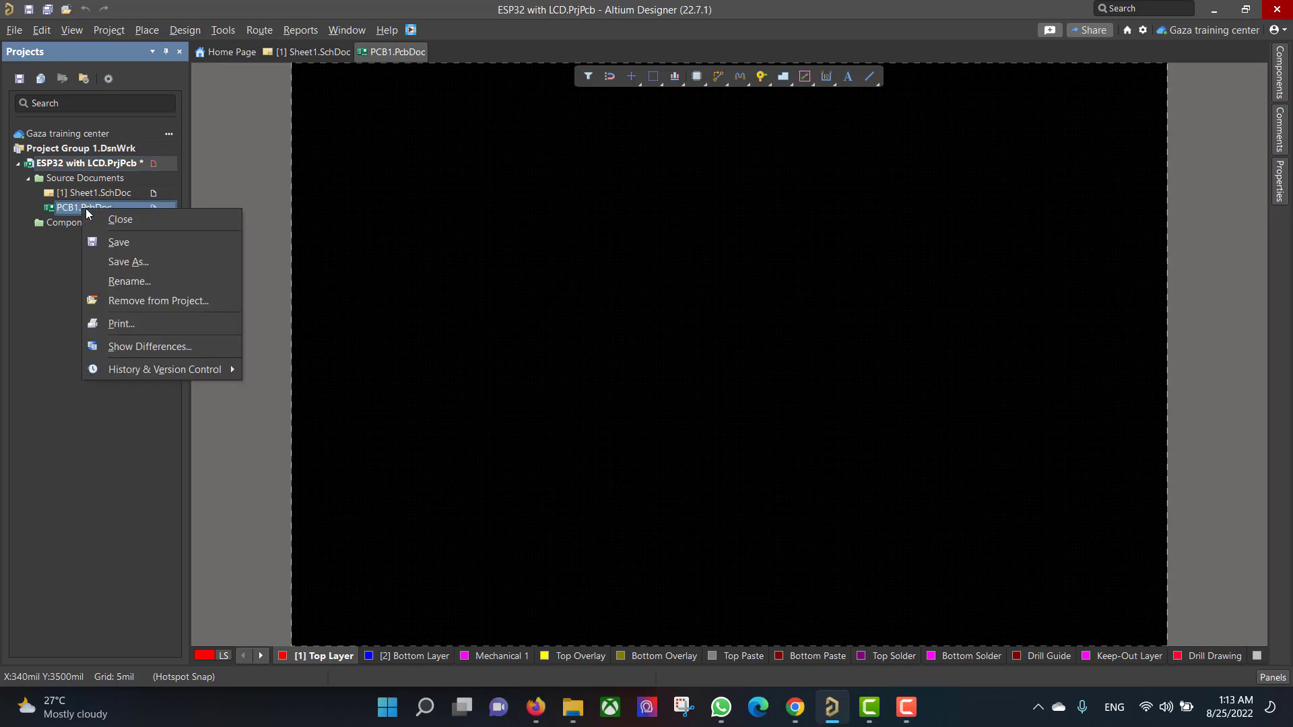
{"action": "left_click", "coordinate": [126, 244]}
{"action": "left_click", "coordinate": [888, 514]}
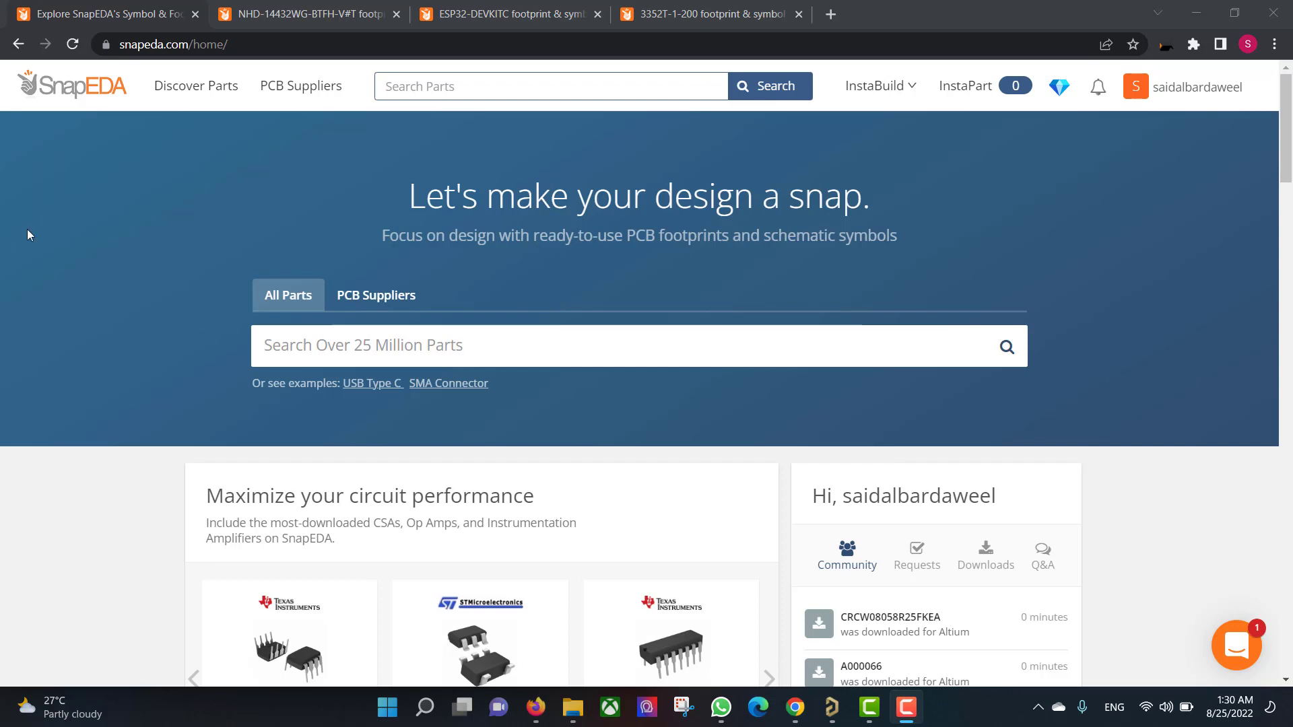
On the SnapEDA website, search for ESP32-DEVKITC and open the Olimex part.
{"action": "left_click", "coordinate": [309, 340]}
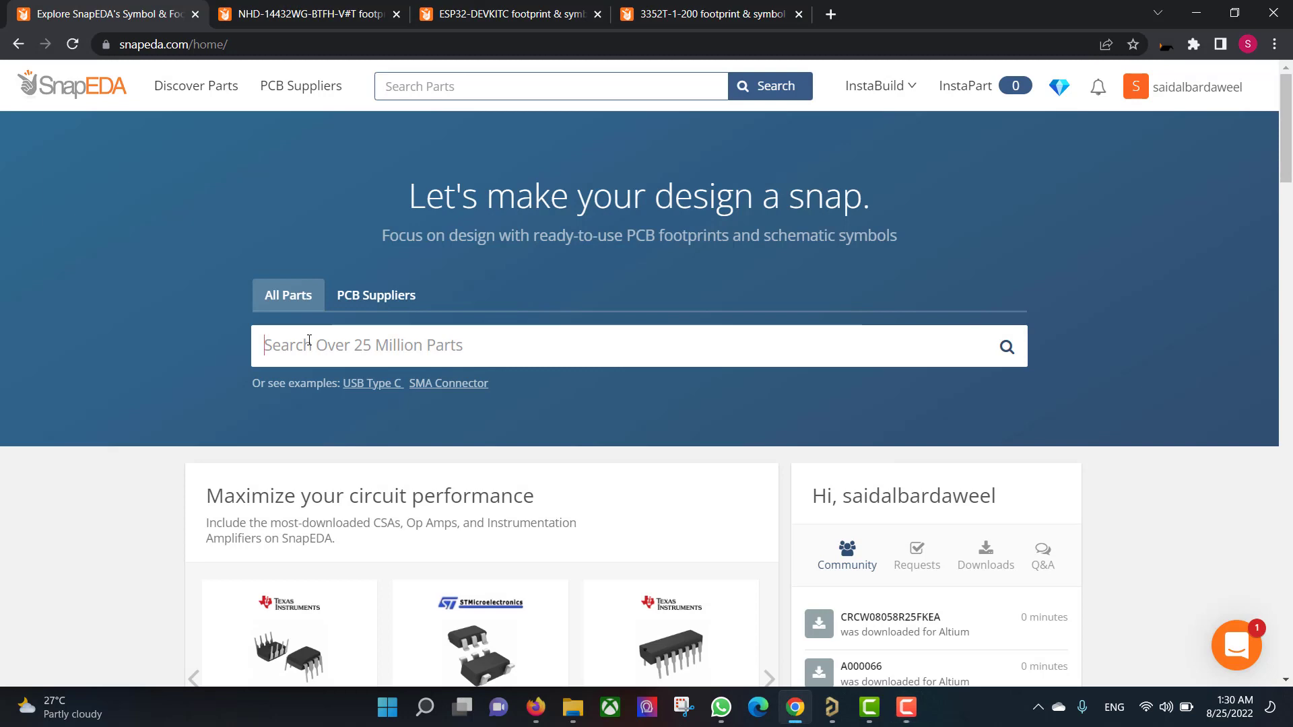
{"action": "type", "text": "ESP32-DEVKITC"}
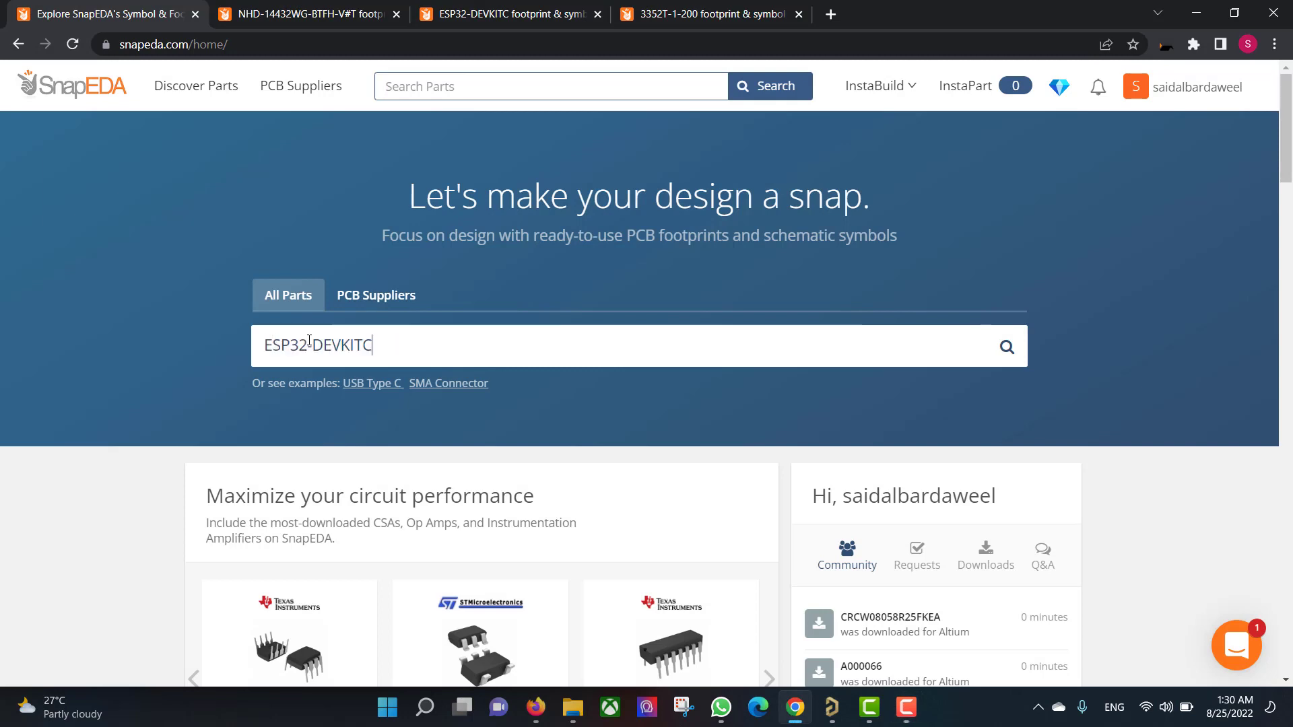
{"action": "key", "text": "Return"}
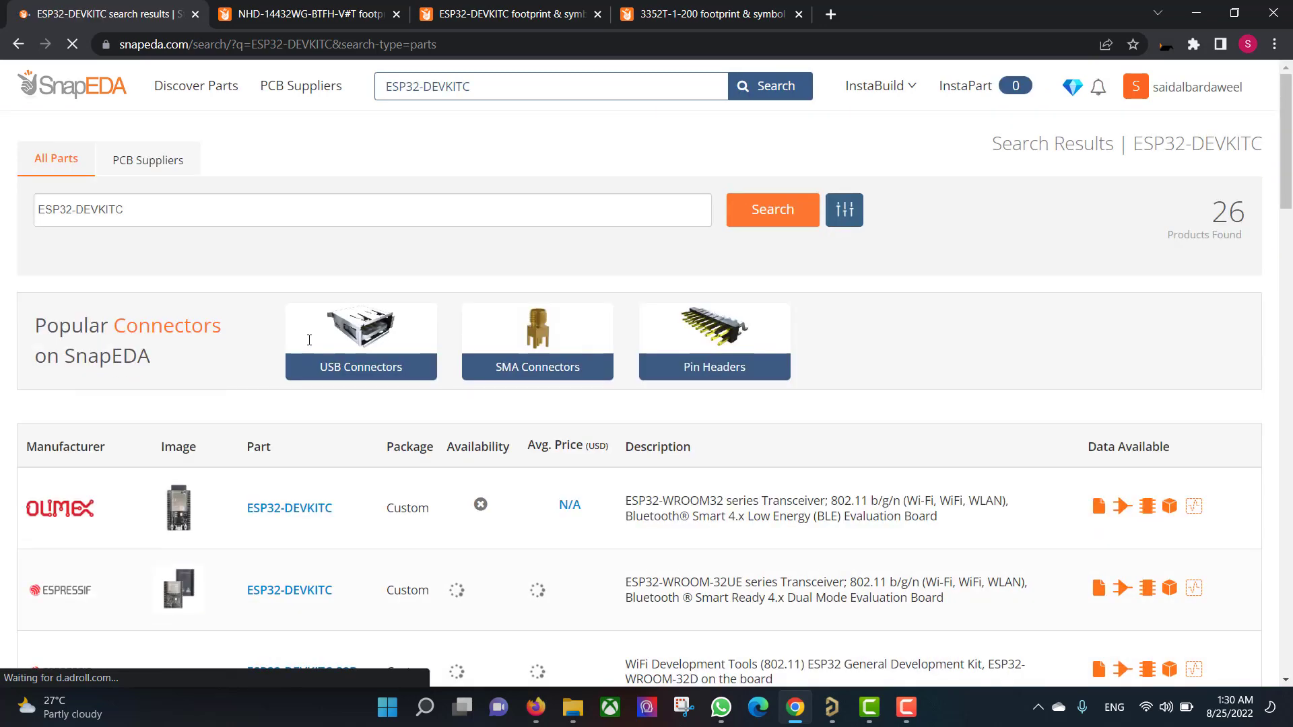
{"action": "scroll", "coordinate": [290, 259], "scroll_direction": "down", "scroll_amount": 3}
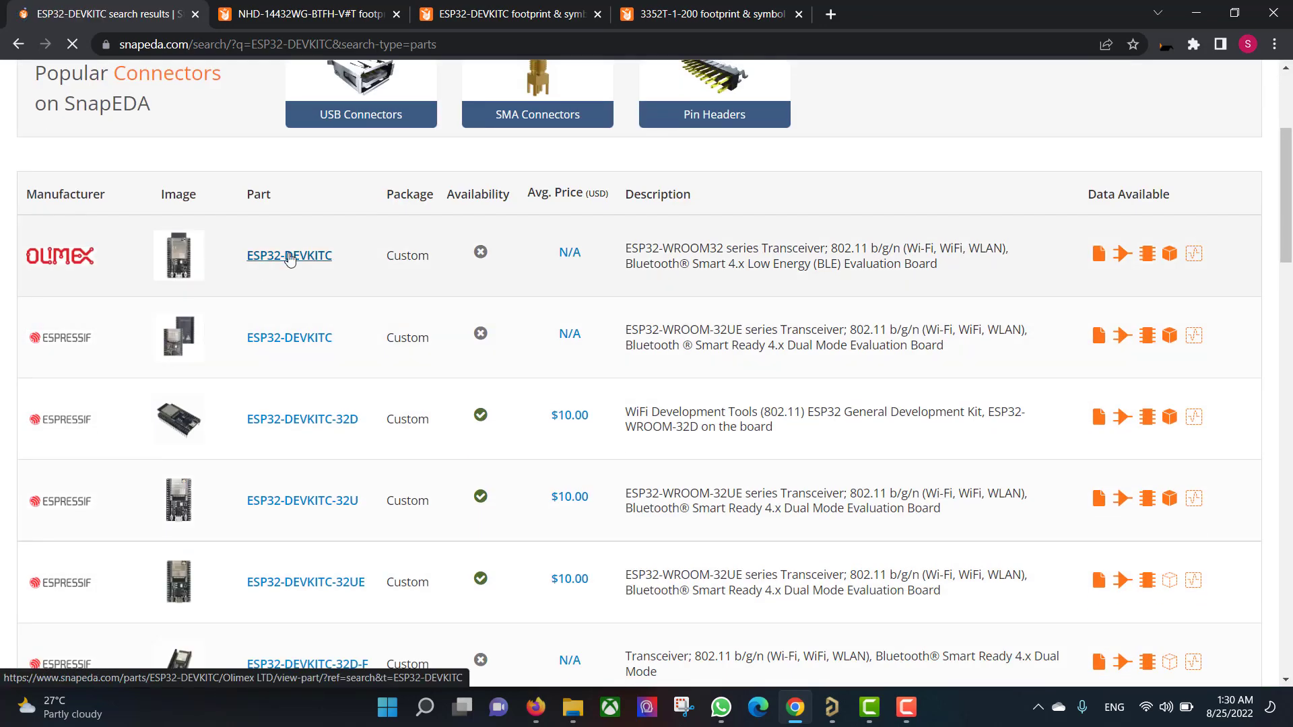
{"action": "left_click", "coordinate": [289, 257]}
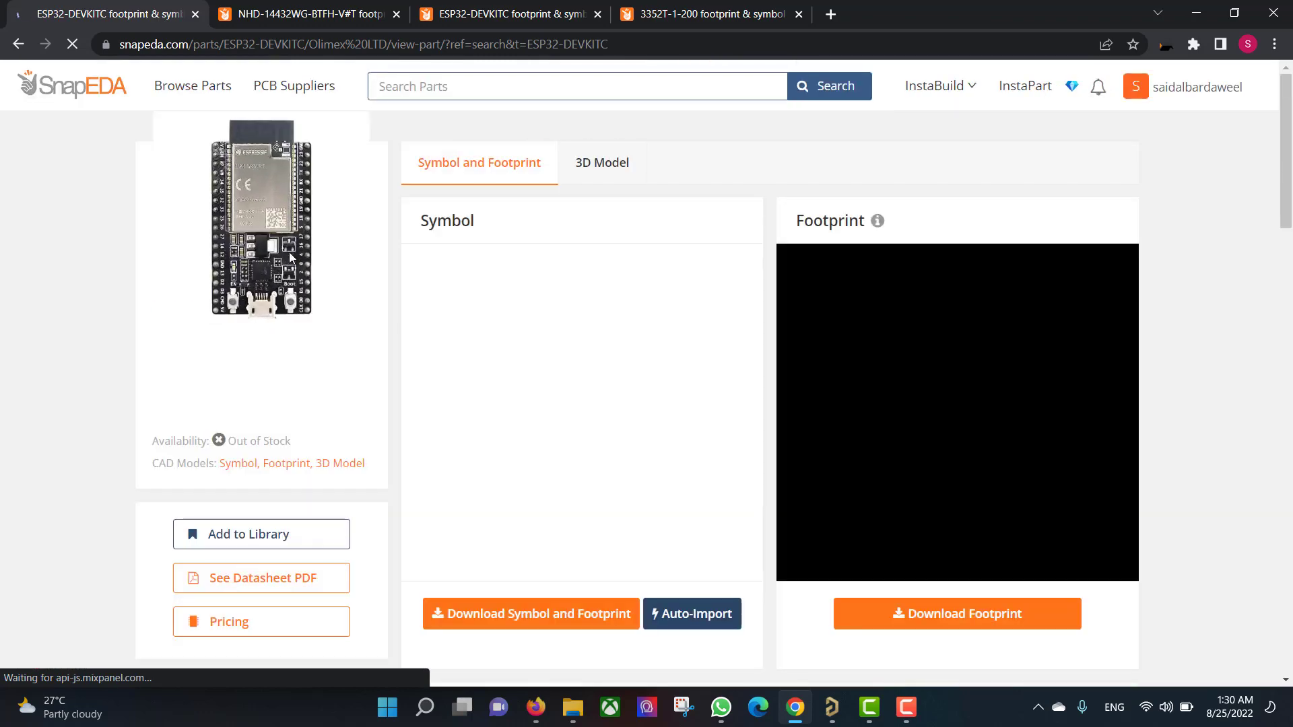
Download the 3D model of the Olimex ESP32-DEVKITC.
{"action": "left_click", "coordinate": [621, 162]}
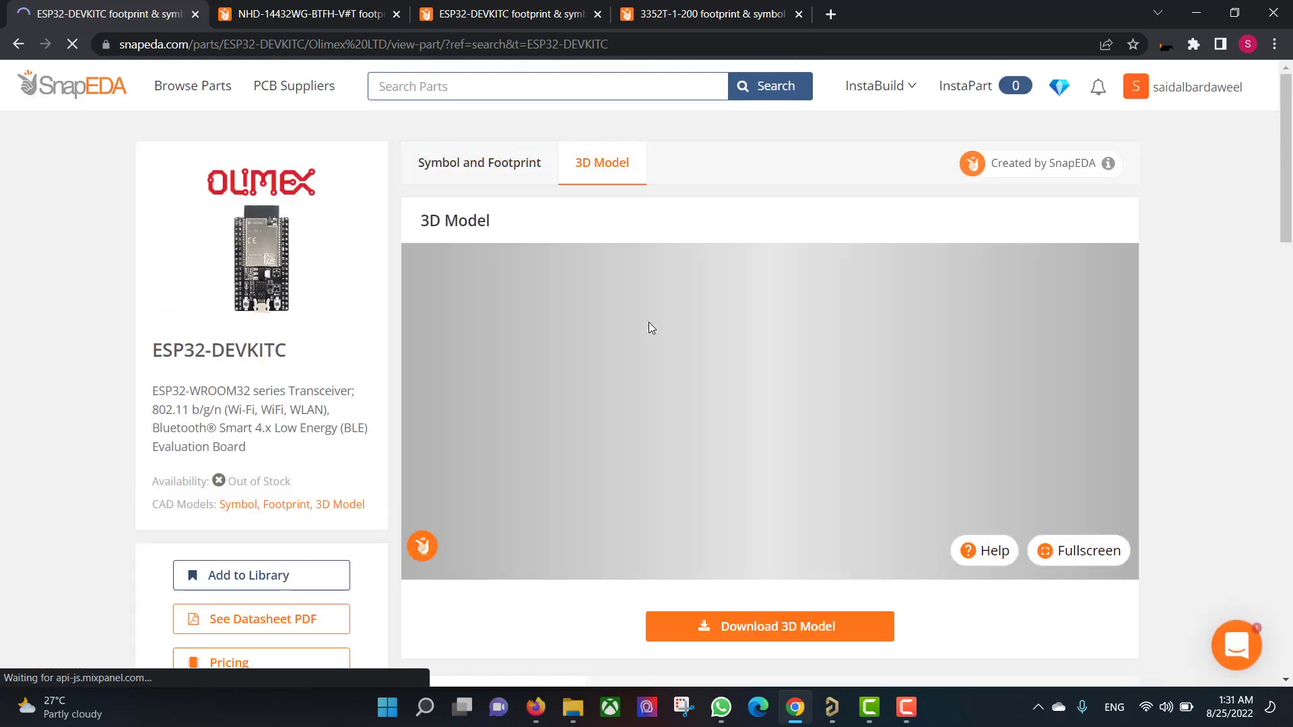
{"action": "left_click_drag", "start_coordinate": [649, 328], "coordinate": [749, 582]}
{"action": "left_click", "coordinate": [765, 625]}
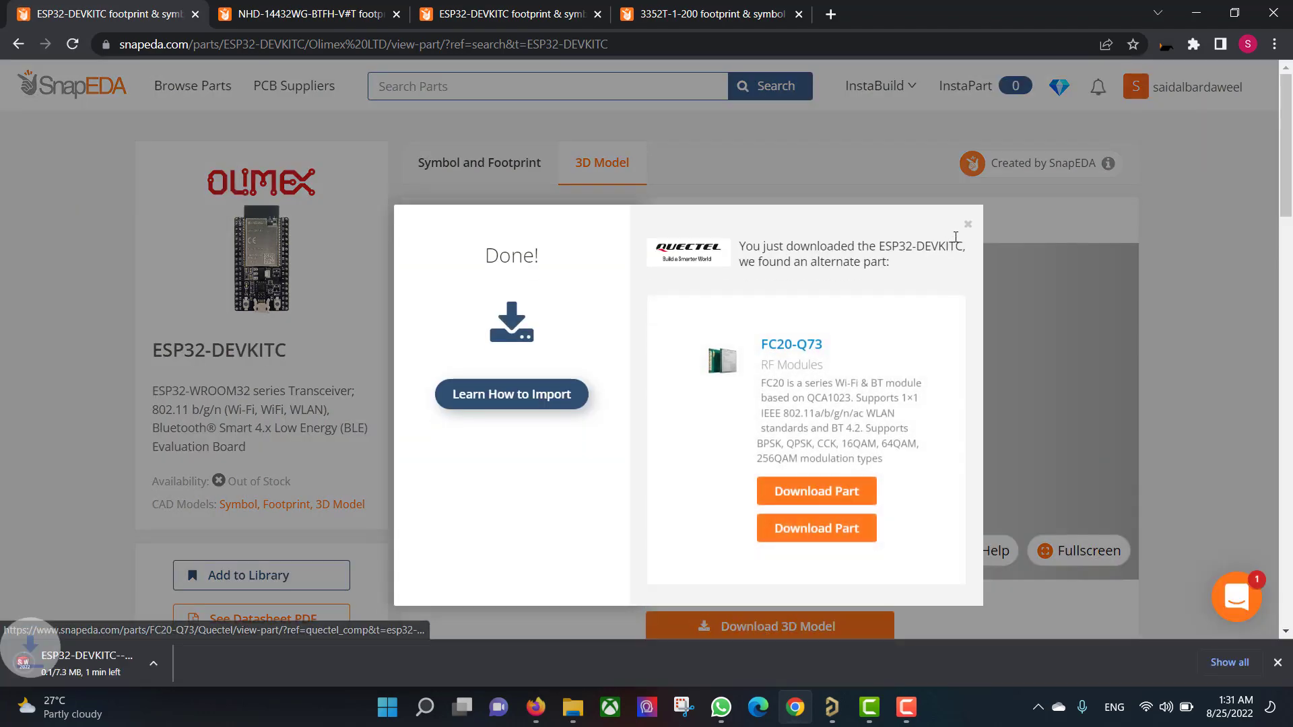
Download the ESP32-DEVKITC symbol and footprint in Altium format and dismiss the alternate part offer.
{"action": "left_click", "coordinate": [585, 205]}
{"action": "scroll", "coordinate": [773, 359], "scroll_direction": "down", "scroll_amount": 2}
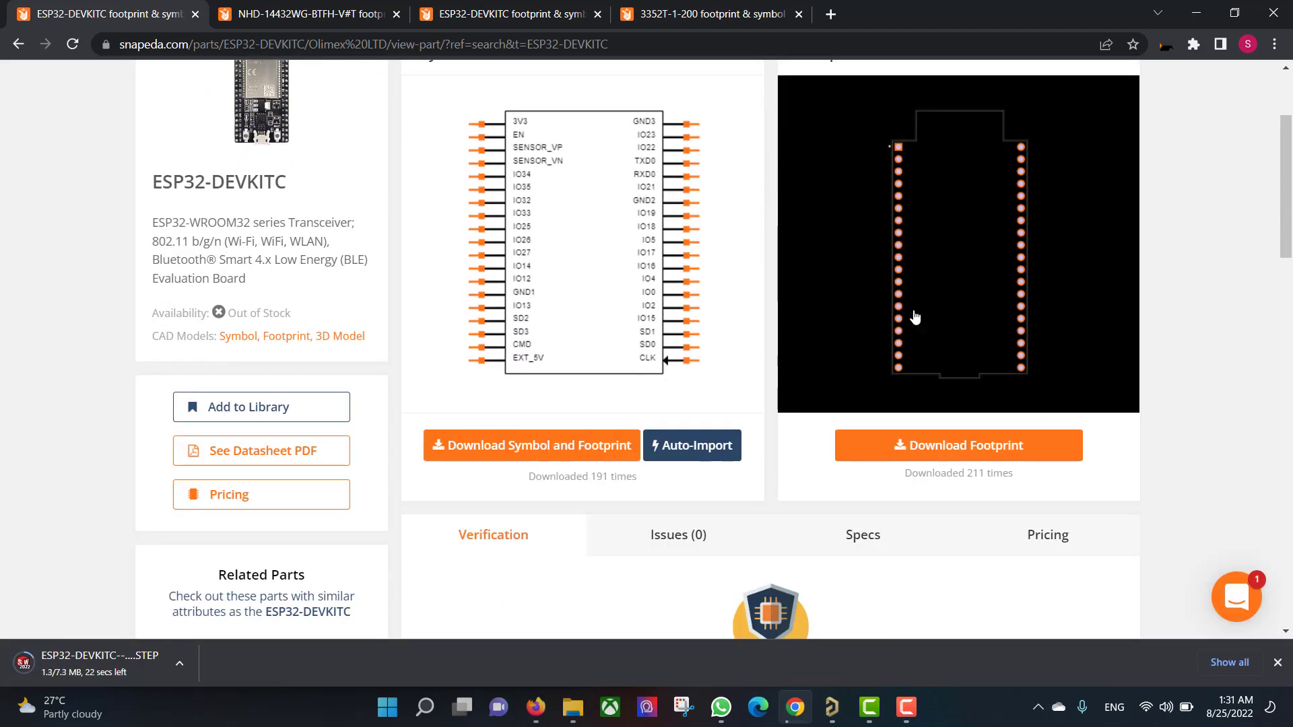
{"action": "left_click", "coordinate": [617, 448]}
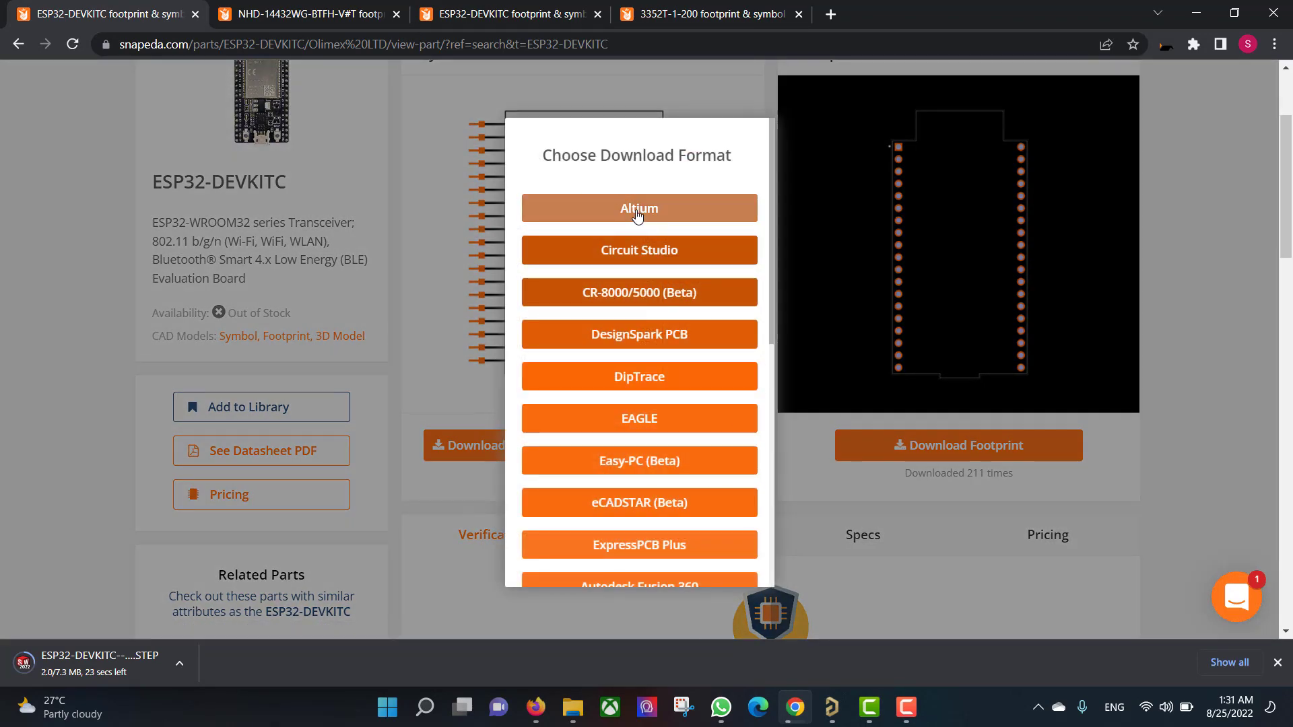
{"action": "left_click", "coordinate": [637, 209]}
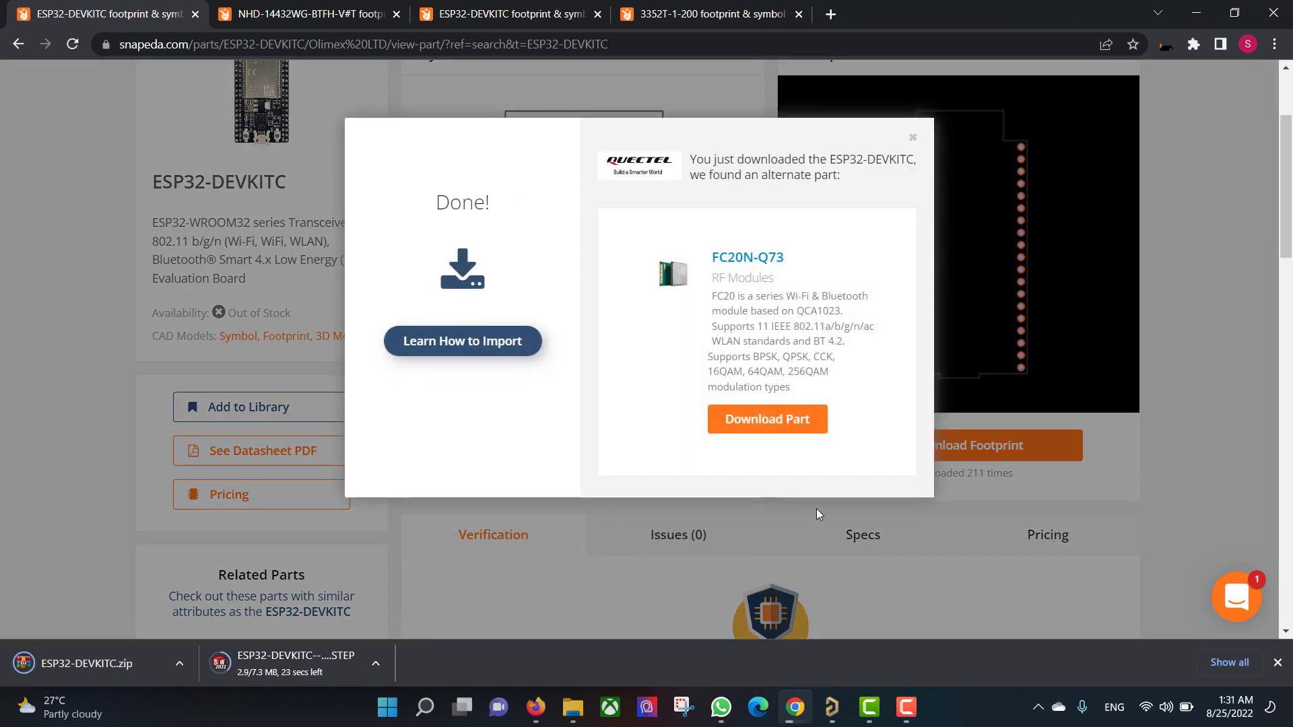
{"action": "left_click", "coordinate": [913, 137]}
Download the symbol and footprint of the NHD-14432WG-BTFH-V#T LCD module in Altium format.
{"action": "key", "text": "ctrl+Tab"}
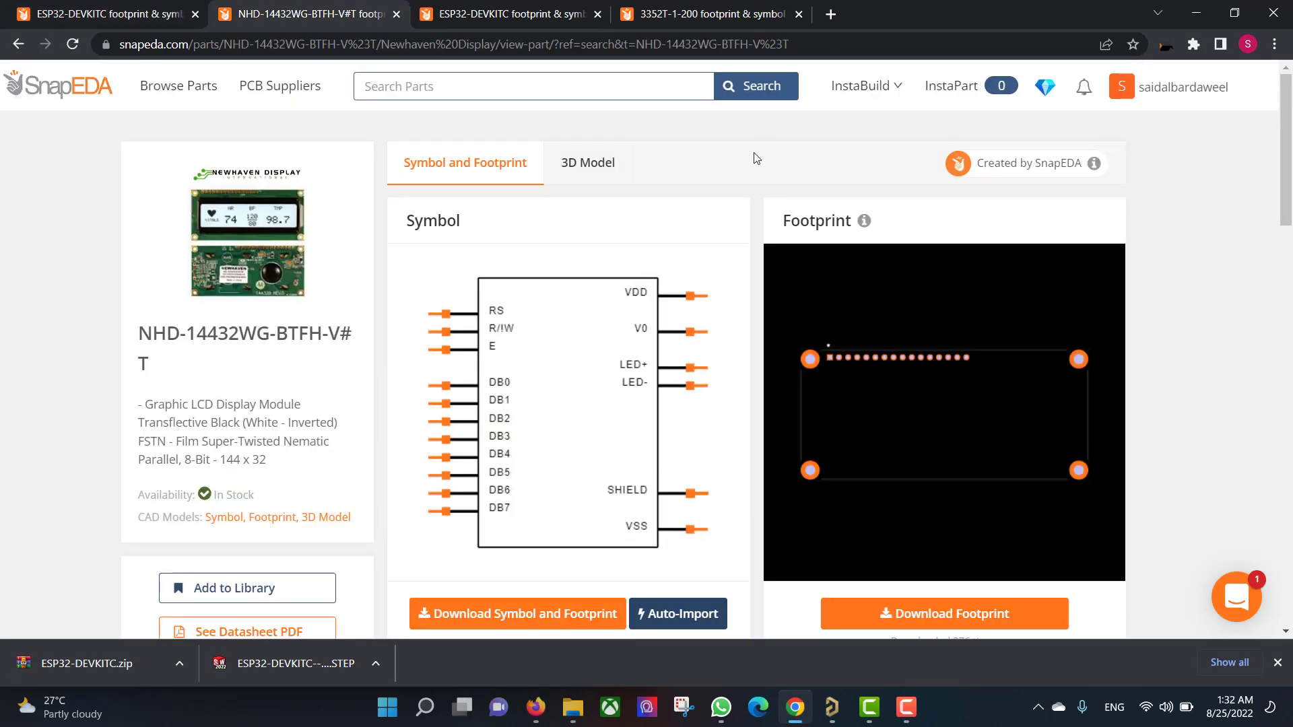
{"action": "left_click", "coordinate": [533, 617]}
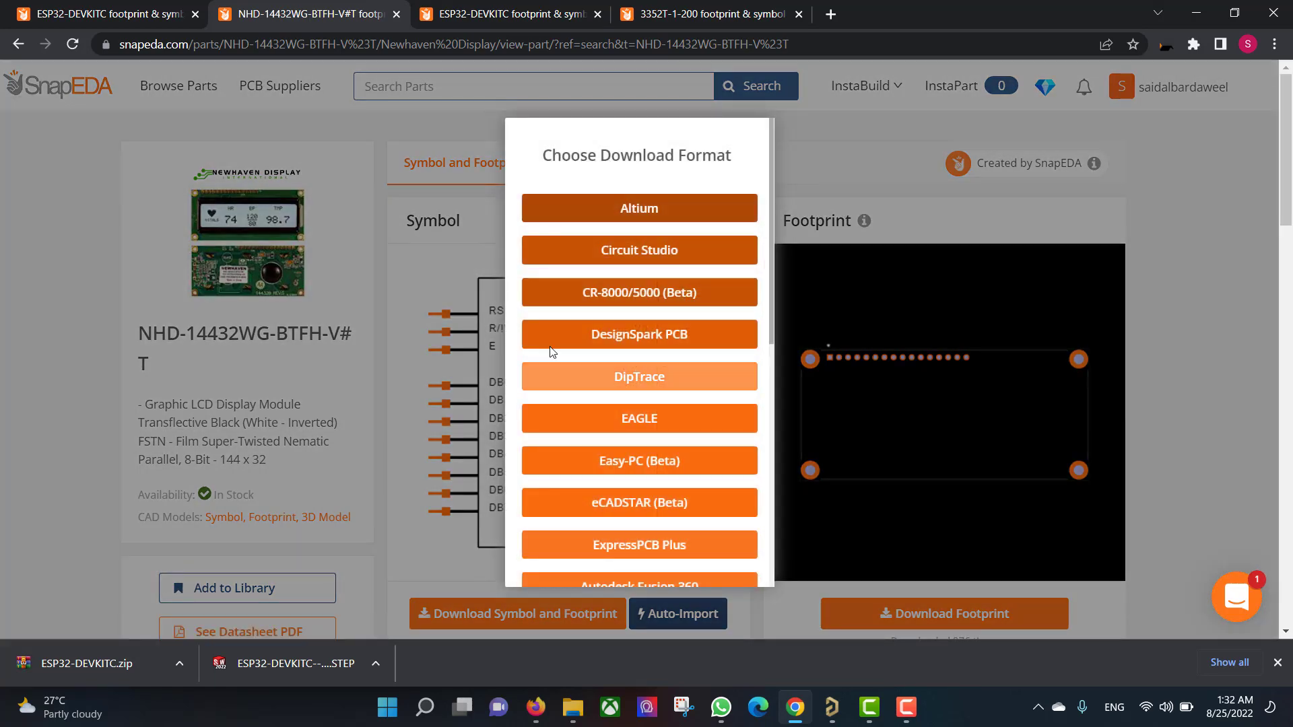
{"action": "left_click", "coordinate": [648, 208]}
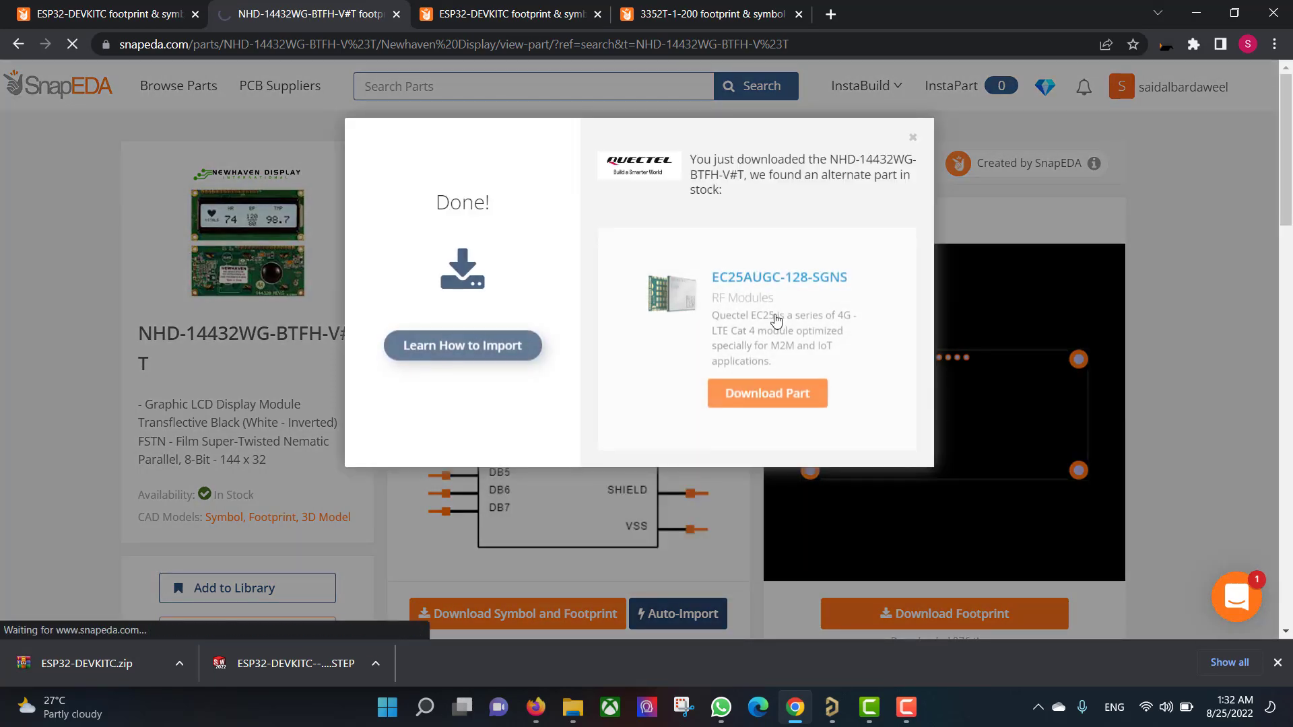
{"action": "left_click", "coordinate": [913, 138]}
Preview the 3D model of the NHD-14432WG-BTFH-V#T LCD module and download it.
{"action": "left_click", "coordinate": [588, 163]}
{"action": "scroll", "coordinate": [808, 388], "scroll_direction": "up", "scroll_amount": 5}
{"action": "left_click_drag", "start_coordinate": [798, 384], "coordinate": [730, 550]}
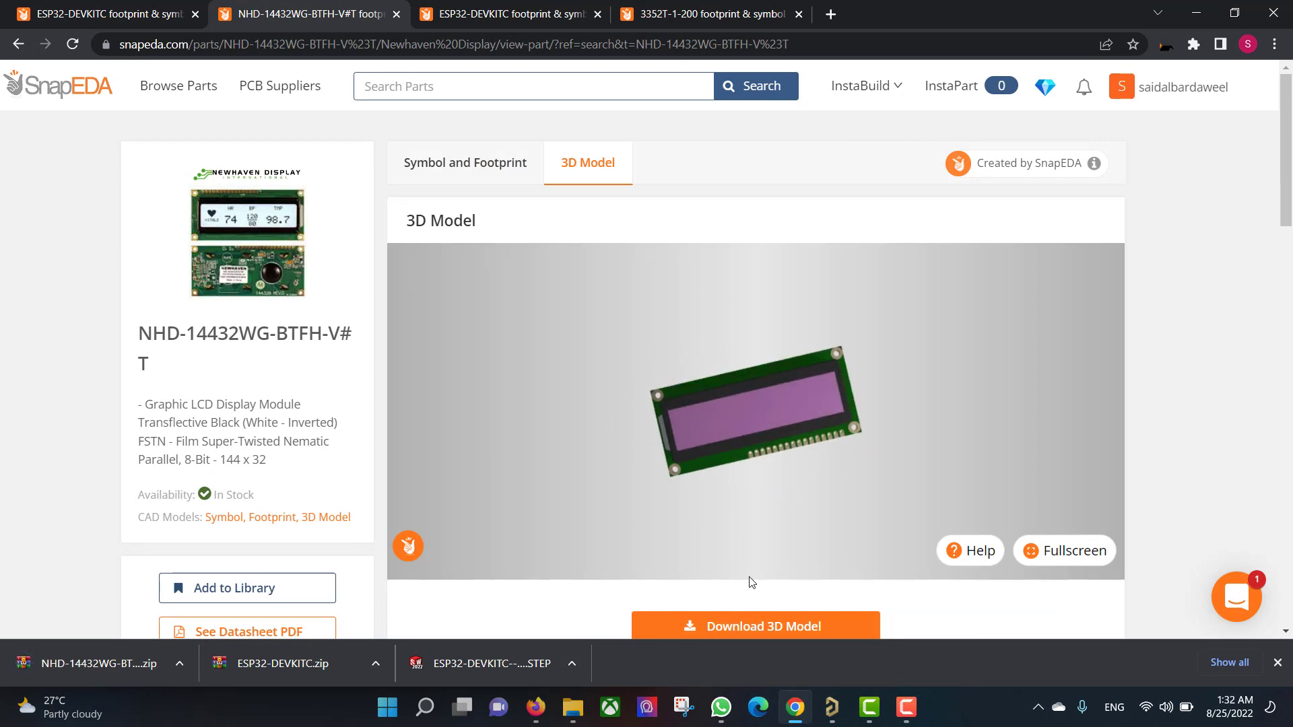
{"action": "left_click", "coordinate": [767, 624]}
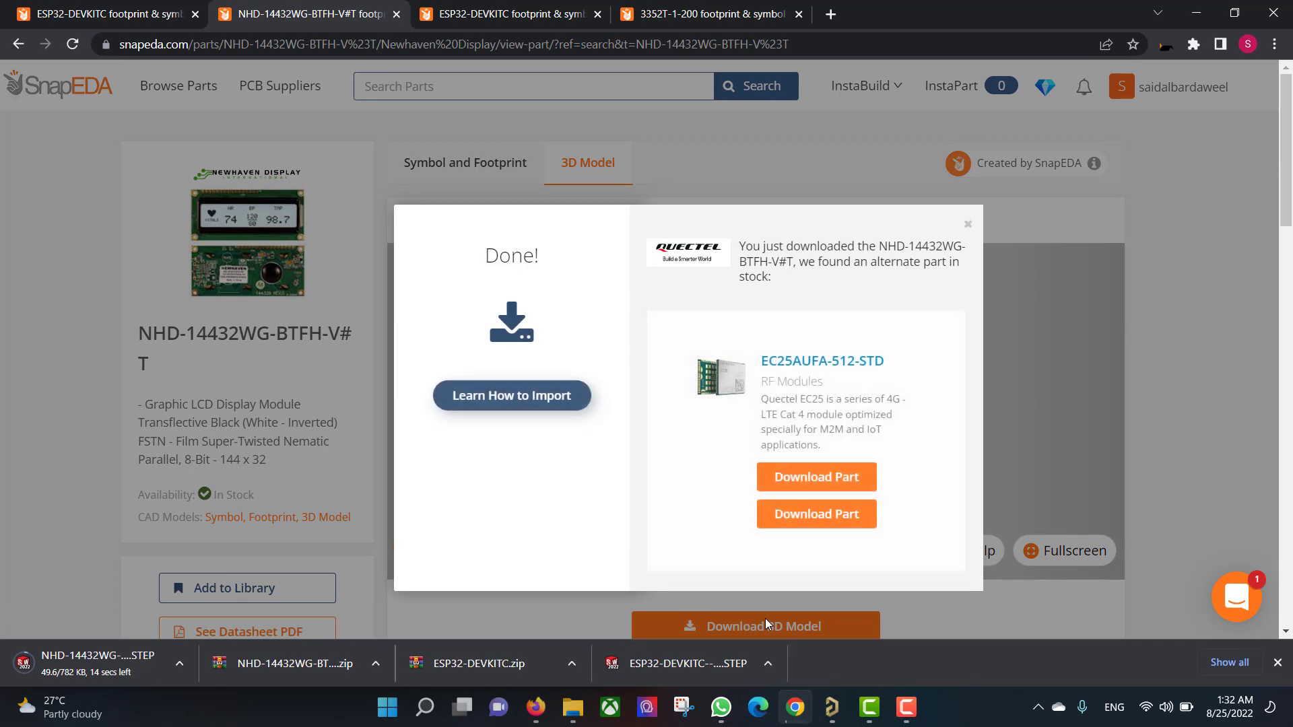
{"action": "left_click", "coordinate": [967, 224]}
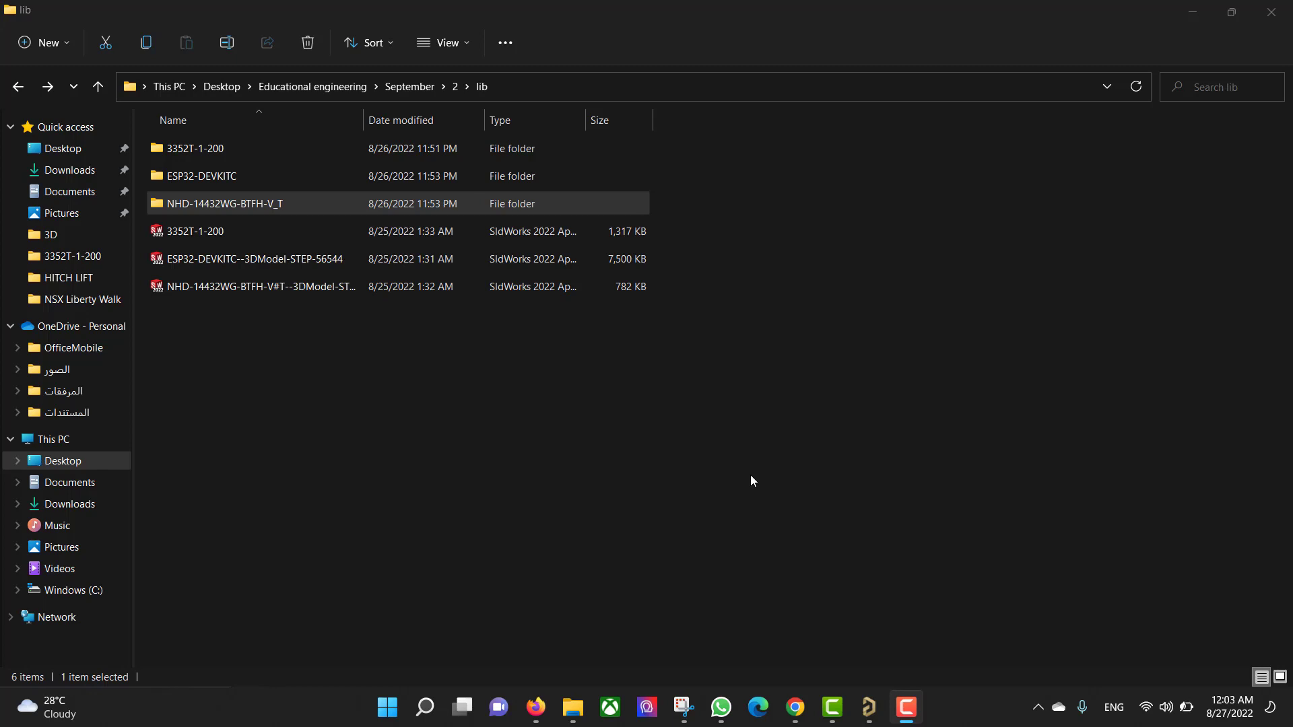
In File Explorer, open the ESP32-DEVKITC integrated library from the lib folder and extract its source libraries.
{"action": "left_click", "coordinate": [236, 177]}
{"action": "double_click", "coordinate": [236, 176]}
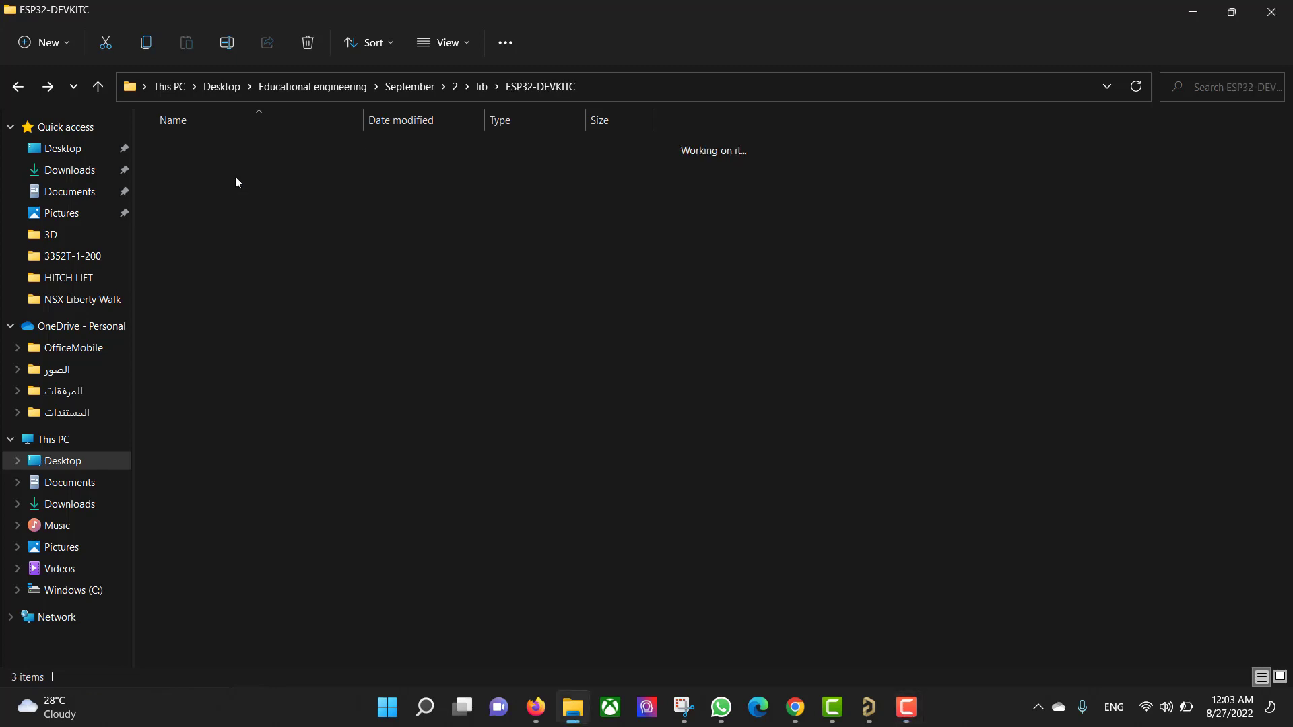
{"action": "double_click", "coordinate": [257, 148]}
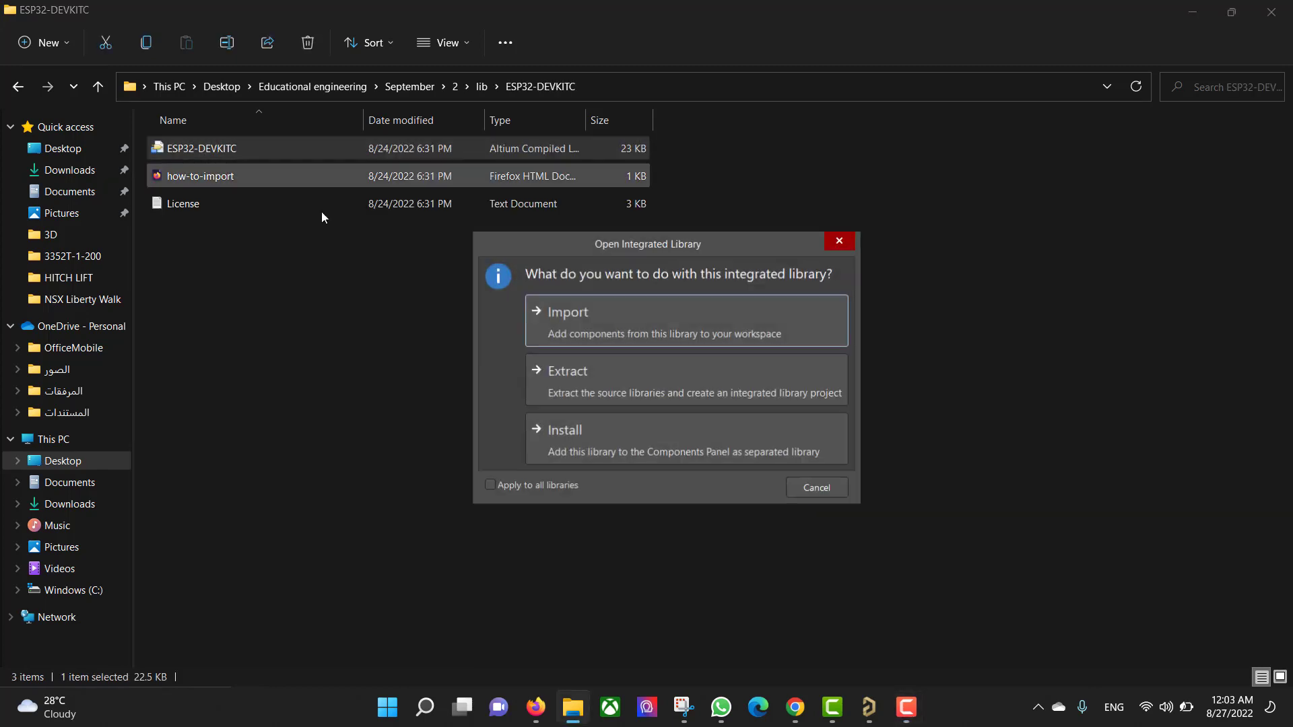
{"action": "left_click", "coordinate": [629, 375]}
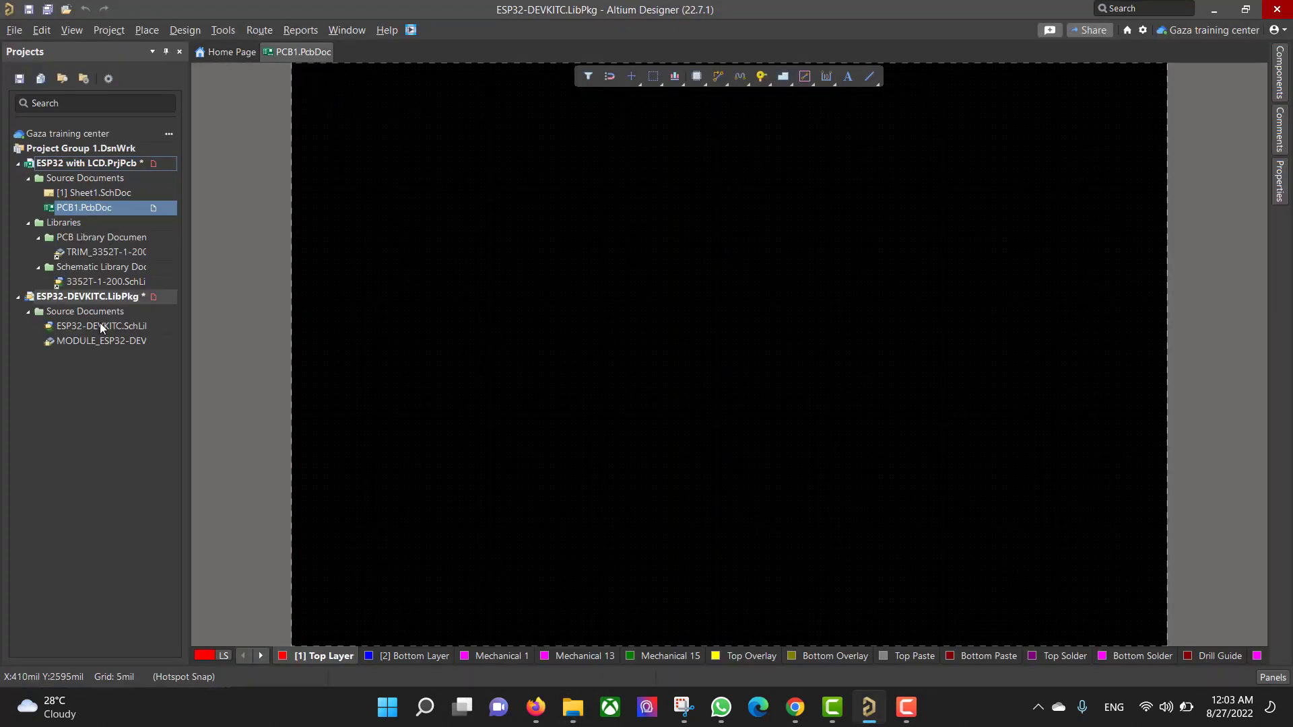
Open the ESP32-DEVKITC schematic and PCB libraries and add the MODULE_ESP32-DEVKITC footprint from the extracted PcbLib to the schematic symbol.
{"action": "double_click", "coordinate": [99, 324]}
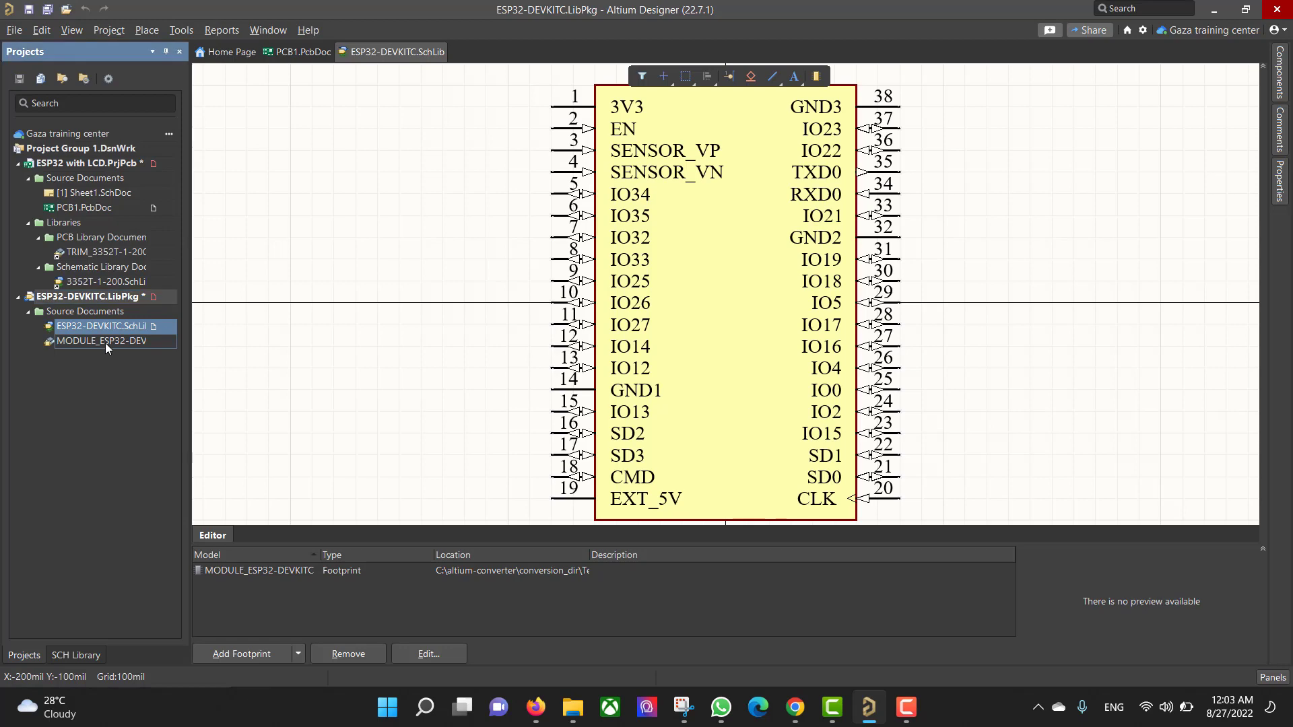
{"action": "double_click", "coordinate": [105, 342]}
{"action": "left_click", "coordinate": [100, 325]}
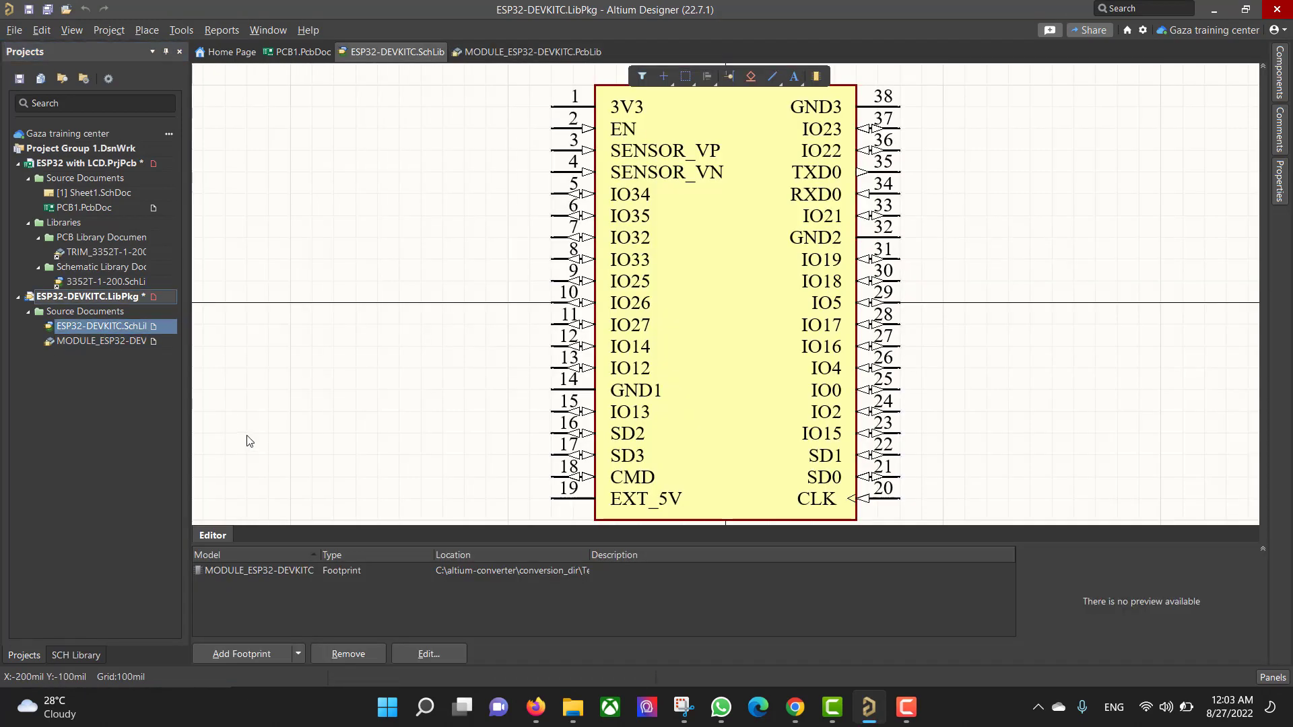
{"action": "left_click", "coordinate": [260, 653]}
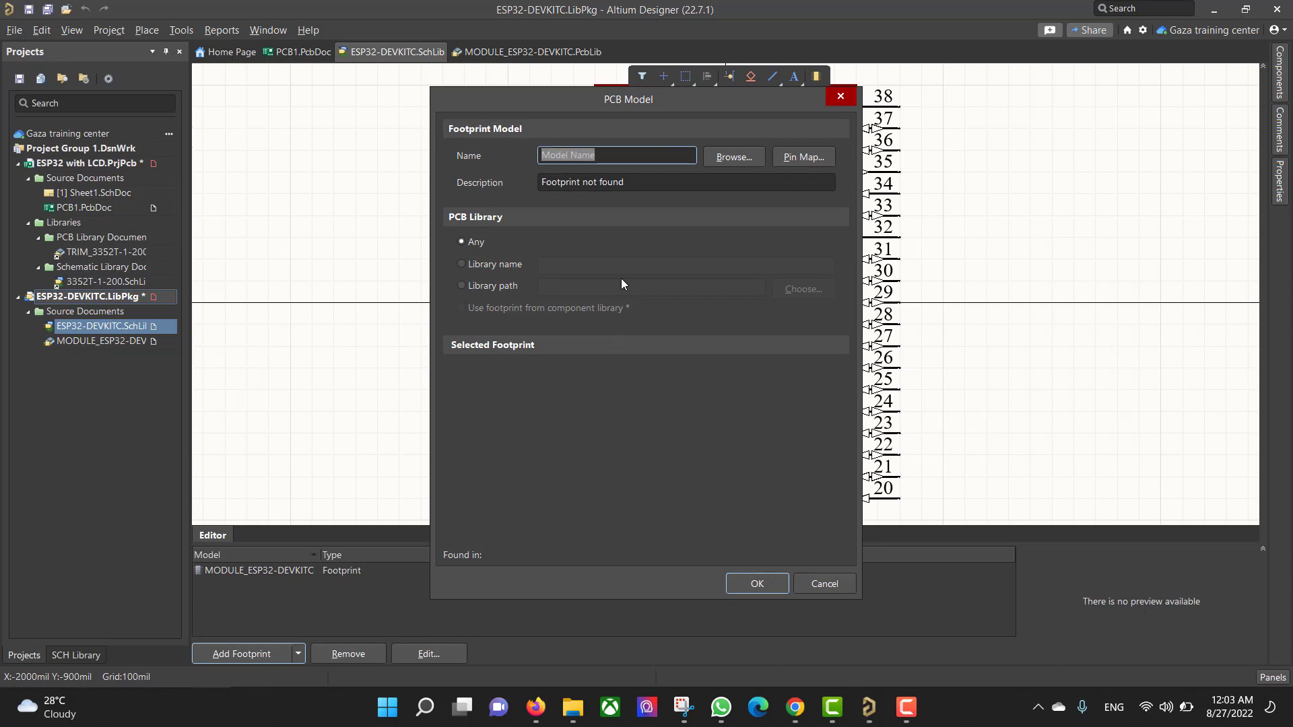
{"action": "left_click", "coordinate": [734, 157]}
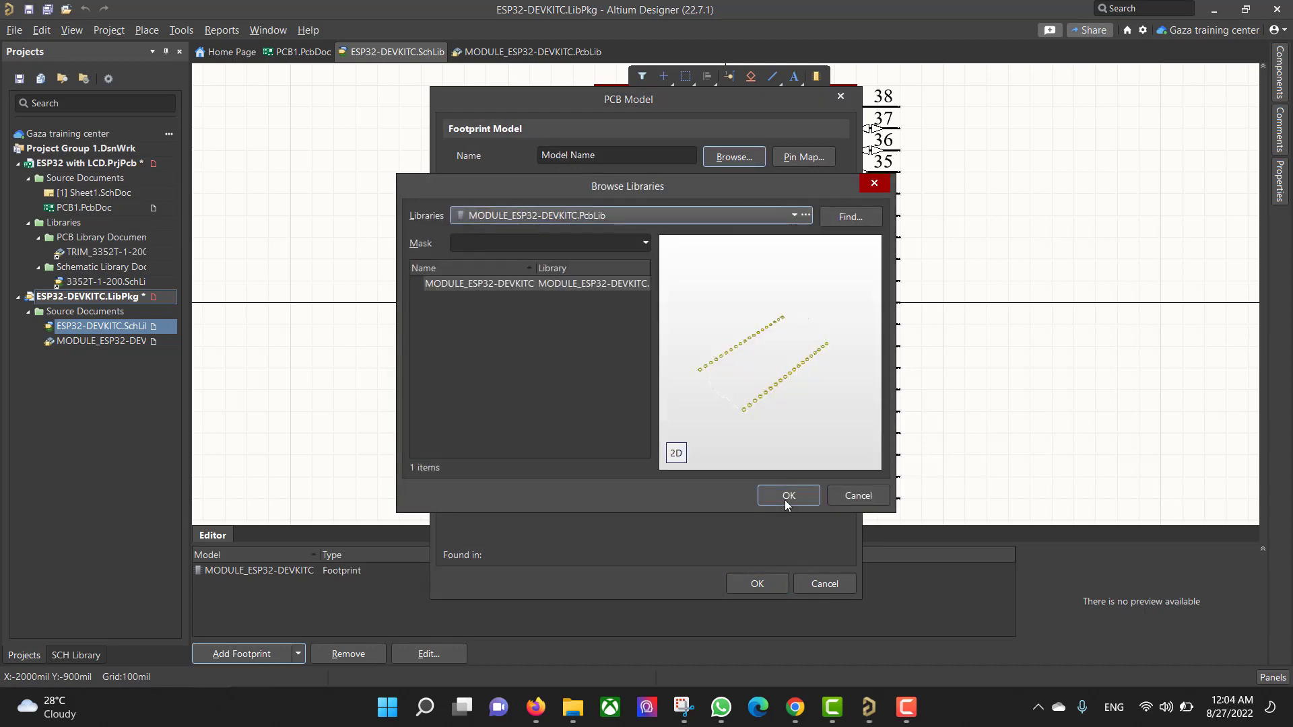
{"action": "left_click", "coordinate": [786, 496]}
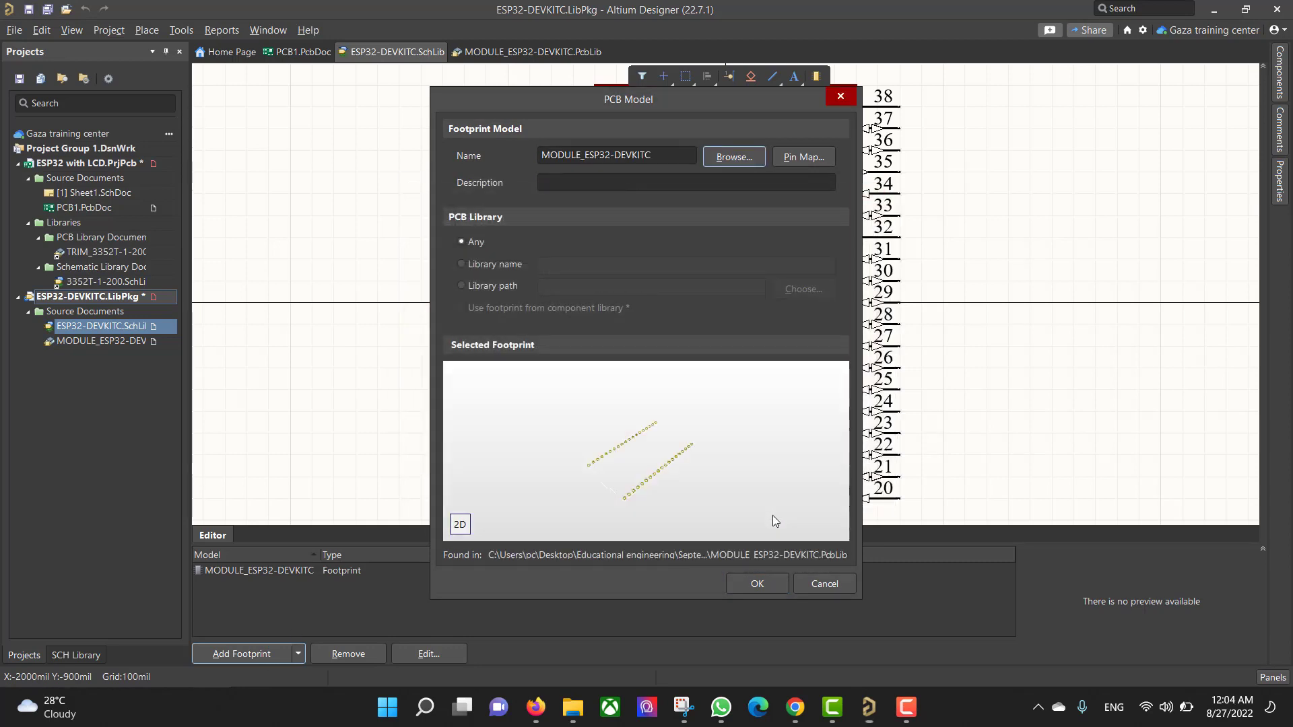
{"action": "left_click", "coordinate": [757, 584]}
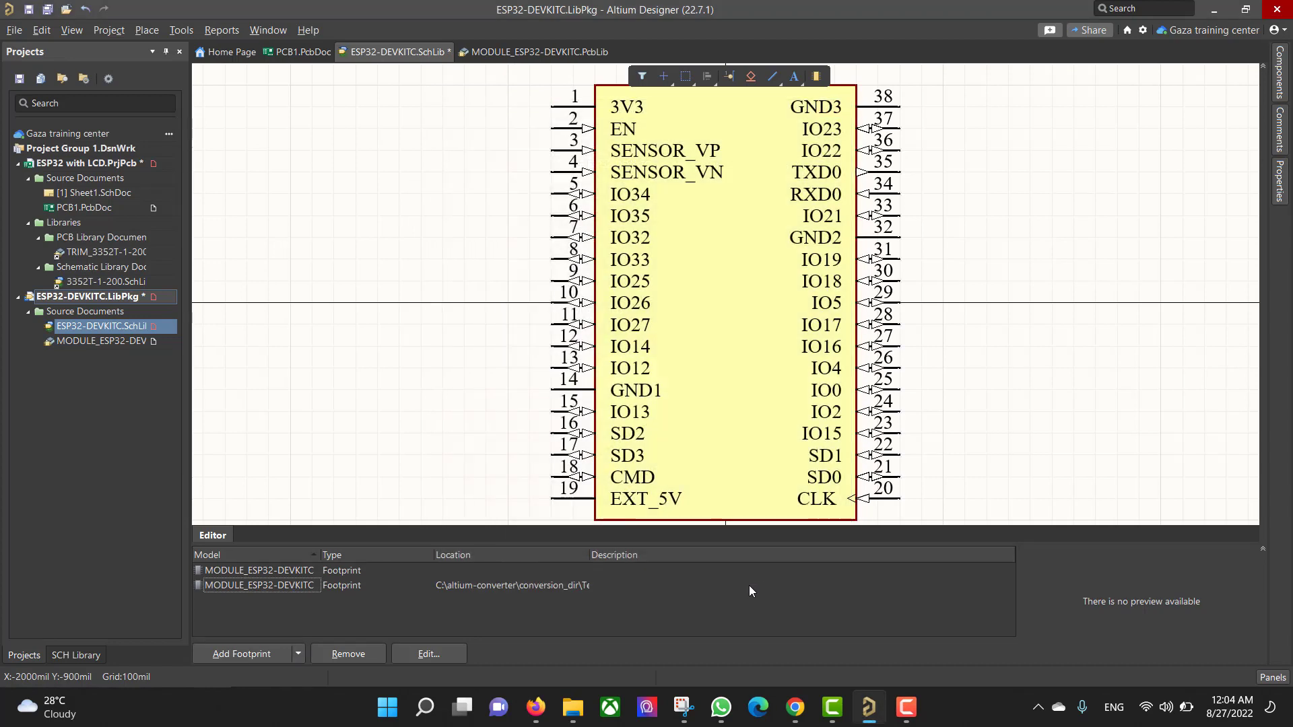
Remove the duplicate MODULE_ESP32-DEVKITC footprint model located under C:\altium-converter from the symbol.
{"action": "left_click", "coordinate": [282, 571]}
{"action": "left_click", "coordinate": [281, 584]}
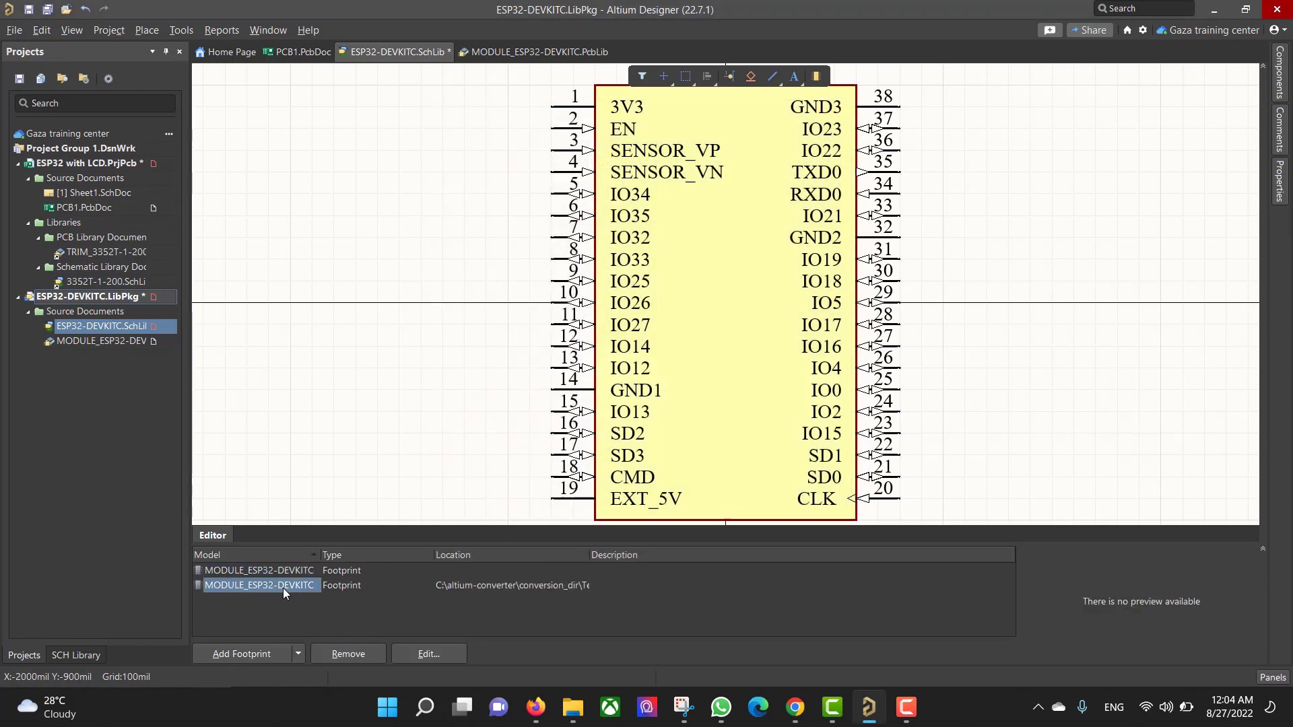
{"action": "right_click", "coordinate": [279, 586]}
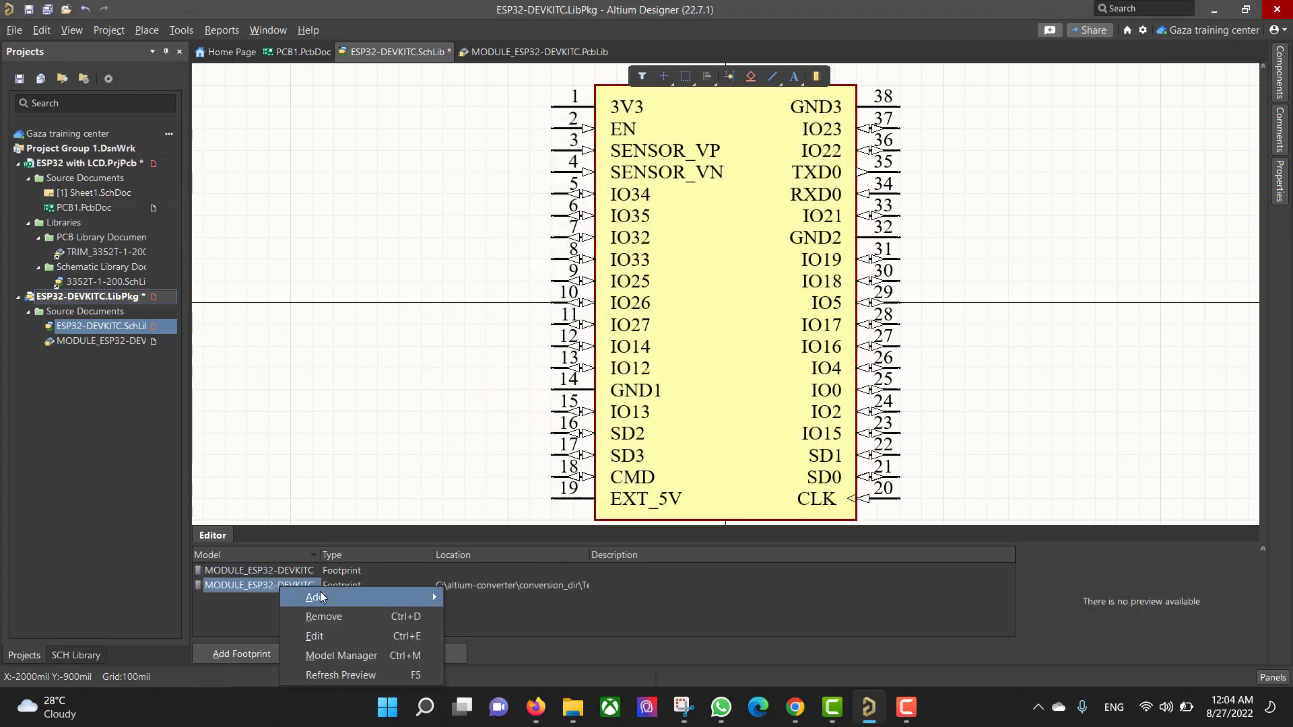
{"action": "left_click", "coordinate": [348, 616]}
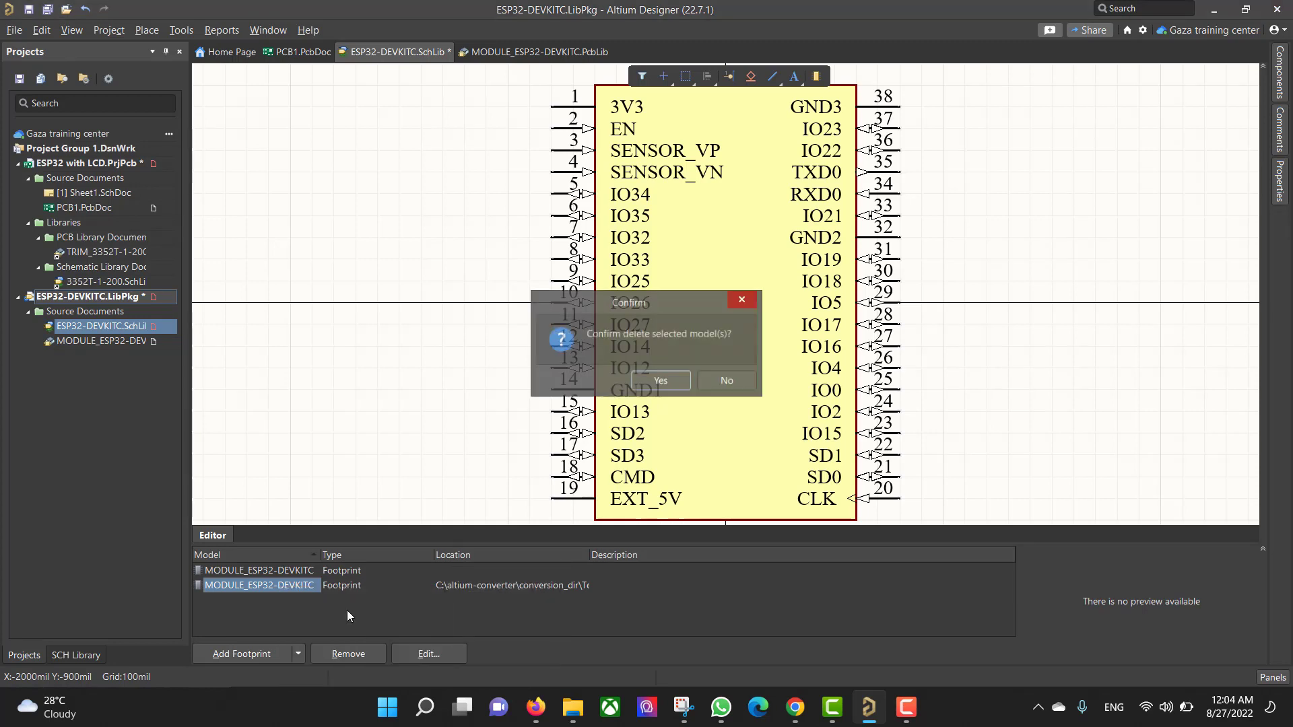
{"action": "left_click", "coordinate": [662, 383]}
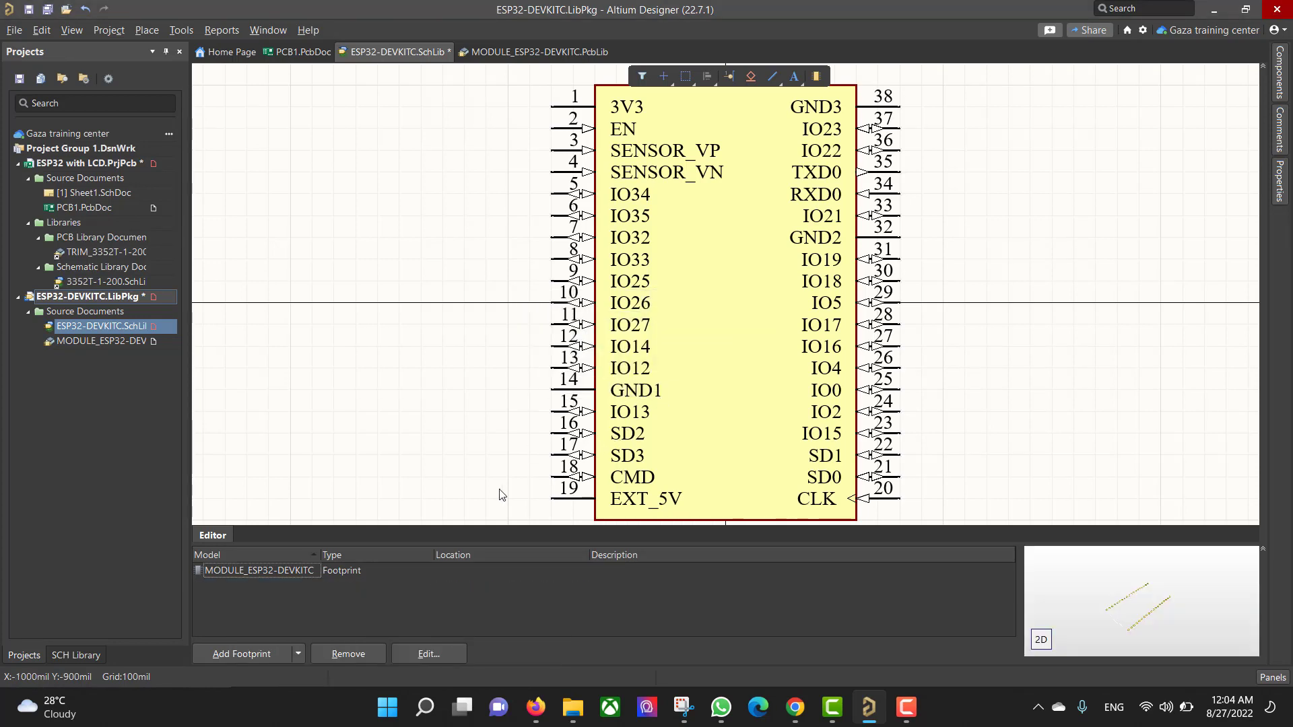
Move the ESP32-DEVKITC schematic and PCB libraries into the ESP32 with LCD project and close the emptied ESP32-DEVKITC library package.
{"action": "left_click_drag", "start_coordinate": [111, 326], "coordinate": [107, 282]}
{"action": "double_click", "coordinate": [103, 341]}
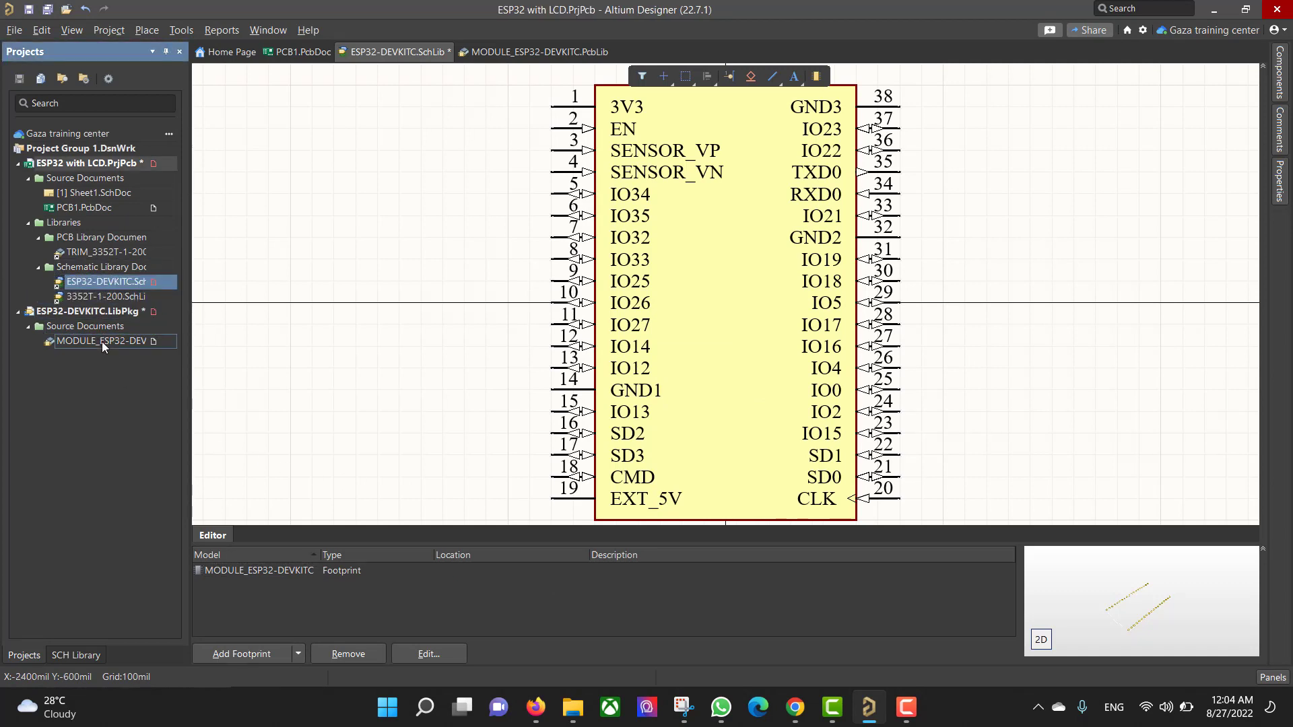
{"action": "left_click_drag", "start_coordinate": [120, 341], "coordinate": [57, 255]}
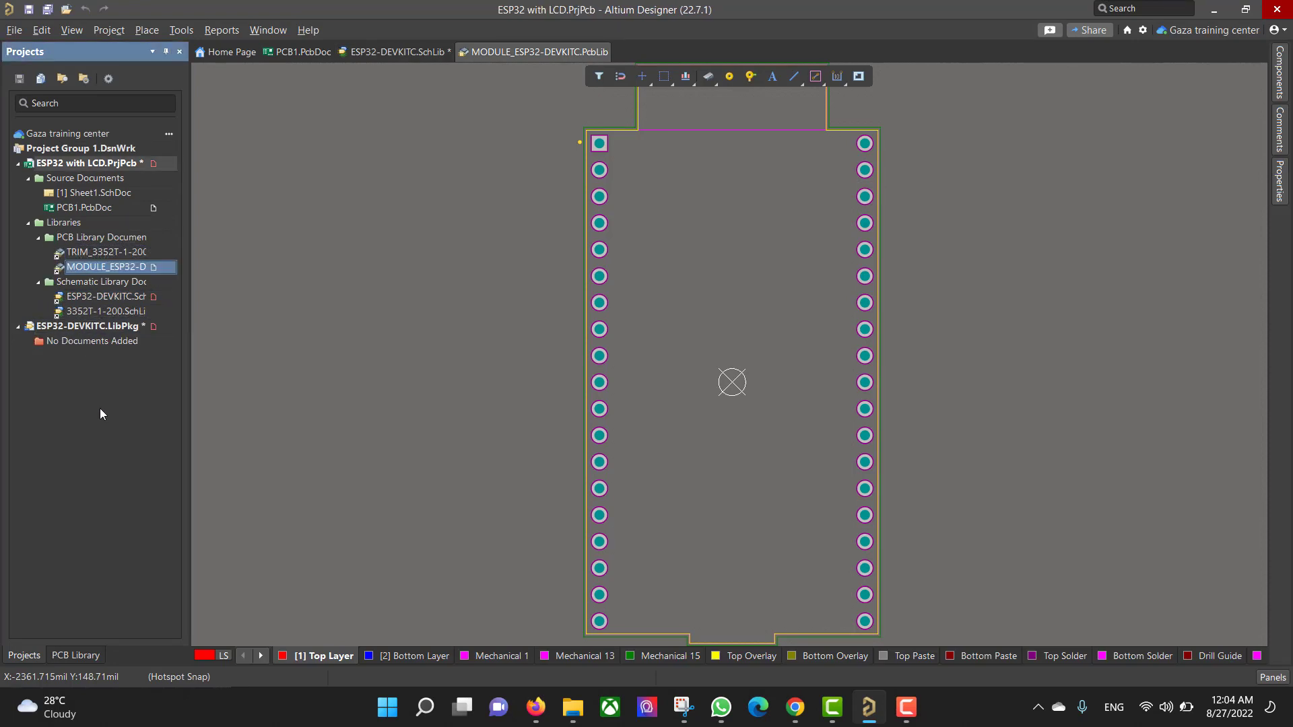
{"action": "right_click", "coordinate": [64, 329]}
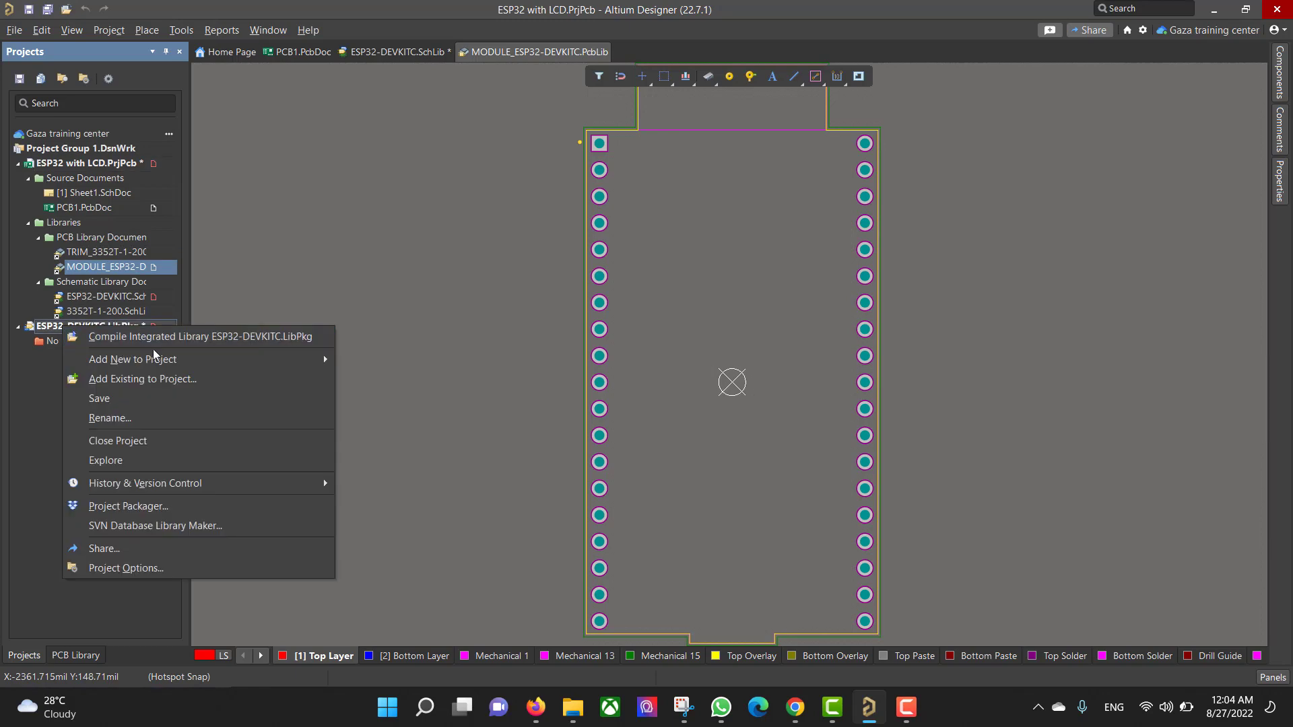
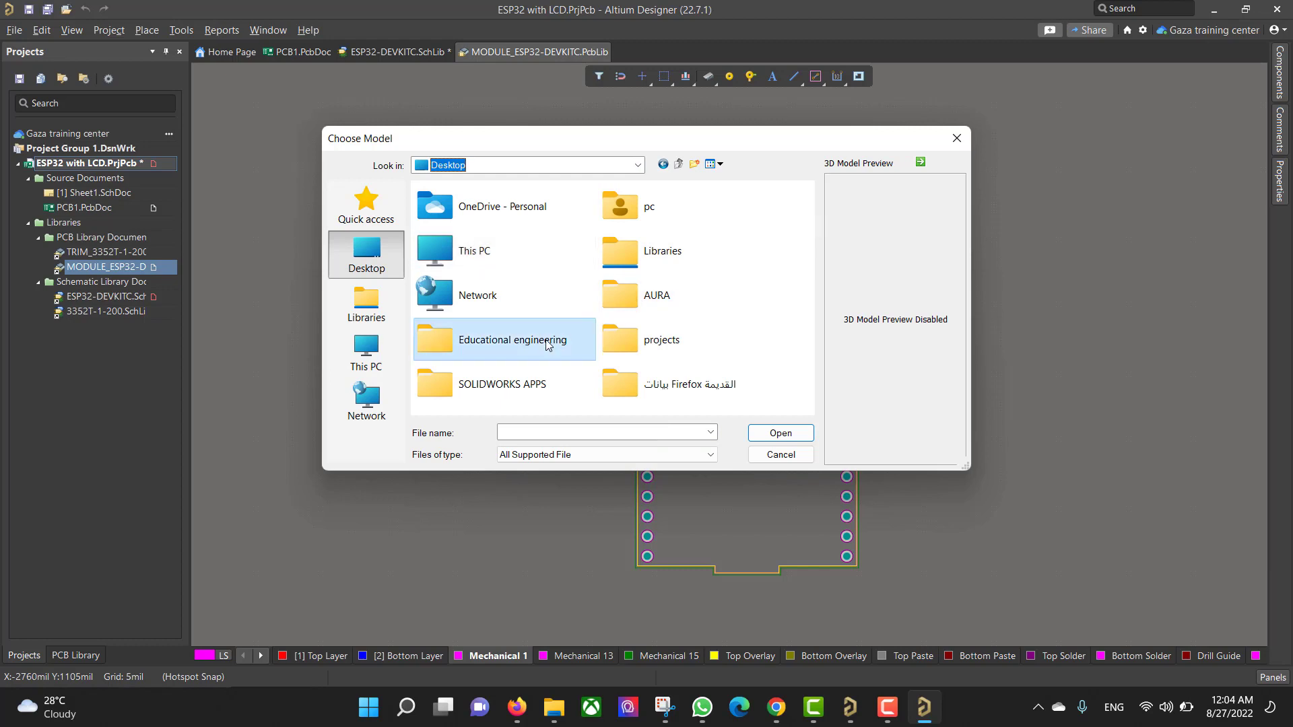
Load ESP32-DEVKITC--3DModel-STEP-56544 from the September\2\lib folder as a 3D body and place it beside the ESP32 footprint.
{"action": "double_click", "coordinate": [508, 341]}
{"action": "double_click", "coordinate": [514, 221]}
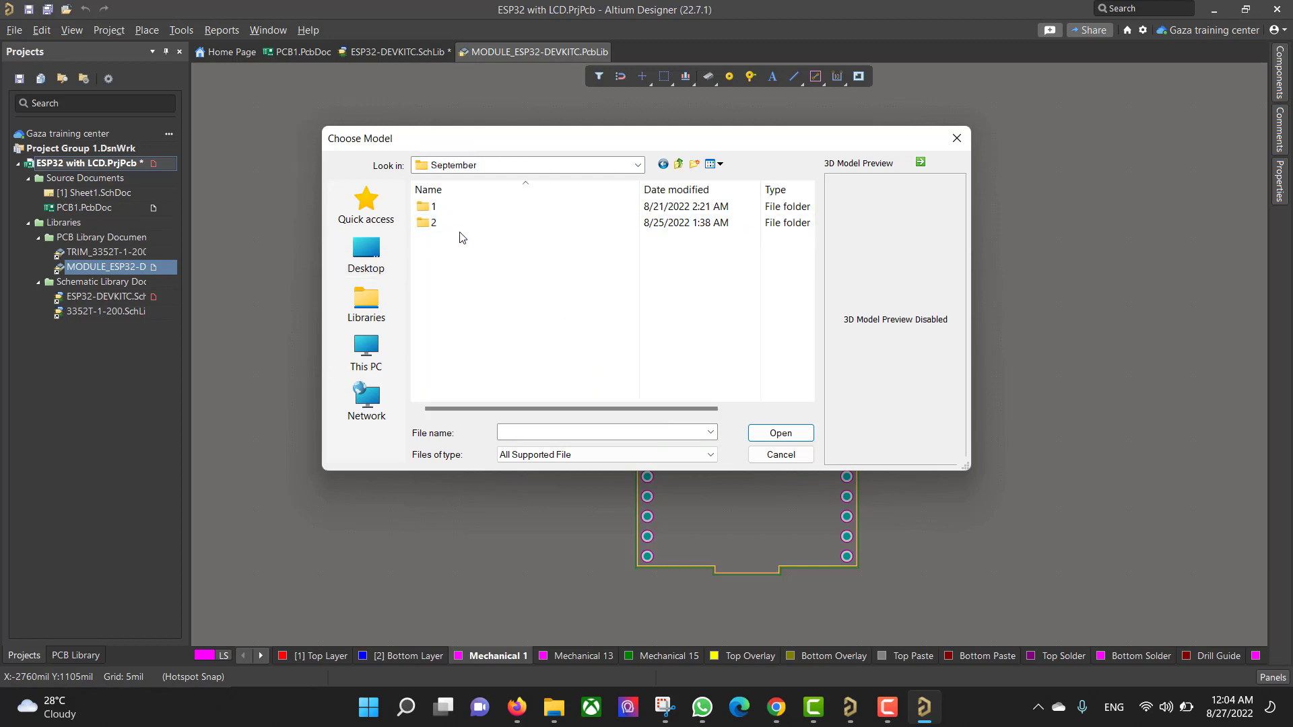
{"action": "double_click", "coordinate": [464, 229]}
{"action": "double_click", "coordinate": [468, 223]}
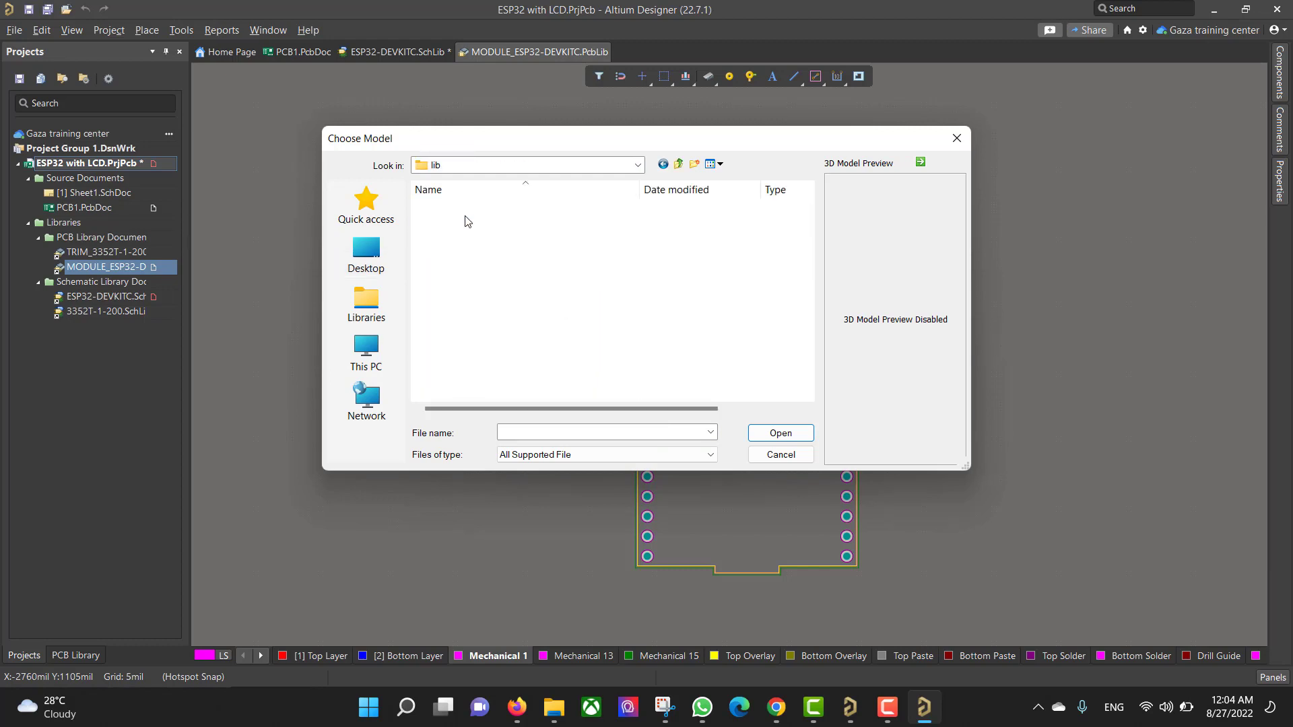
{"action": "left_click", "coordinate": [480, 271]}
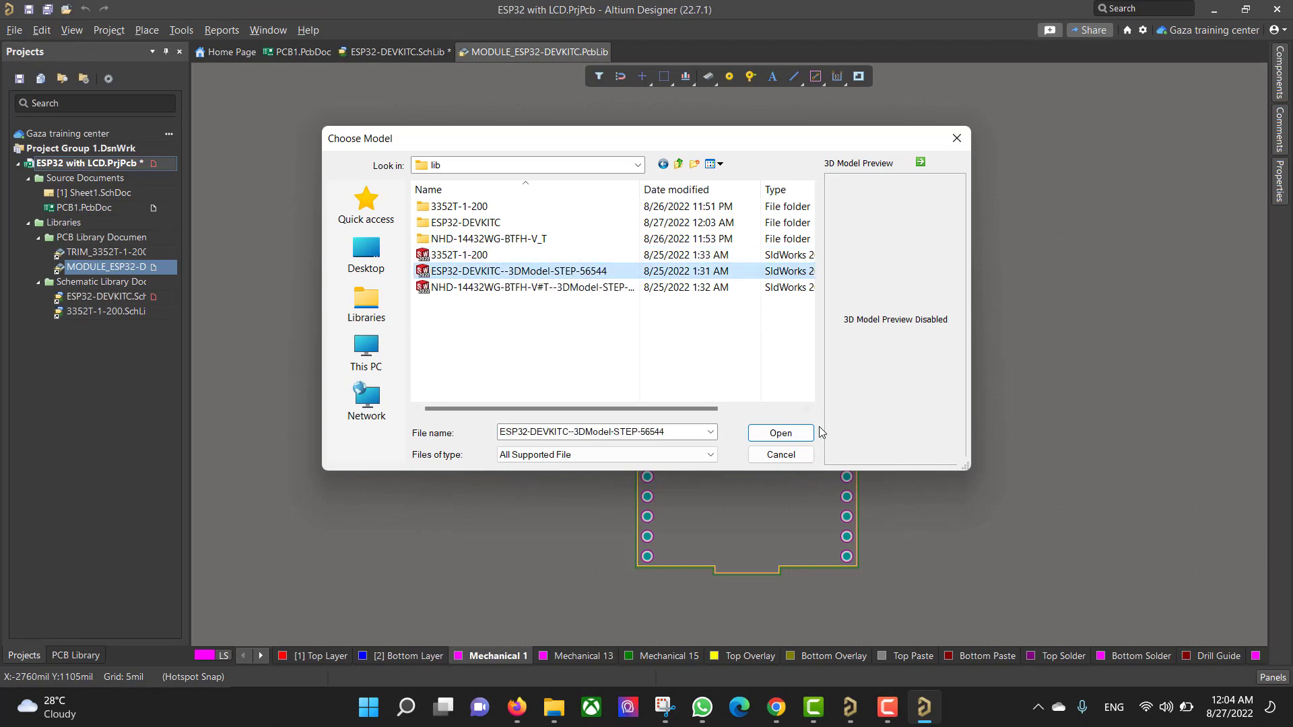
{"action": "left_click", "coordinate": [782, 434]}
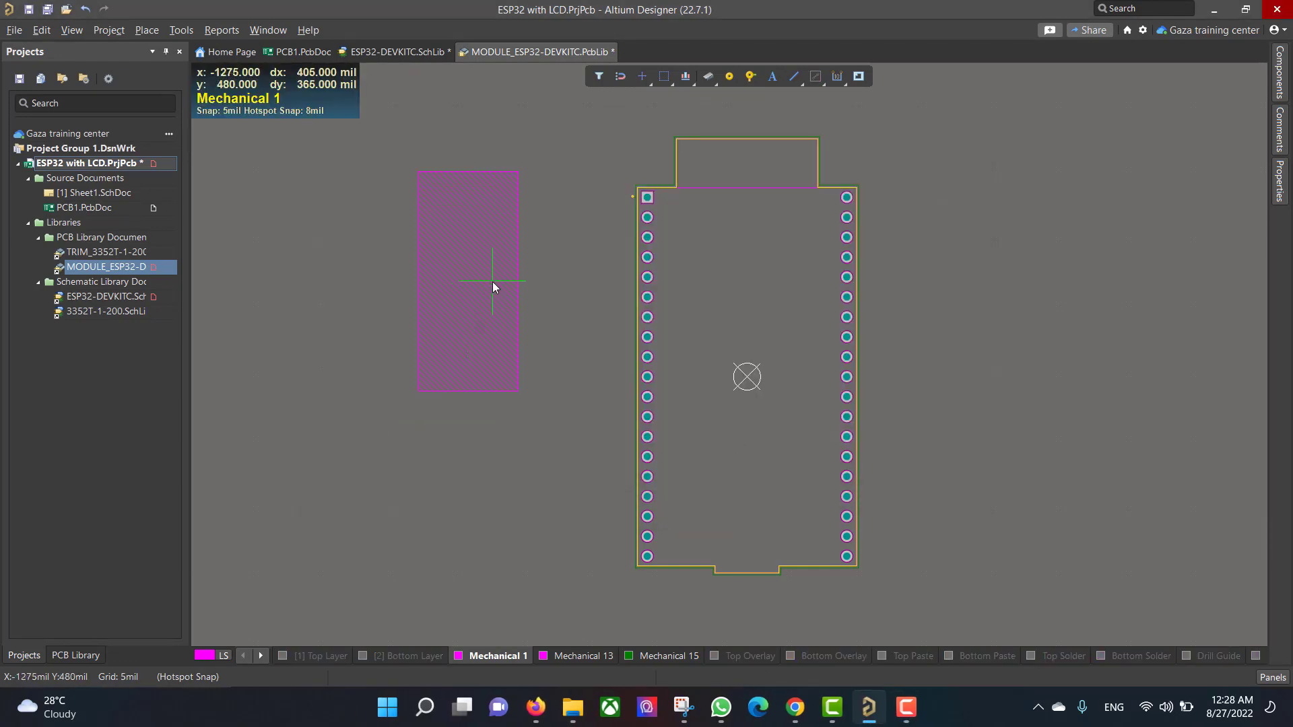
{"action": "left_click", "coordinate": [493, 286]}
In the 3D view, set the ESP32 body's rotation to X 90°, Y 360° and Z 360°.
{"action": "key", "text": "3"}
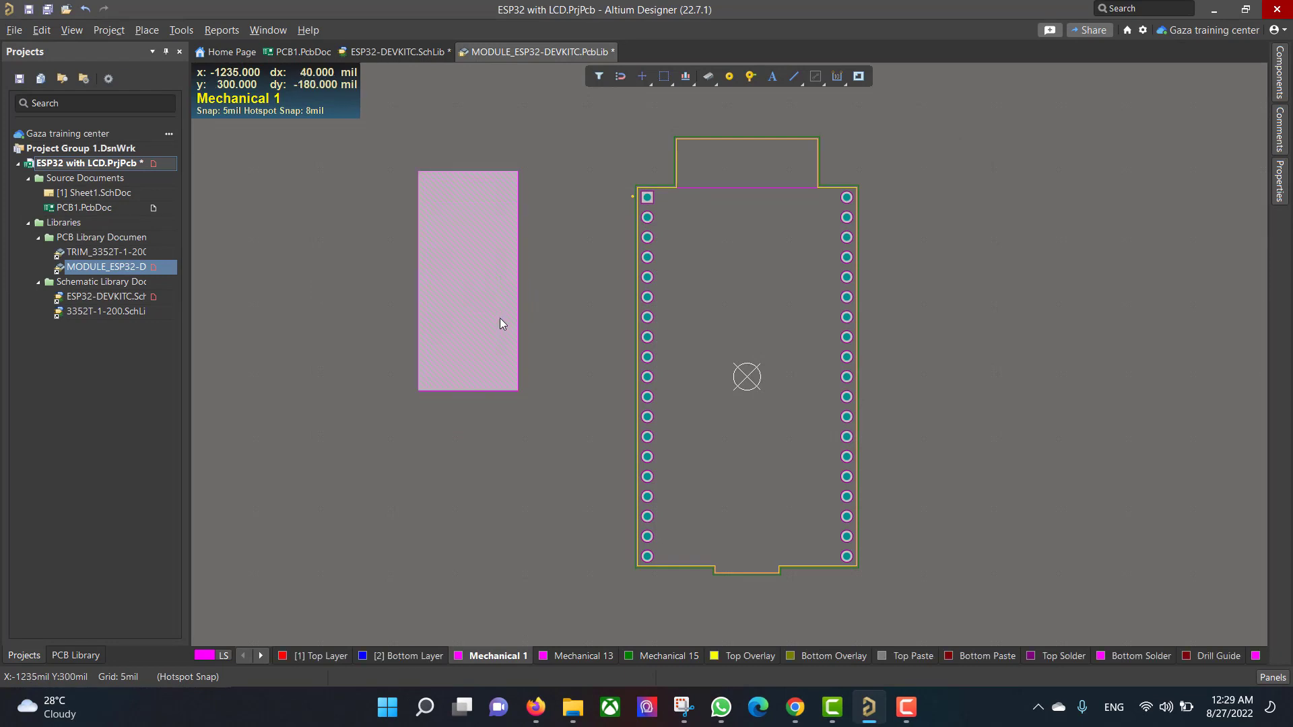
{"action": "key", "text": "0"}
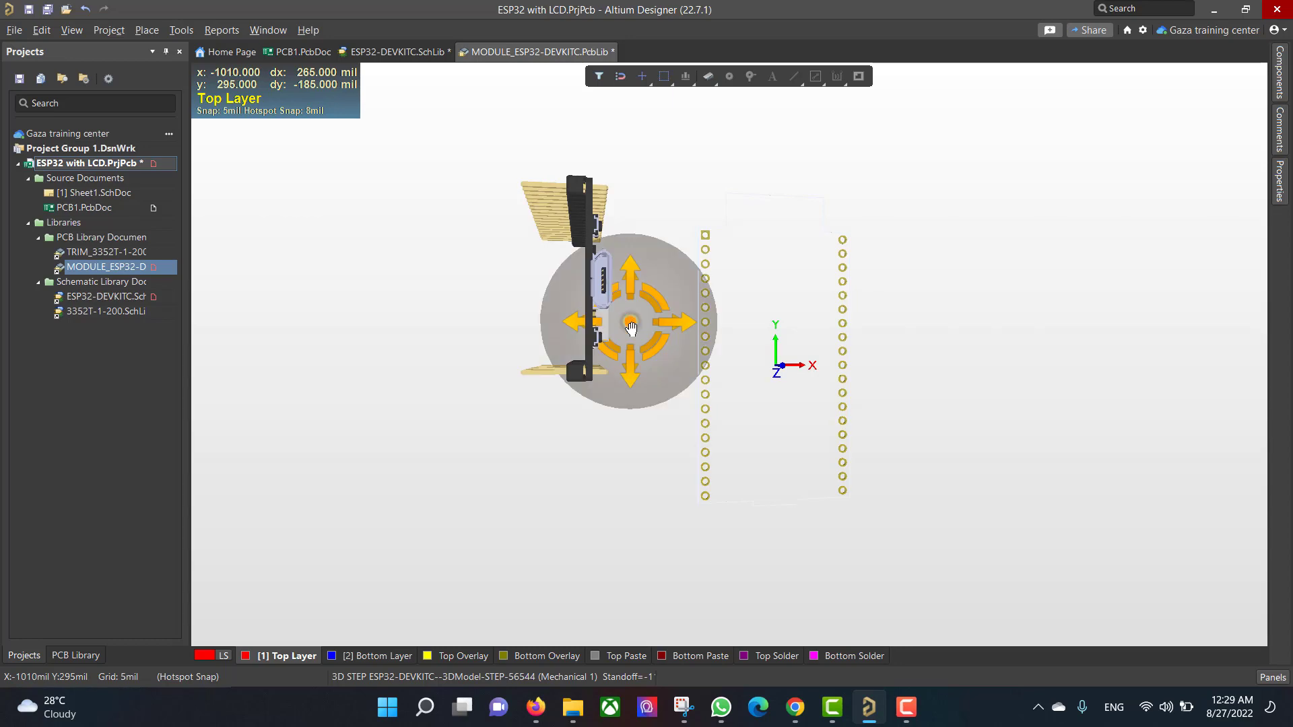
{"action": "right_click_drag", "start_coordinate": [630, 325], "coordinate": [542, 325], "text": "shift"}
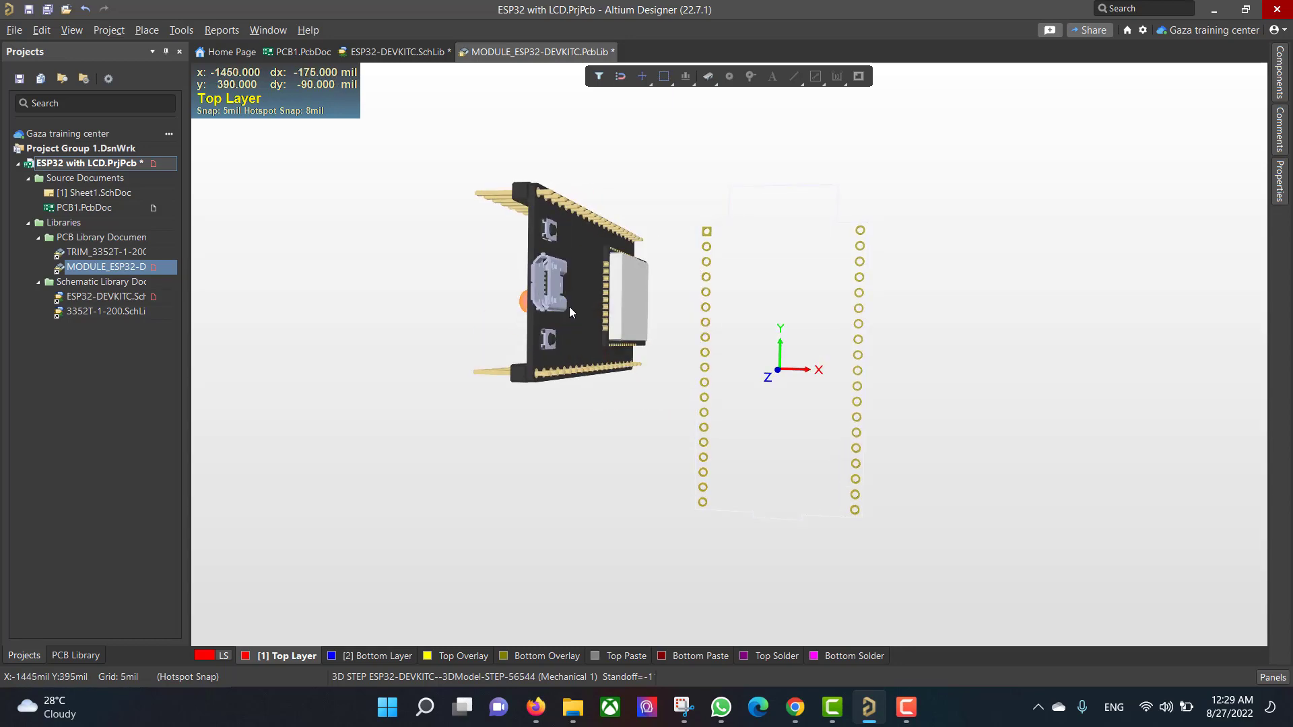
{"action": "left_click", "coordinate": [550, 321]}
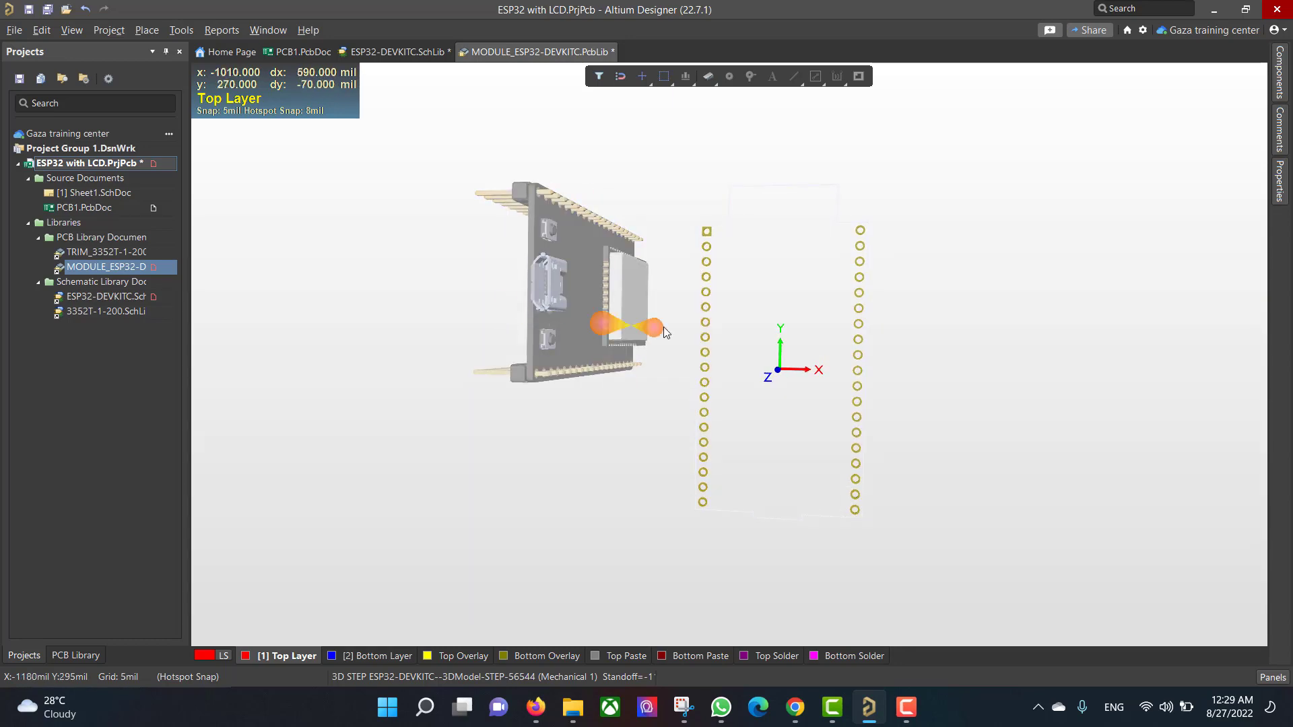
{"action": "left_click", "coordinate": [1279, 189]}
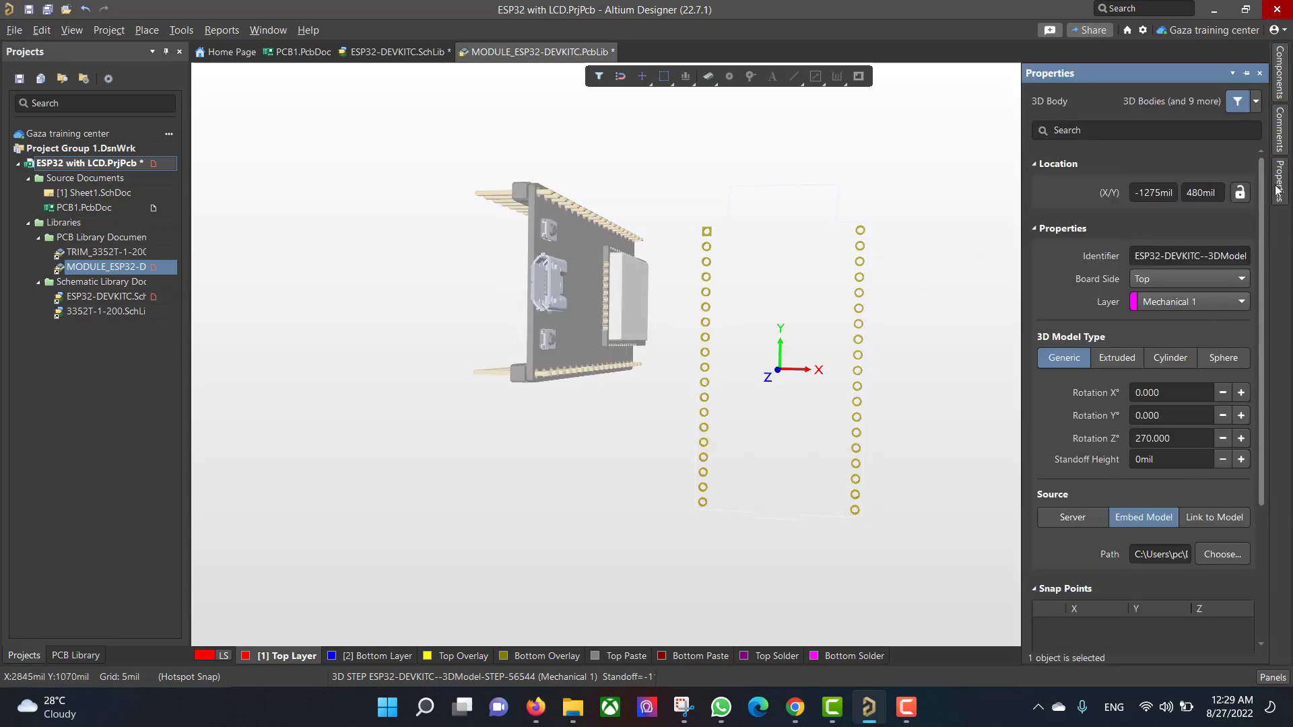
{"action": "left_click", "coordinate": [1241, 415]}
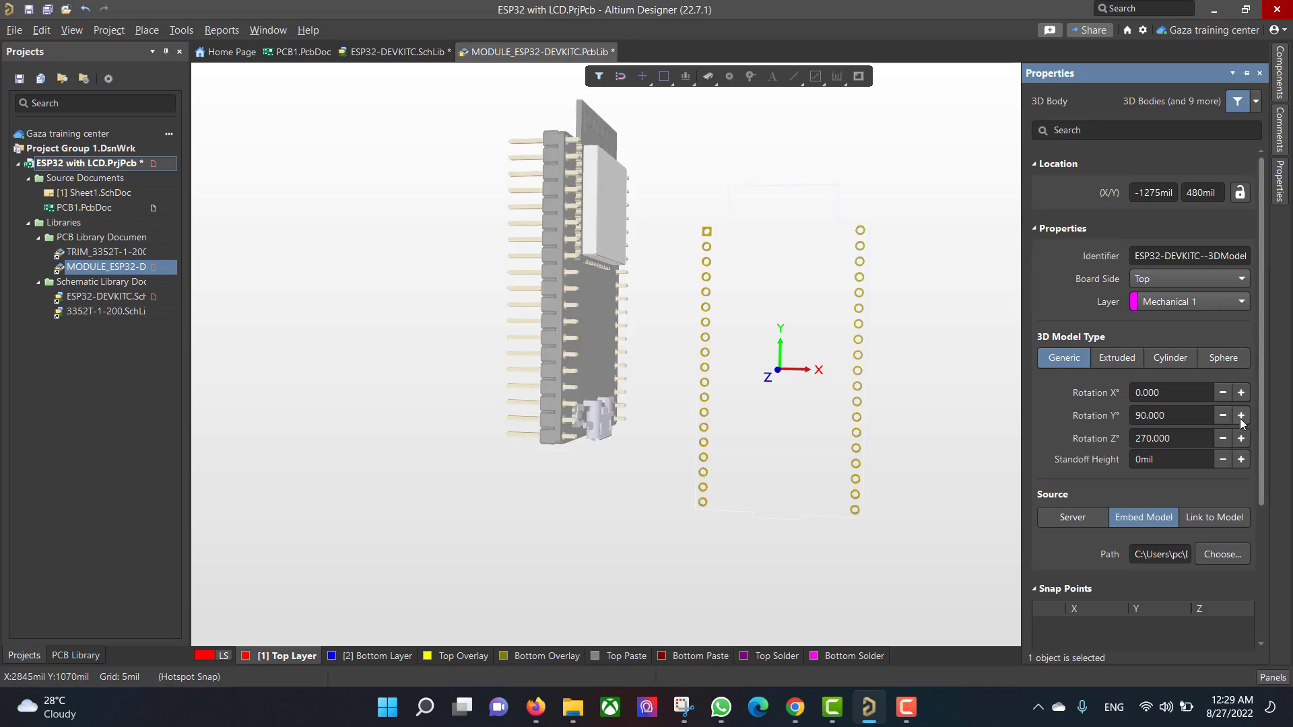
{"action": "left_click", "coordinate": [1241, 415]}
{"action": "left_click", "coordinate": [1241, 416]}
{"action": "left_click", "coordinate": [1241, 415]}
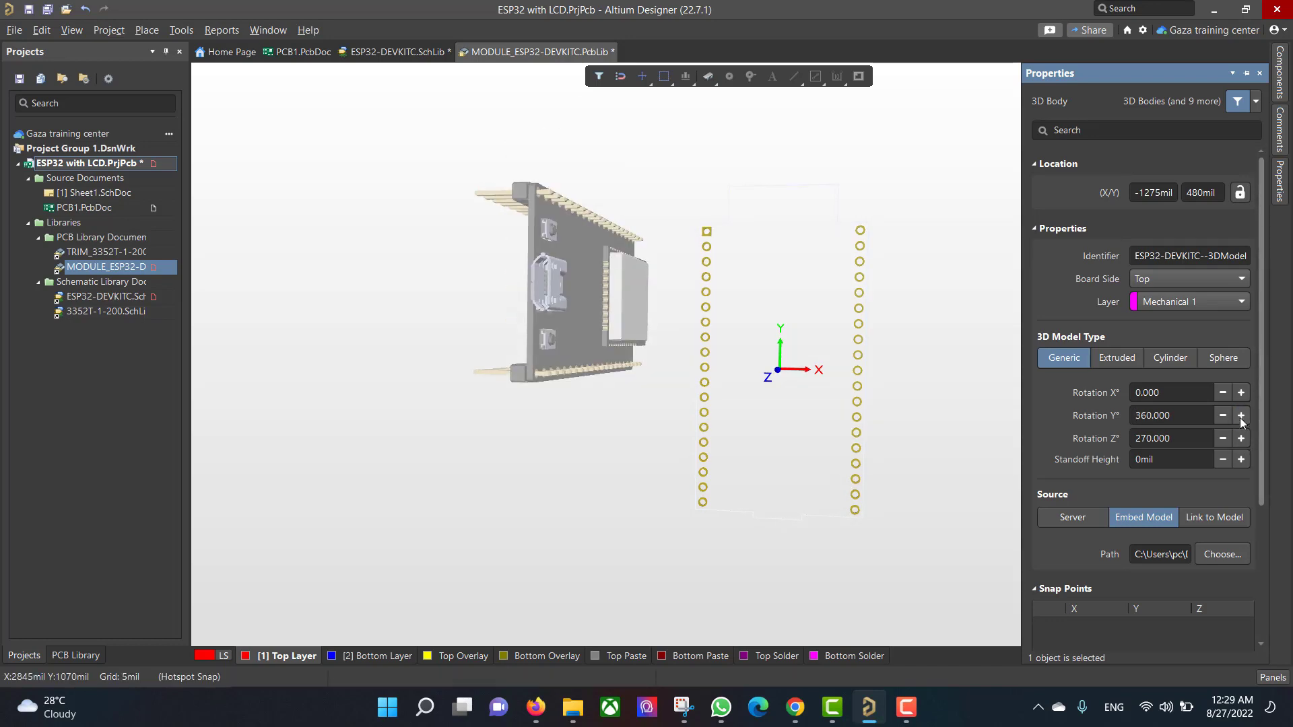
{"action": "left_click", "coordinate": [1241, 438]}
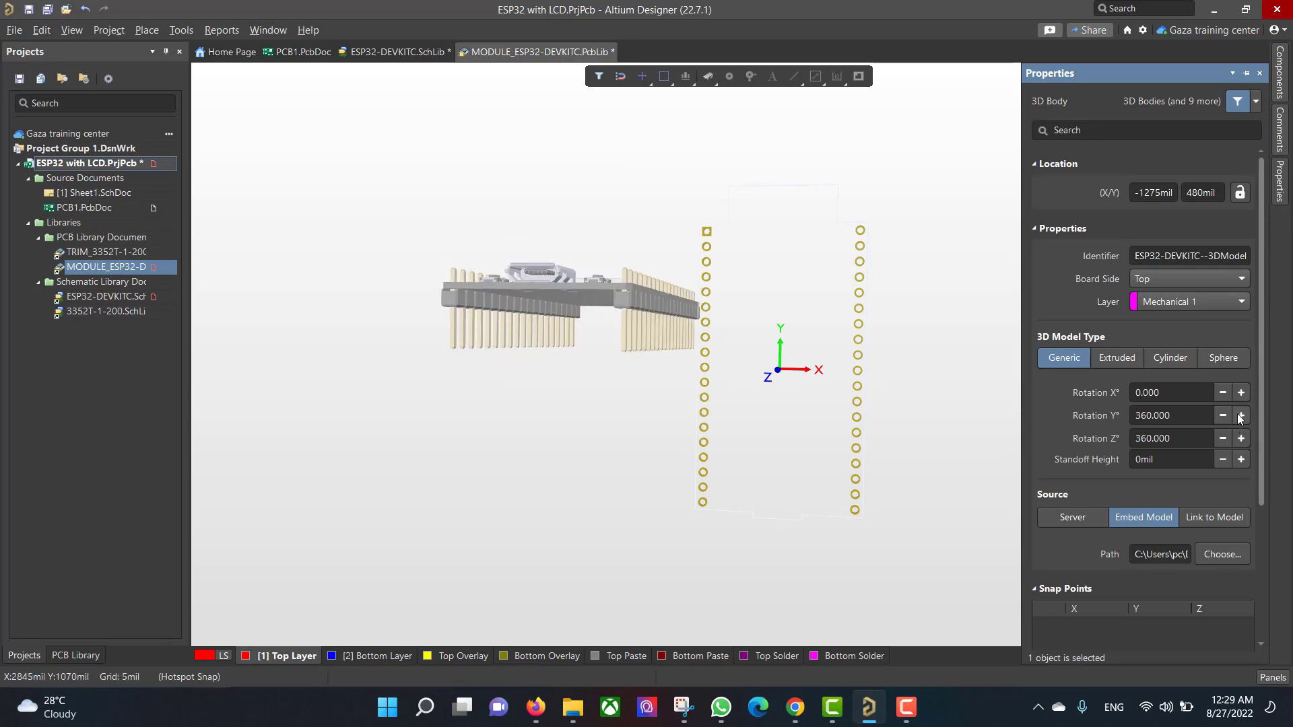
{"action": "left_click", "coordinate": [1242, 393]}
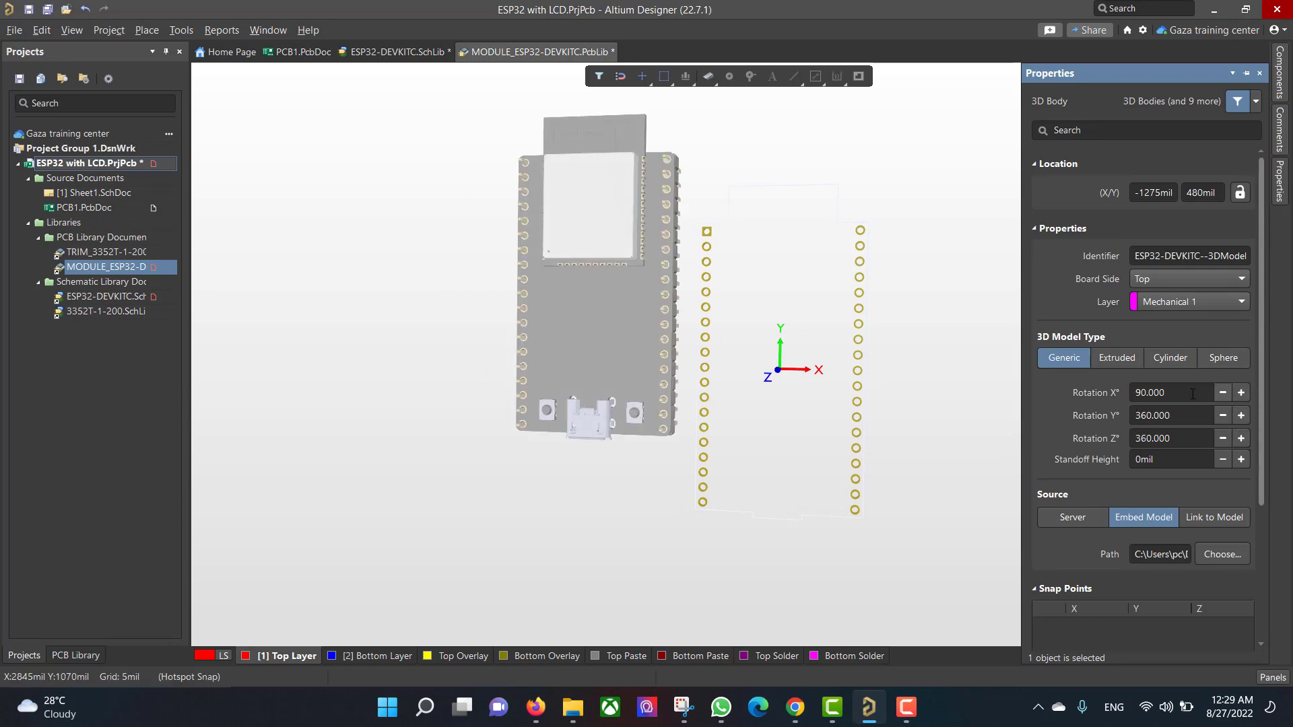
Move the ESP32 3D body onto the footprint so its header pins line up with the two rows of pads.
{"action": "left_click", "coordinate": [822, 335]}
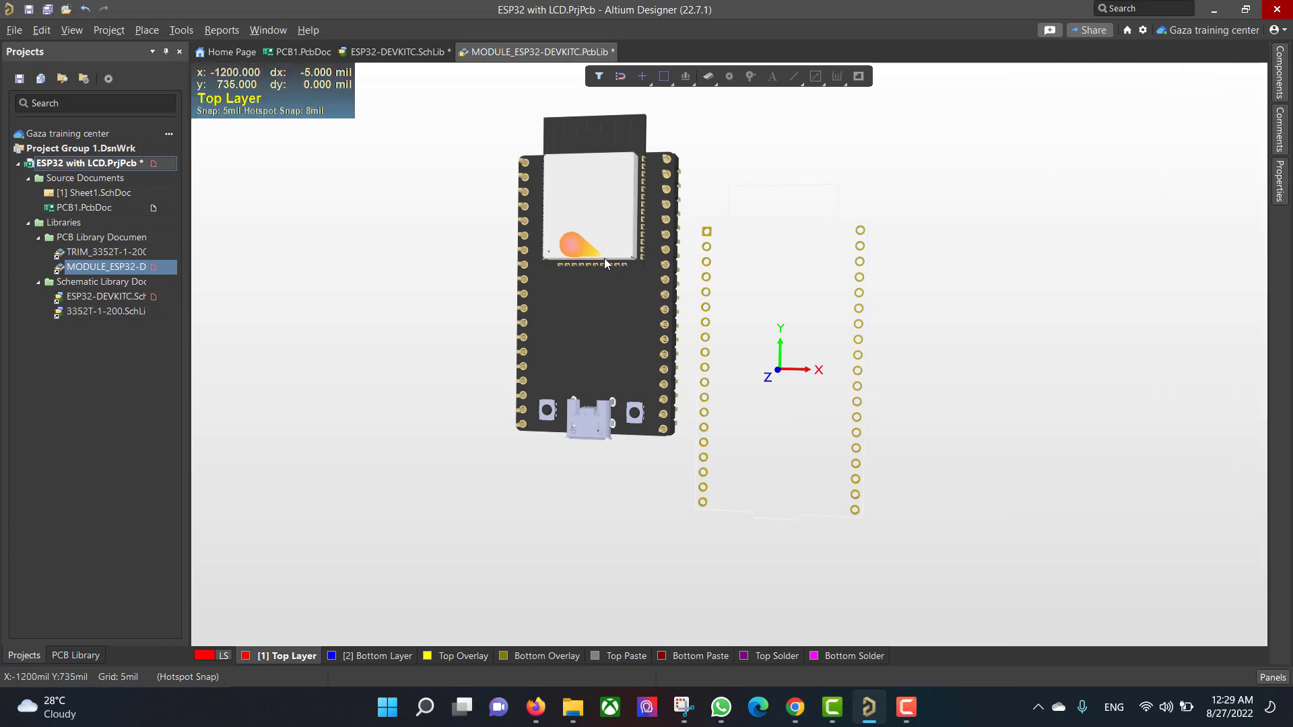
{"action": "left_click_drag", "start_coordinate": [604, 257], "coordinate": [779, 371]}
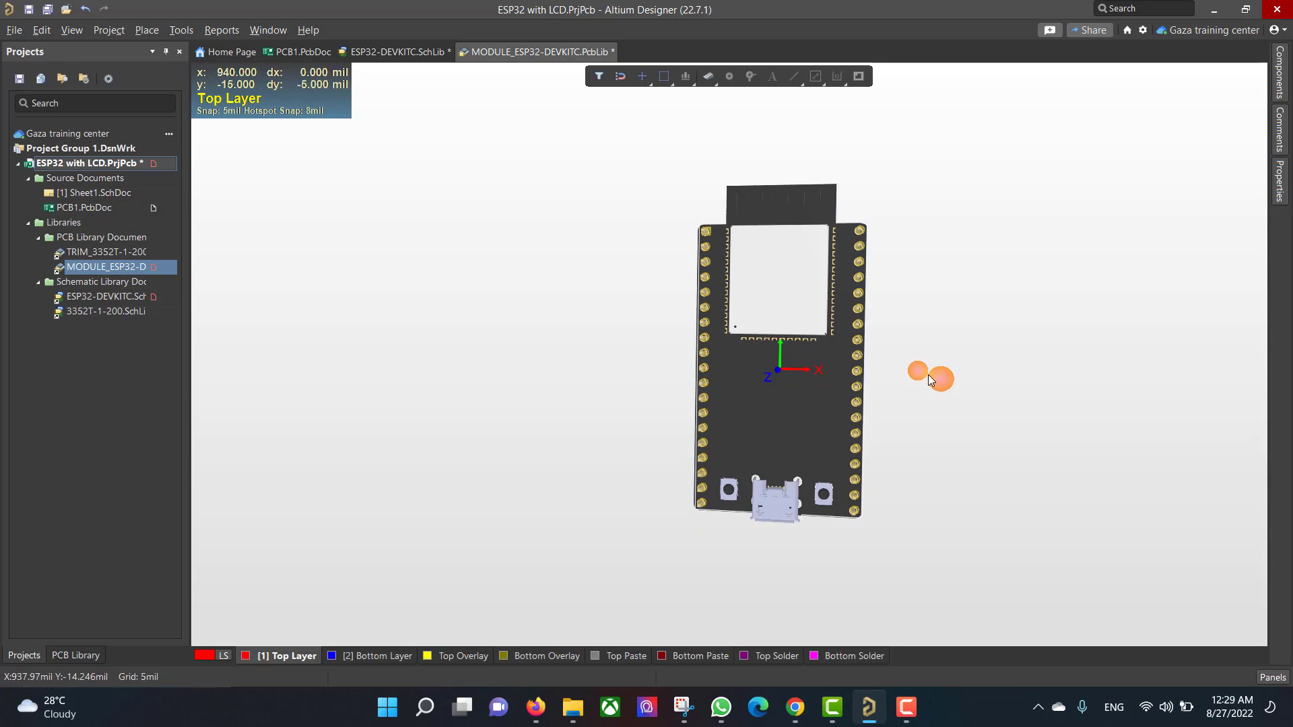
Inspect the ESP32 body from below and the side, and set its standoff height to 160 mil.
{"action": "key", "text": "9"}
{"action": "key", "text": "ctrl+f"}
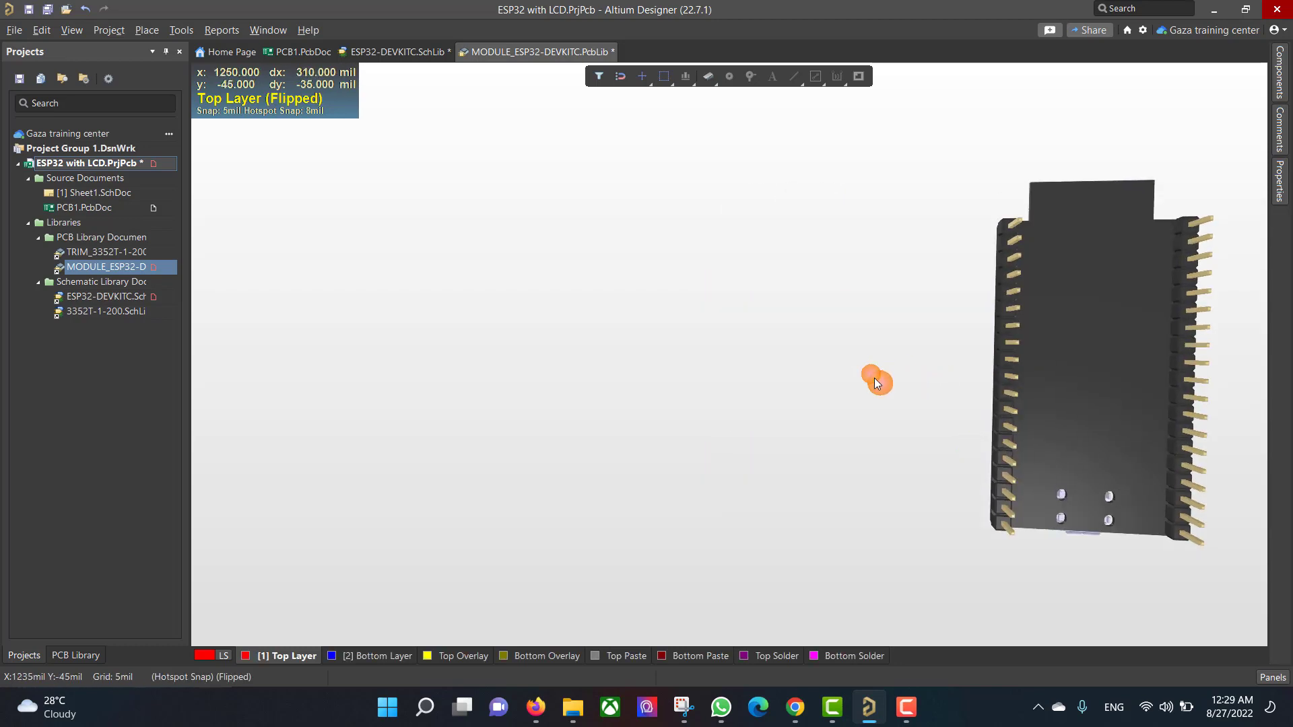
{"action": "key", "text": "shift"}
{"action": "right_click_drag", "start_coordinate": [879, 379], "coordinate": [934, 415], "text": "shift"}
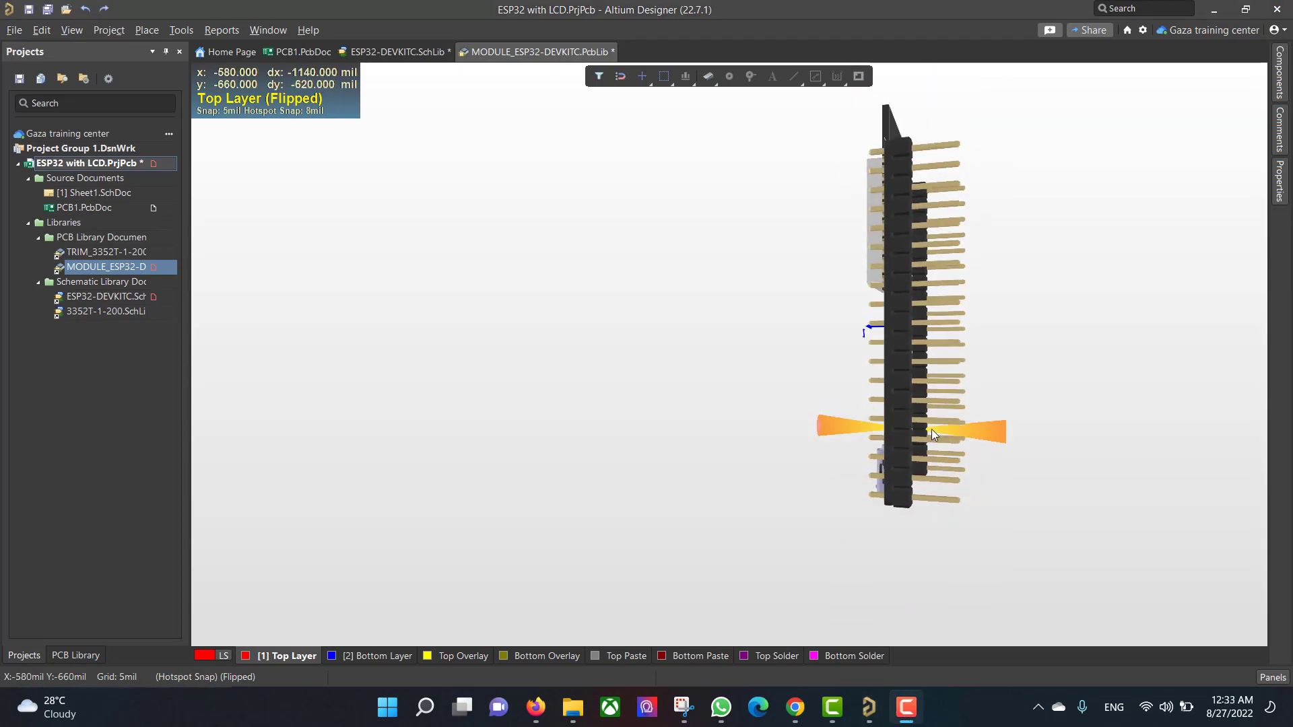
{"action": "left_click", "coordinate": [909, 431]}
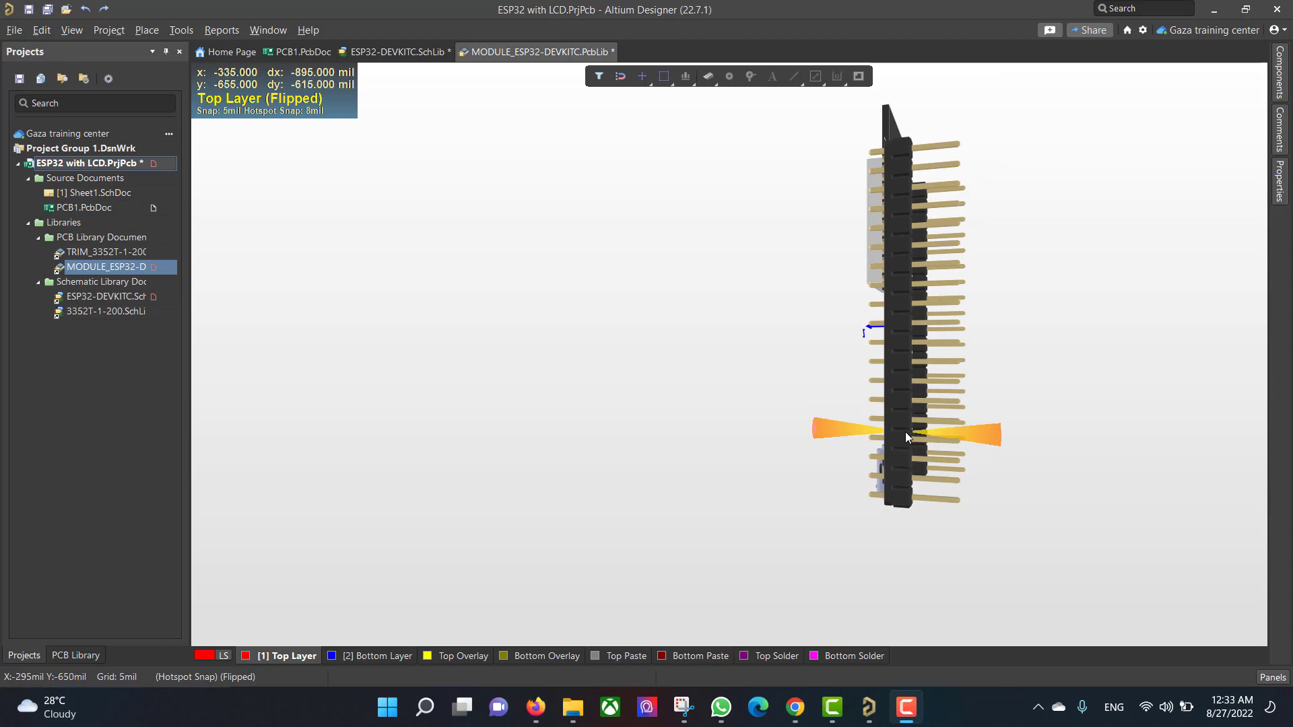
{"action": "left_click", "coordinate": [1280, 181]}
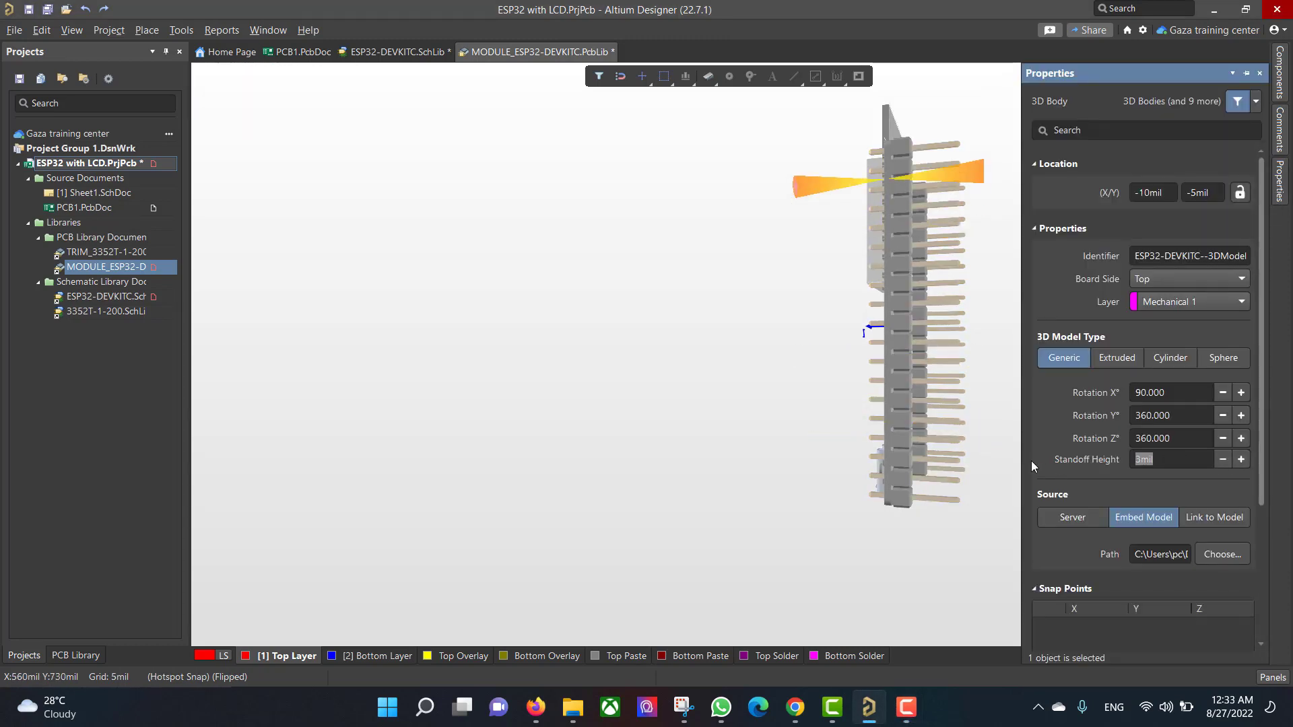
{"action": "type", "text": "160"}
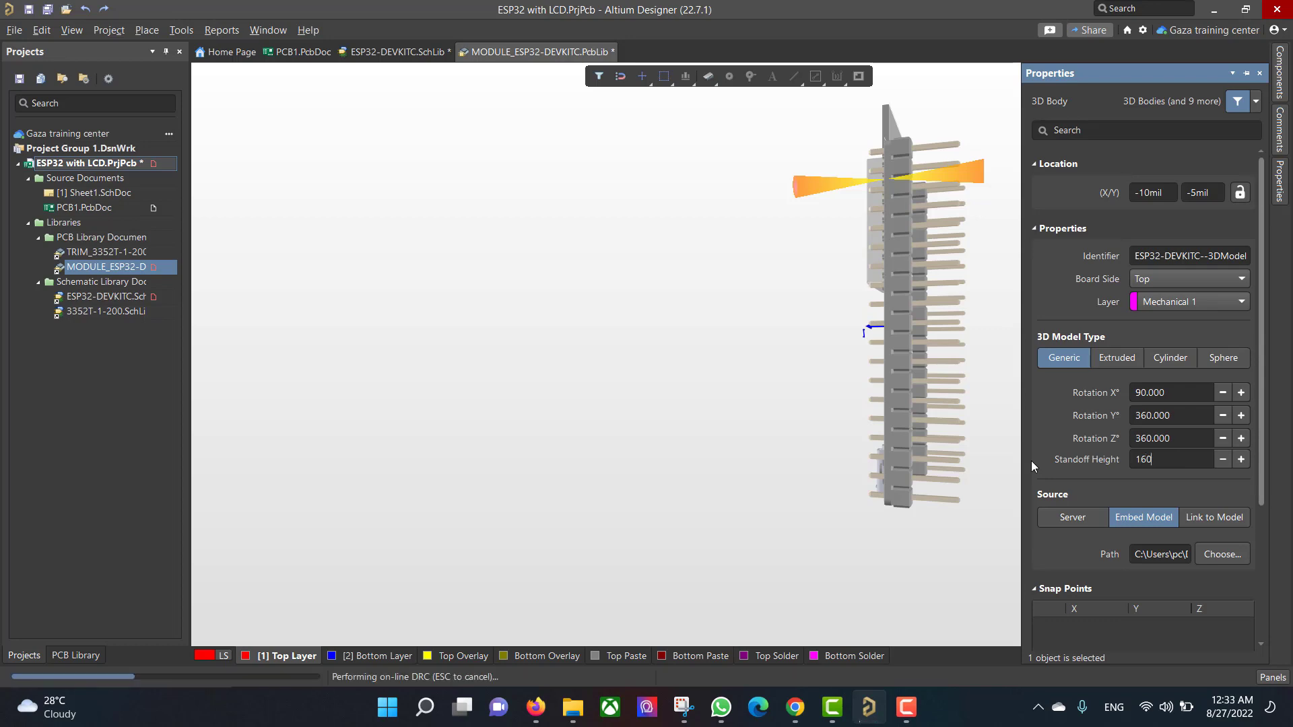
{"action": "key", "text": "Return"}
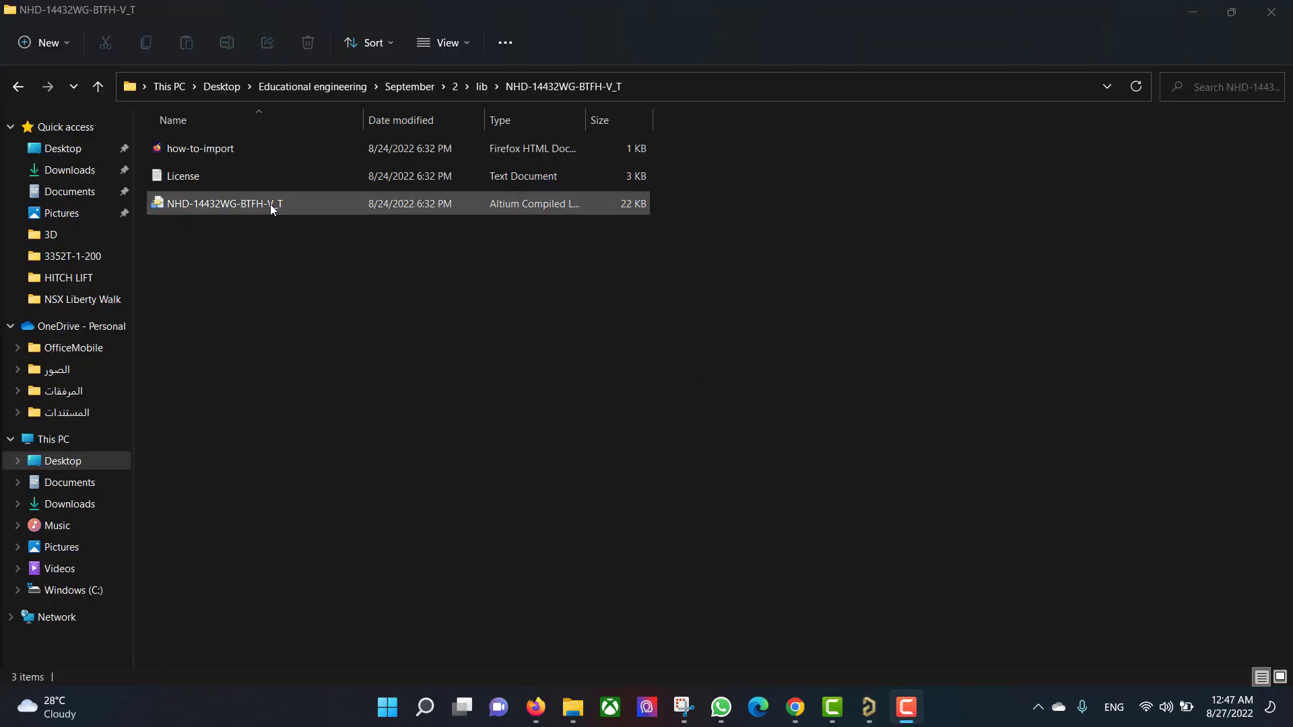
Extract the source libraries from the NHD-14432WG-BTFH-V_T integrated library and open its SnapEDApcb.PcbLib footprint.
{"action": "left_click", "coordinate": [273, 209]}
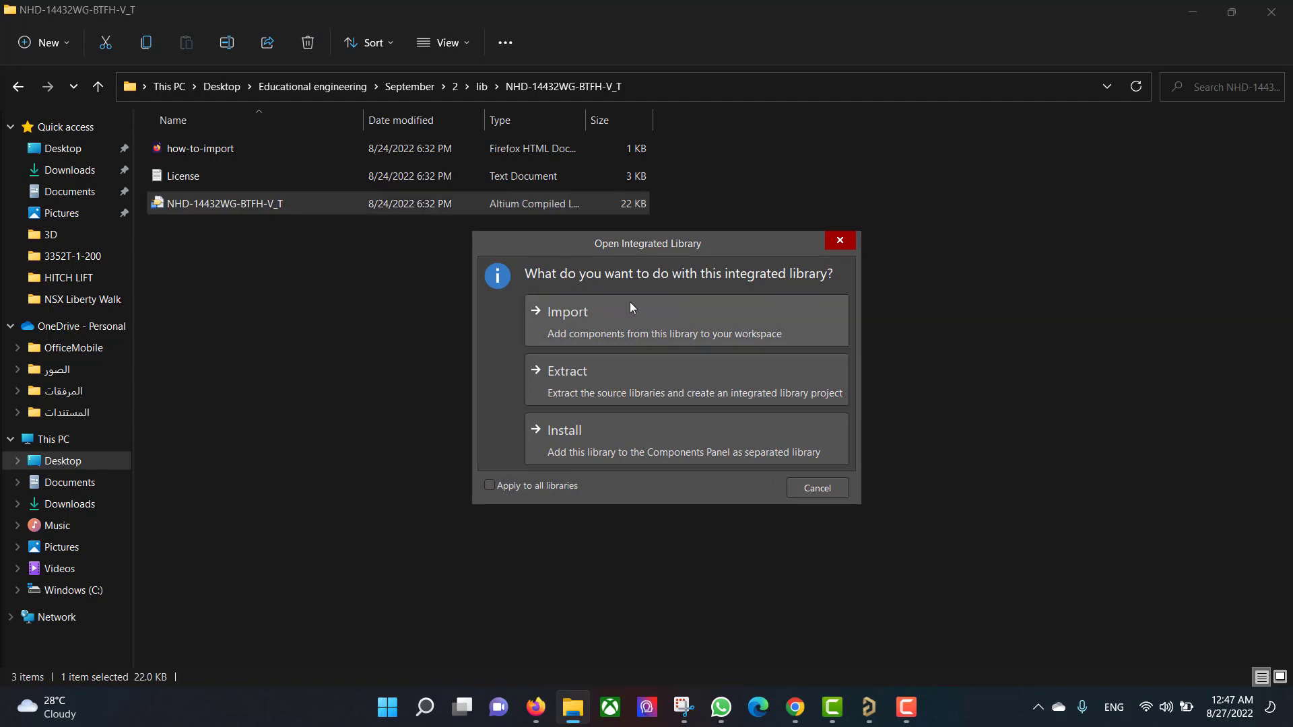
{"action": "left_click", "coordinate": [656, 387]}
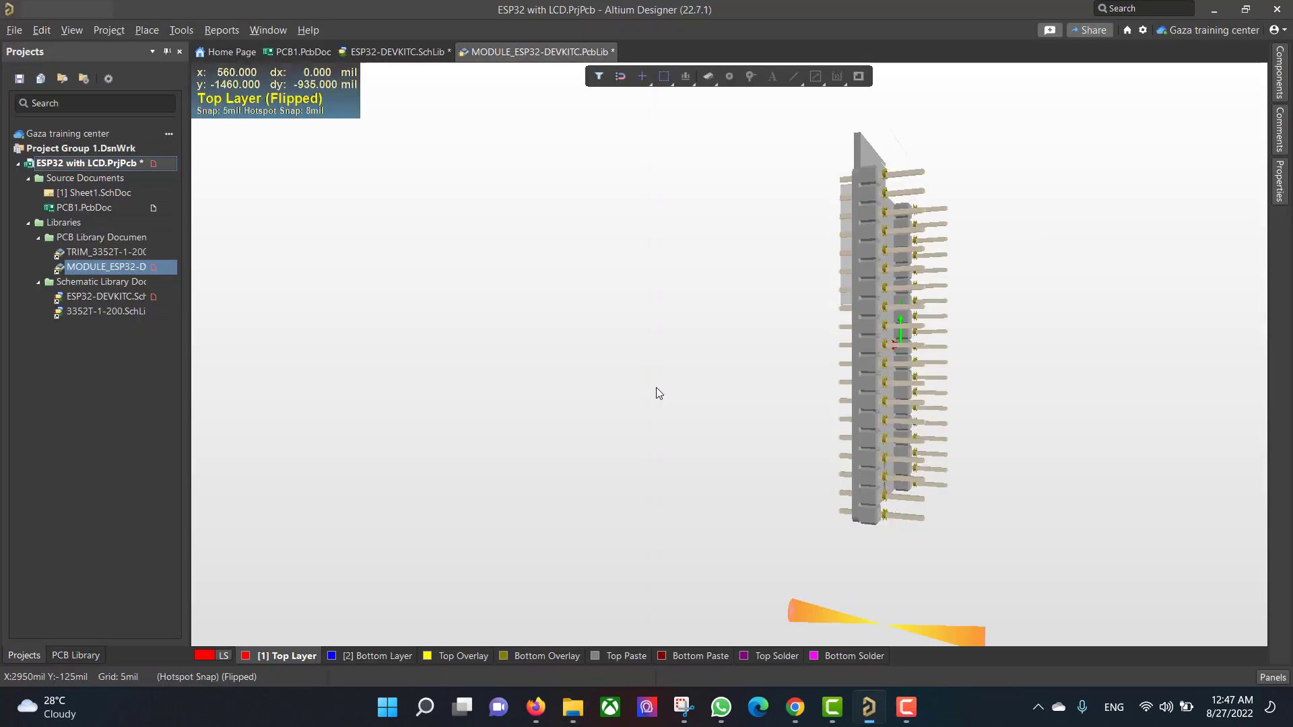
{"action": "double_click", "coordinate": [86, 357]}
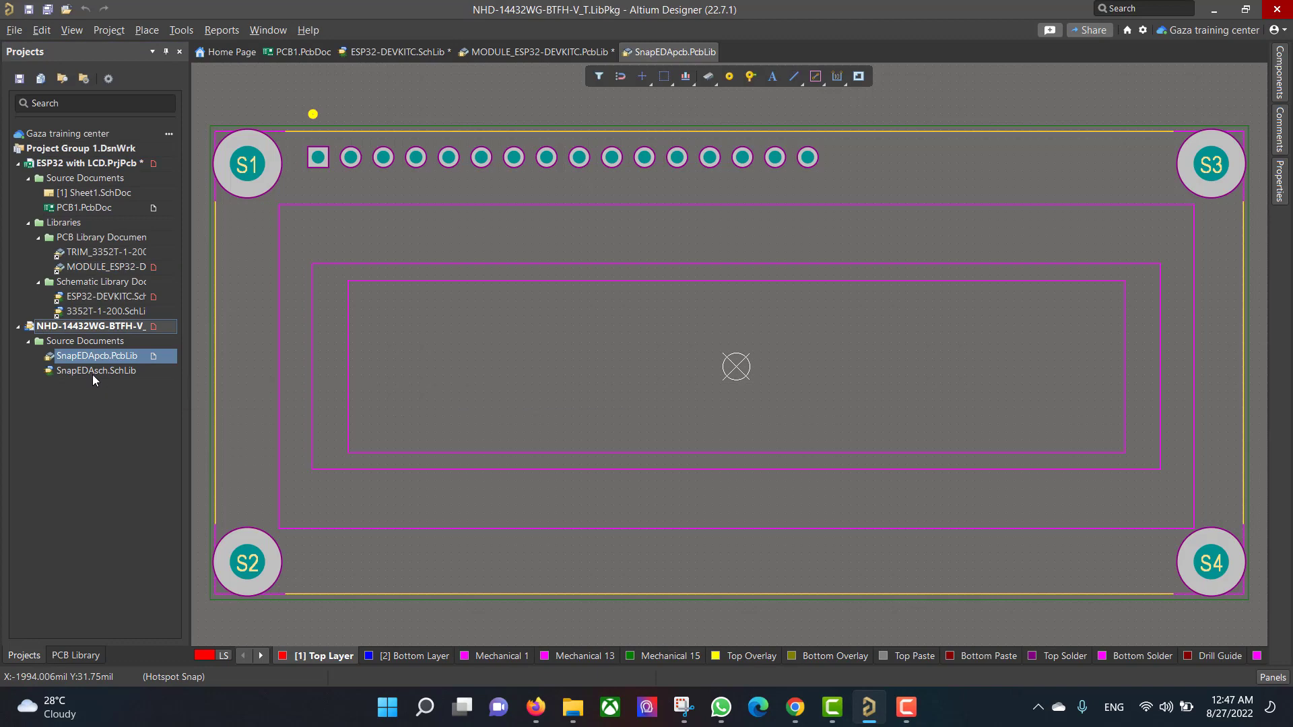
Open SnapEDAsch.SchLib and add the LCD footprint from SnapEDApcb.PcbLib to the LCD symbol.
{"action": "double_click", "coordinate": [92, 372]}
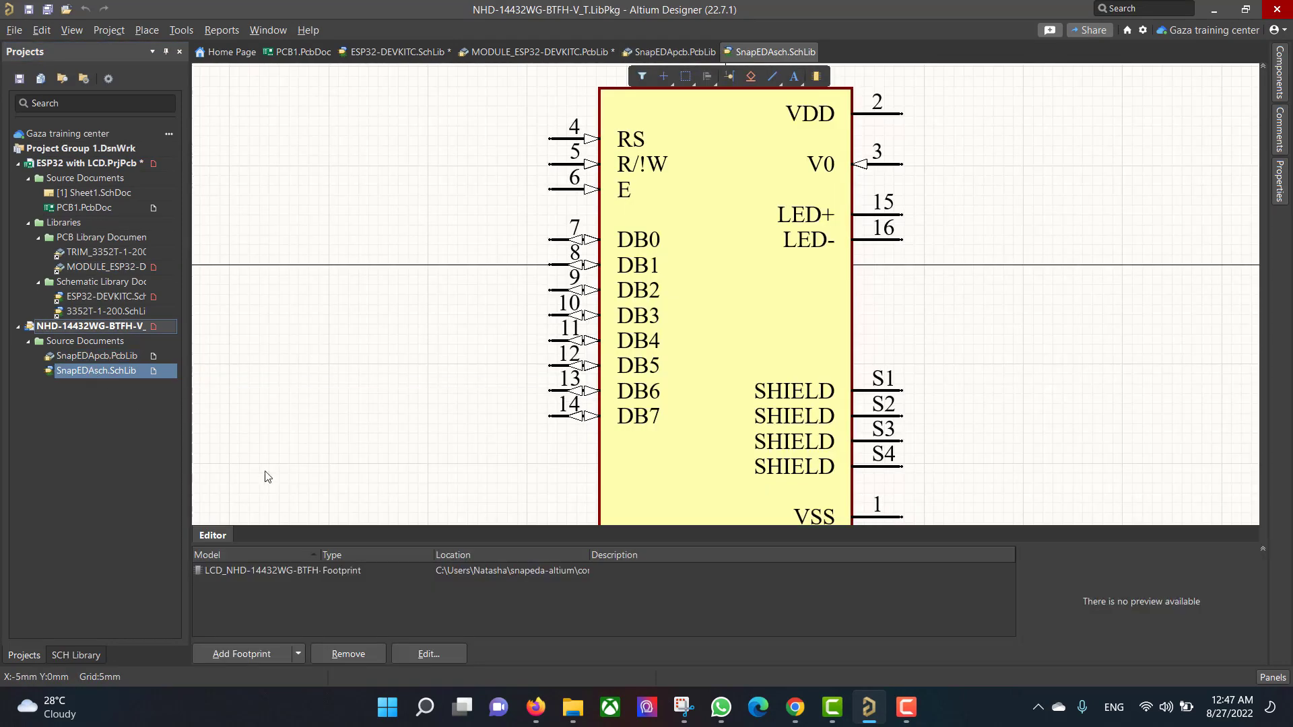
{"action": "left_click", "coordinate": [258, 655]}
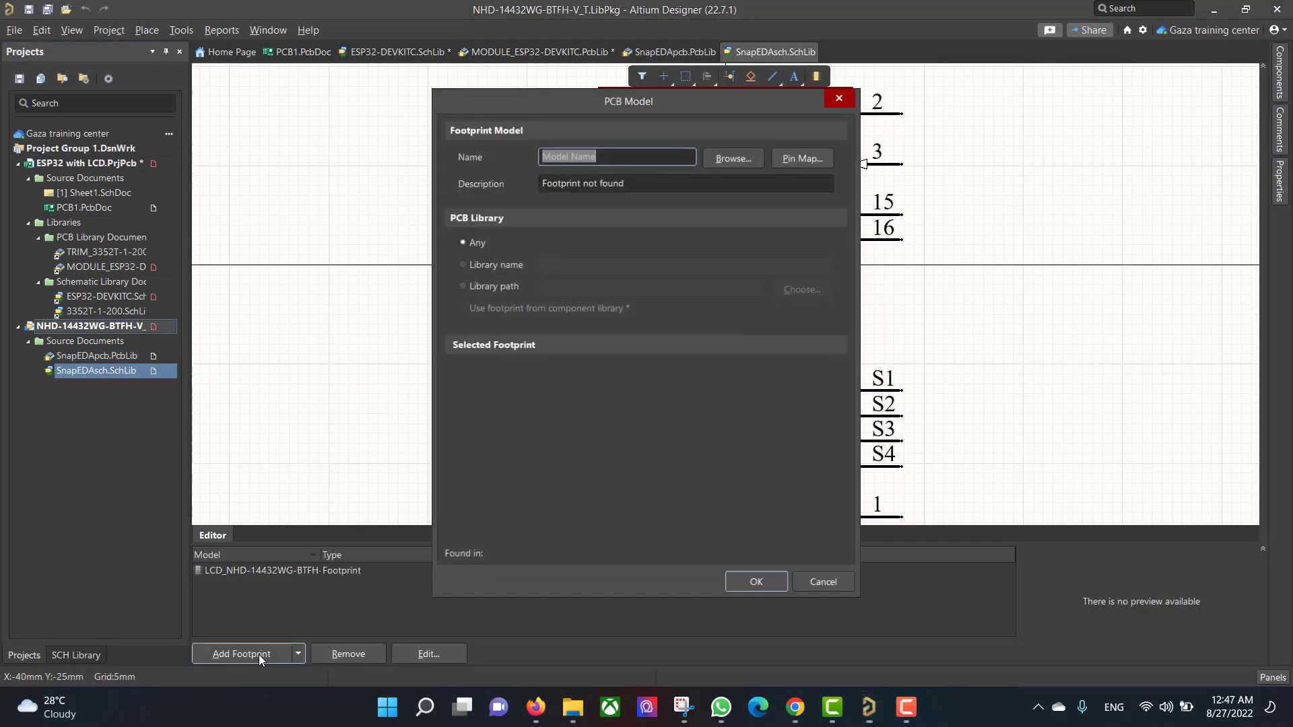
{"action": "left_click", "coordinate": [736, 158]}
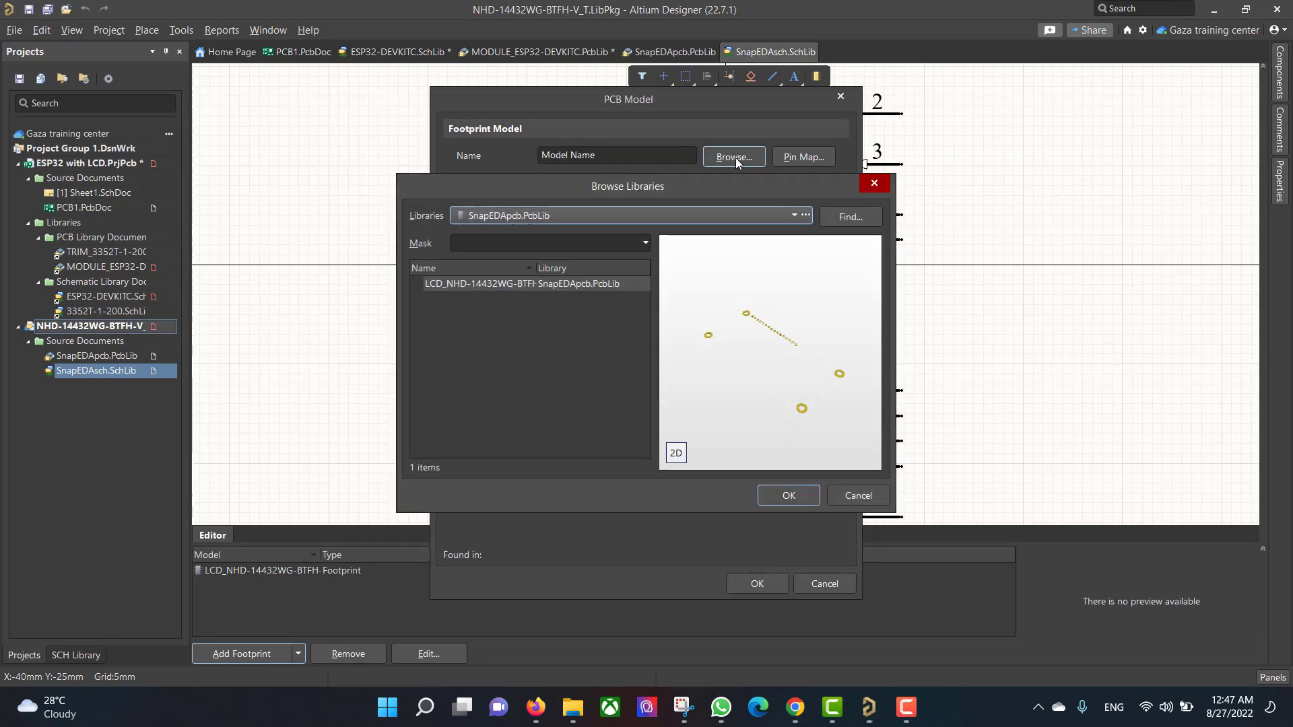
{"action": "left_click", "coordinate": [789, 496]}
{"action": "left_click", "coordinate": [757, 584]}
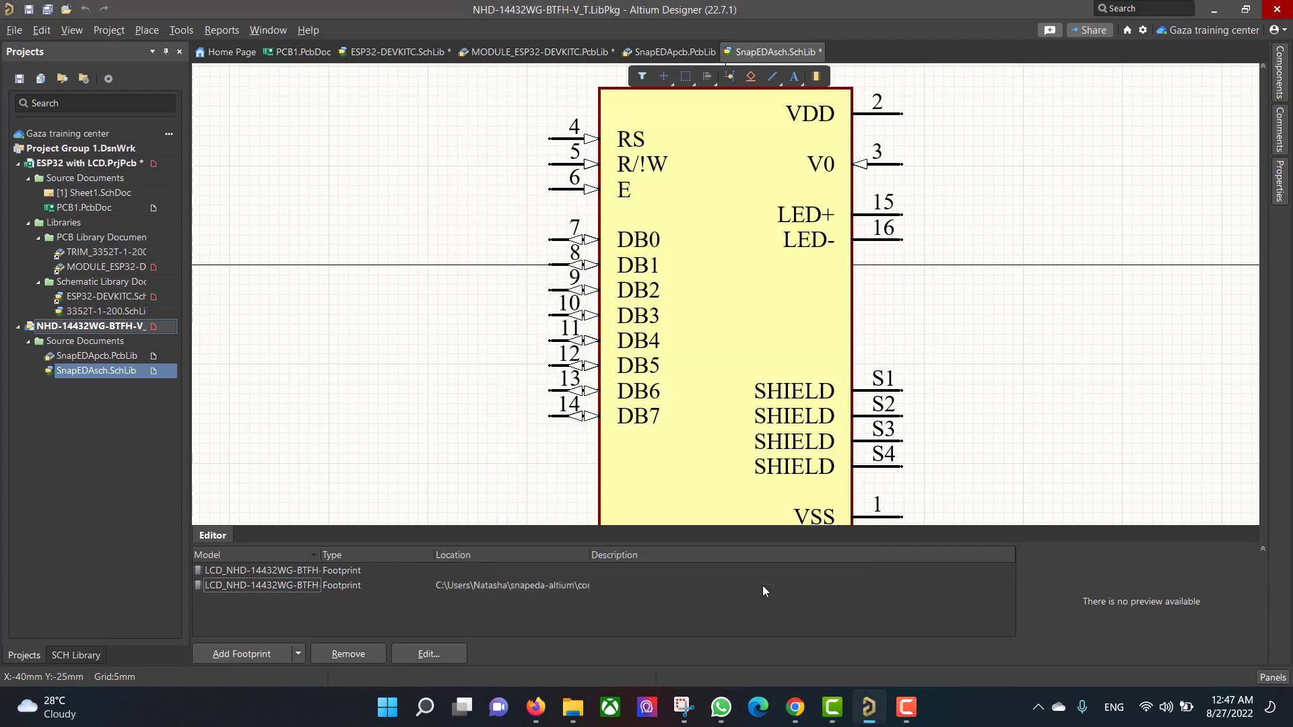
Remove the LCD symbol's original footprint model that has a file path as its location, keeping the newly linked one.
{"action": "left_click", "coordinate": [267, 573]}
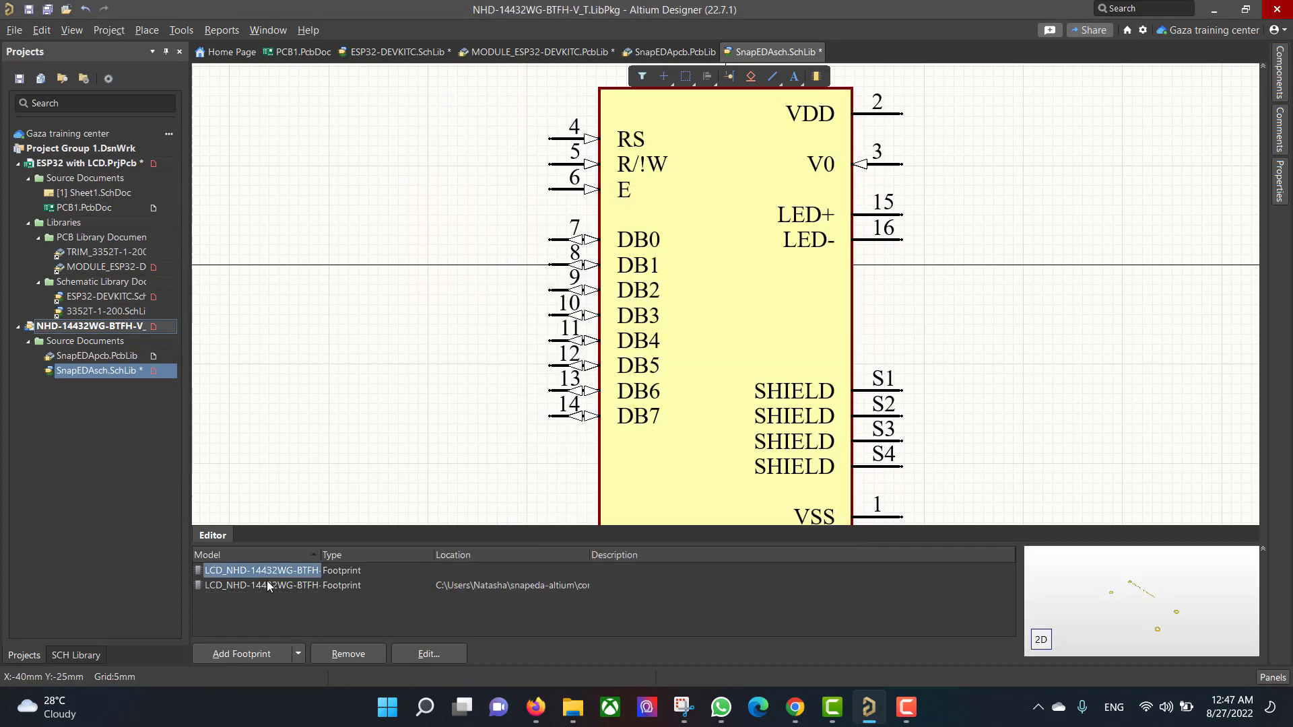
{"action": "left_click", "coordinate": [268, 586]}
{"action": "right_click", "coordinate": [269, 588]}
{"action": "left_click", "coordinate": [330, 623]}
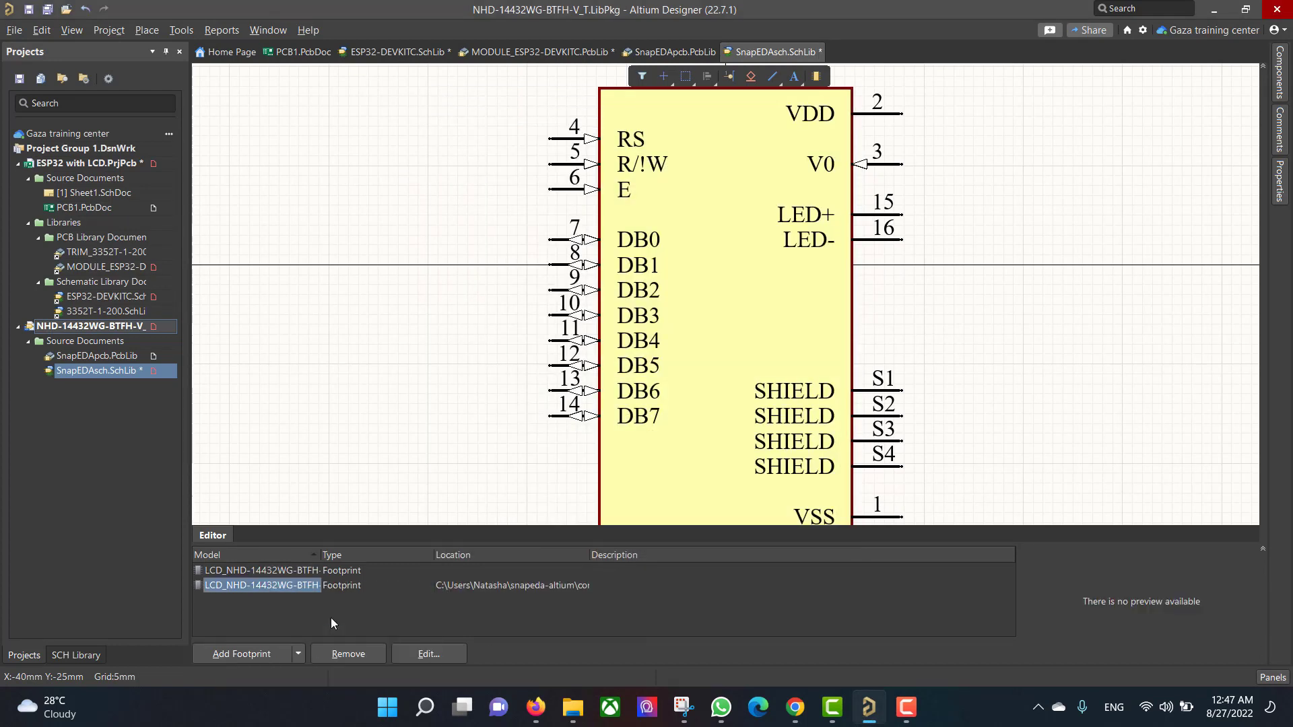
{"action": "left_click", "coordinate": [661, 383]}
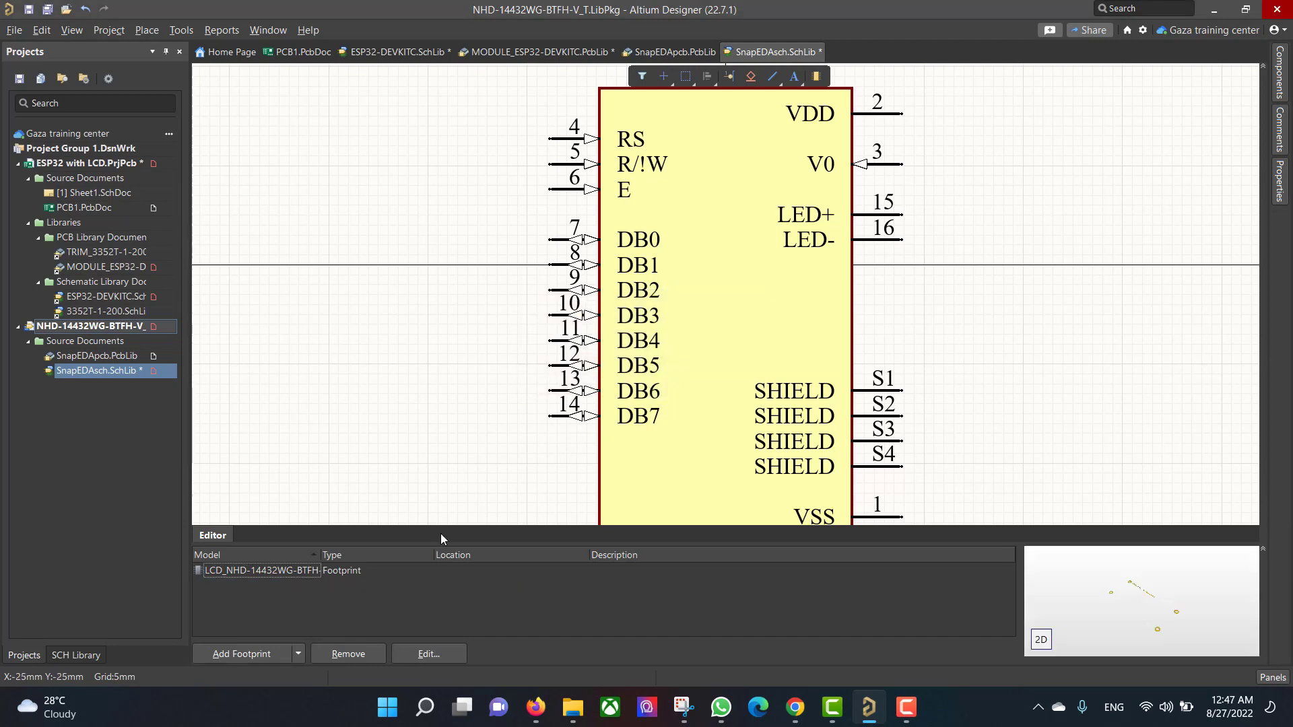
Move SnapEDApcb.PcbLib and SnapEDAsch.SchLib from the LCD library package into the ESP32 with LCD project.
{"action": "double_click", "coordinate": [99, 357]}
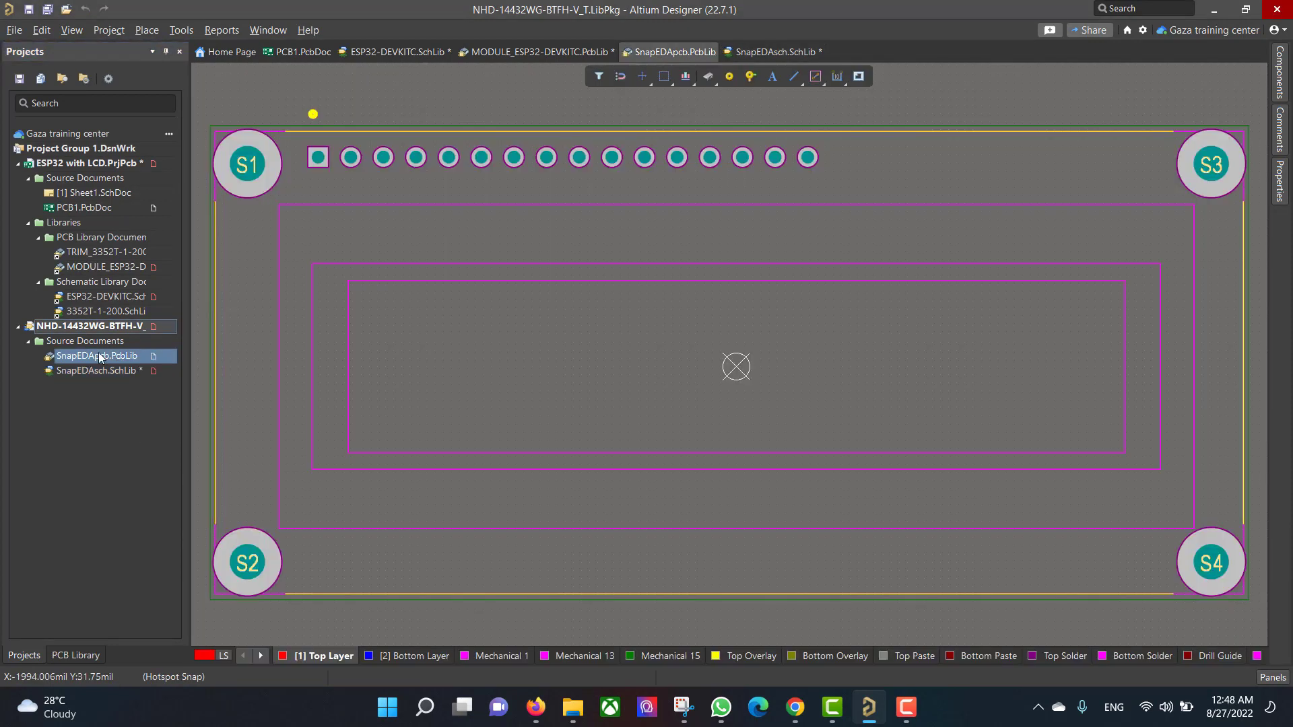
{"action": "left_click_drag", "start_coordinate": [128, 357], "coordinate": [58, 255]}
{"action": "left_click", "coordinate": [83, 370]}
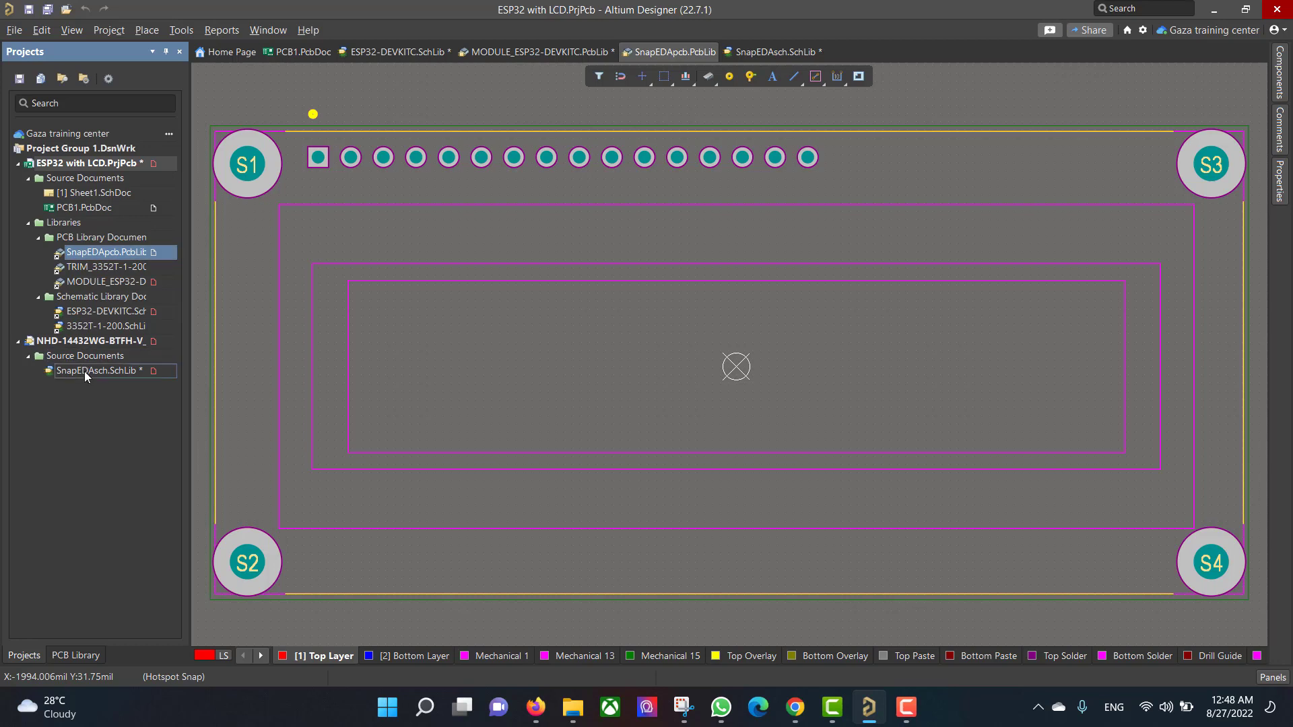
{"action": "left_click_drag", "start_coordinate": [89, 372], "coordinate": [63, 328]}
Close the emptied NHD-14432WG-BTFH-V_T library package without saving its changes.
{"action": "right_click", "coordinate": [66, 355]}
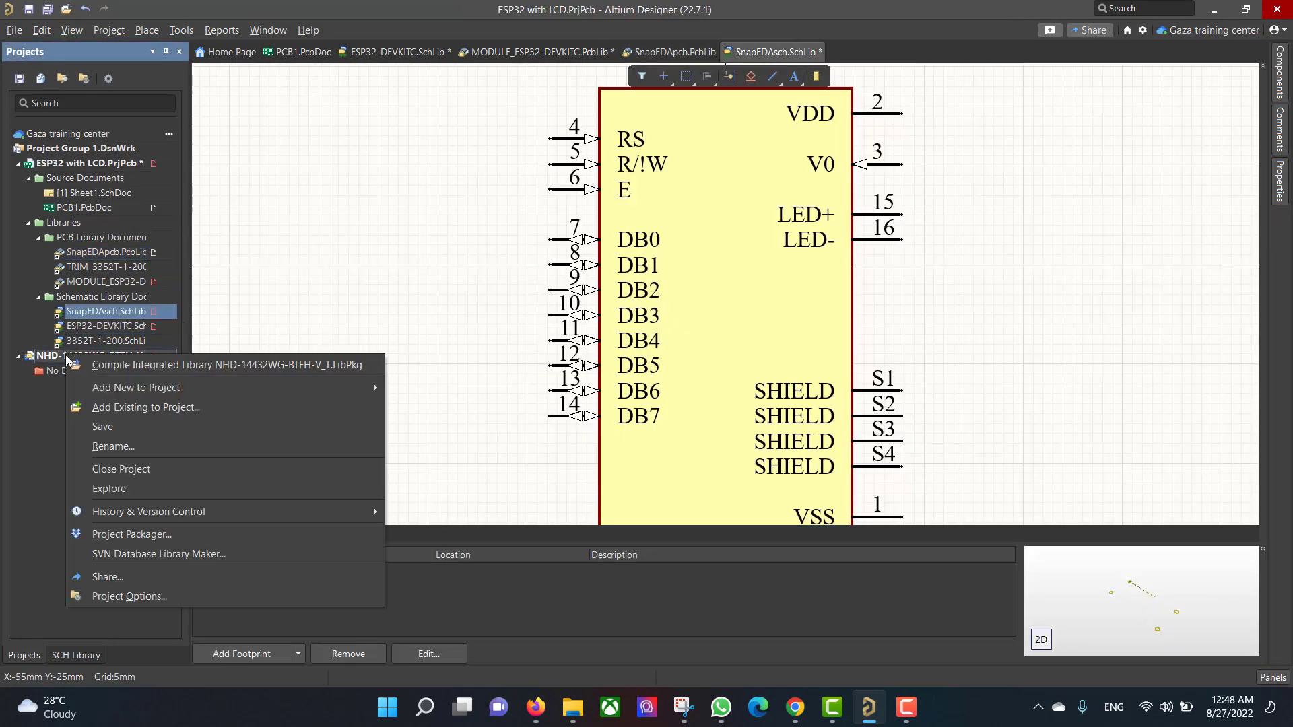
{"action": "left_click", "coordinate": [171, 466]}
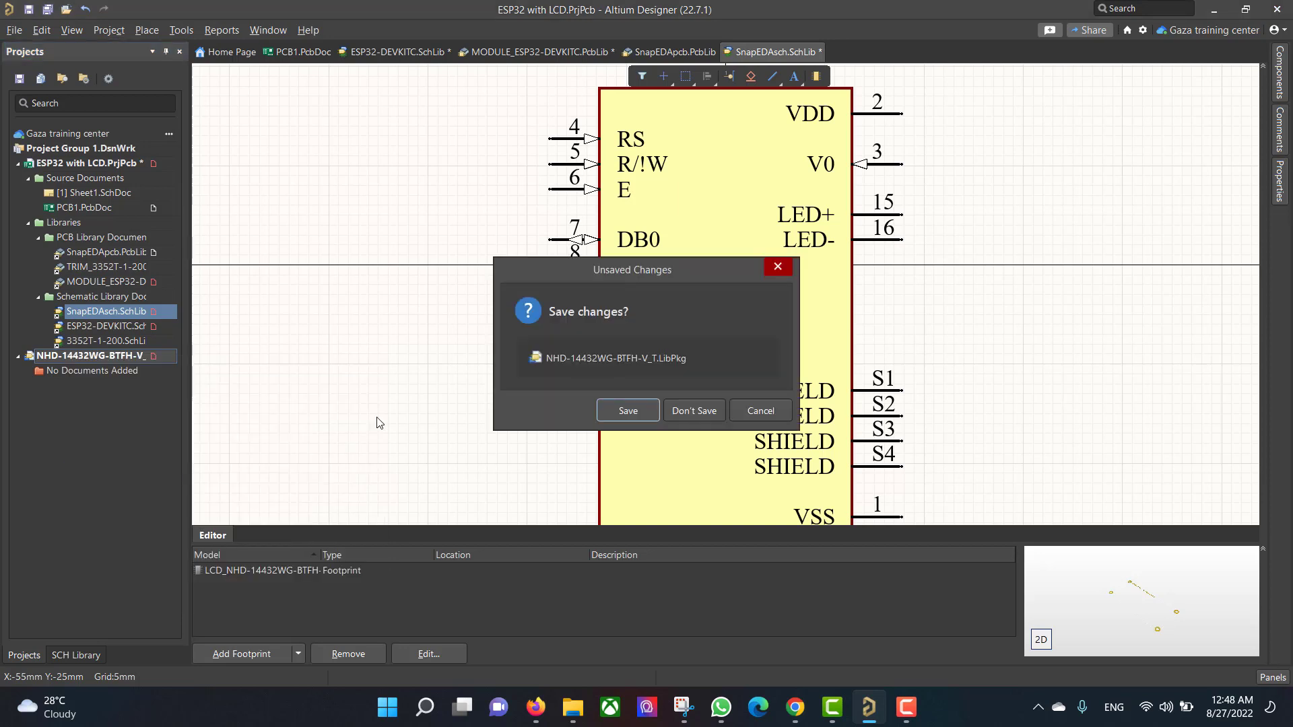
{"action": "left_click", "coordinate": [681, 412]}
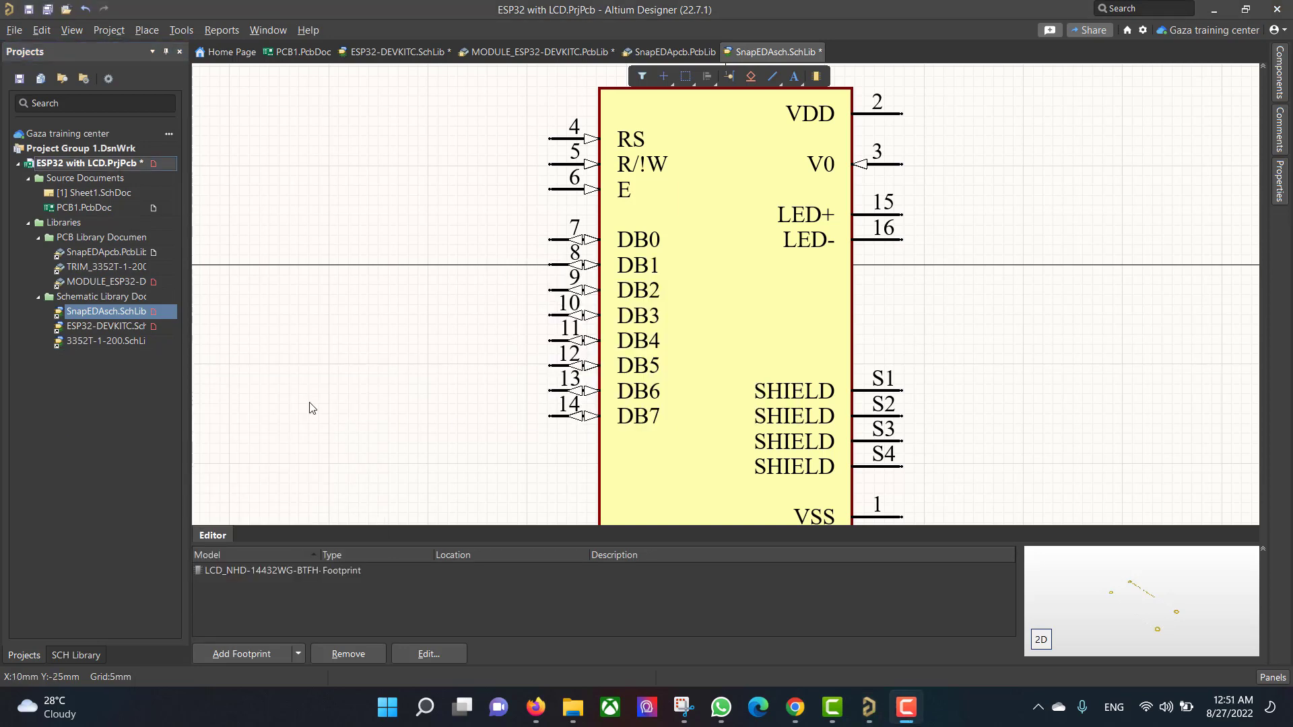
In SnapEDApcb.PcbLib, load the NHD-14432WG-BTFH-V#T STEP model from the lib folder as a 3D body and place it beside the LCD footprint.
{"action": "left_click", "coordinate": [661, 49]}
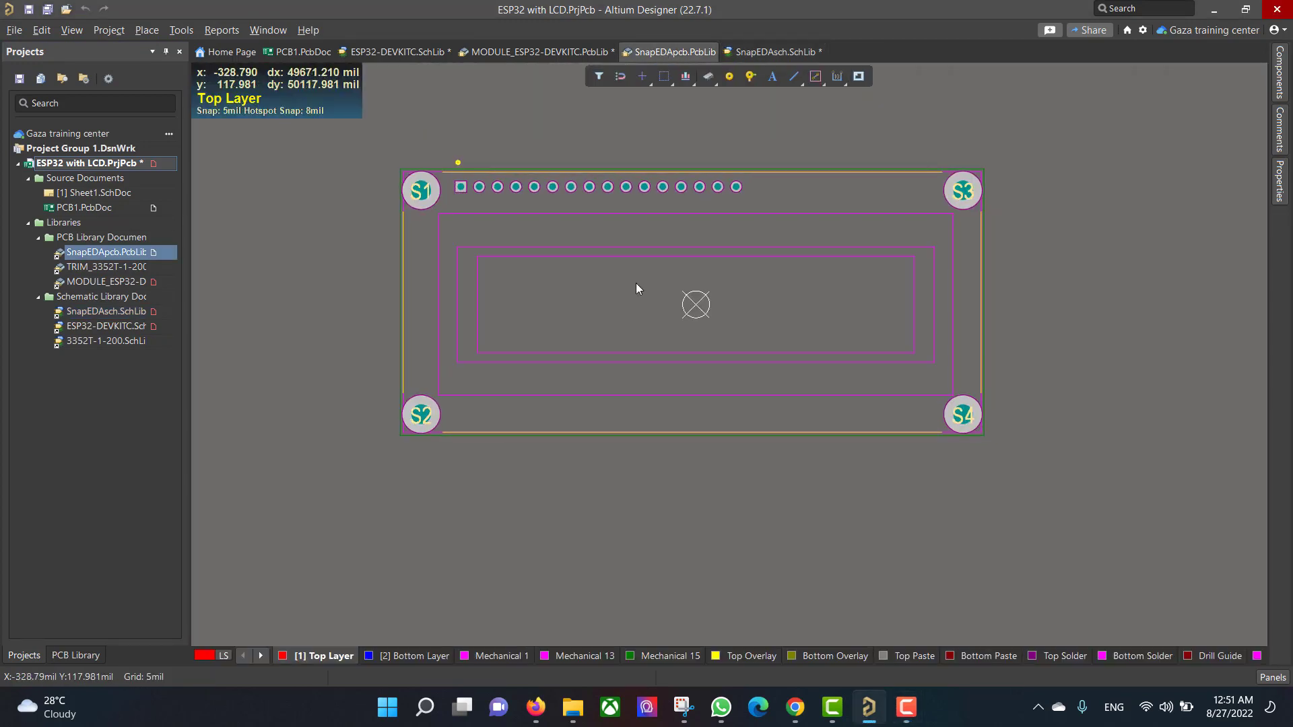
{"action": "scroll", "coordinate": [636, 284], "scroll_direction": "down", "scroll_amount": 1, "text": "ctrl"}
{"action": "left_click", "coordinate": [145, 30]}
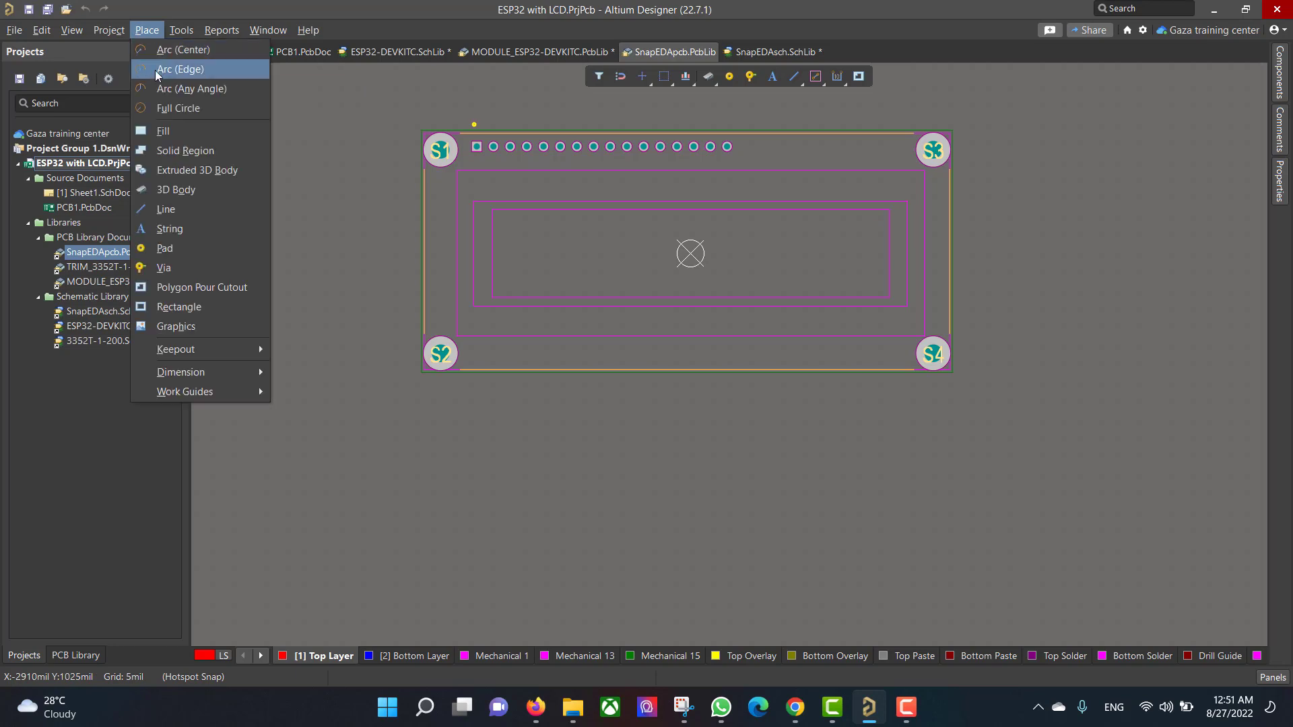
{"action": "left_click", "coordinate": [177, 191]}
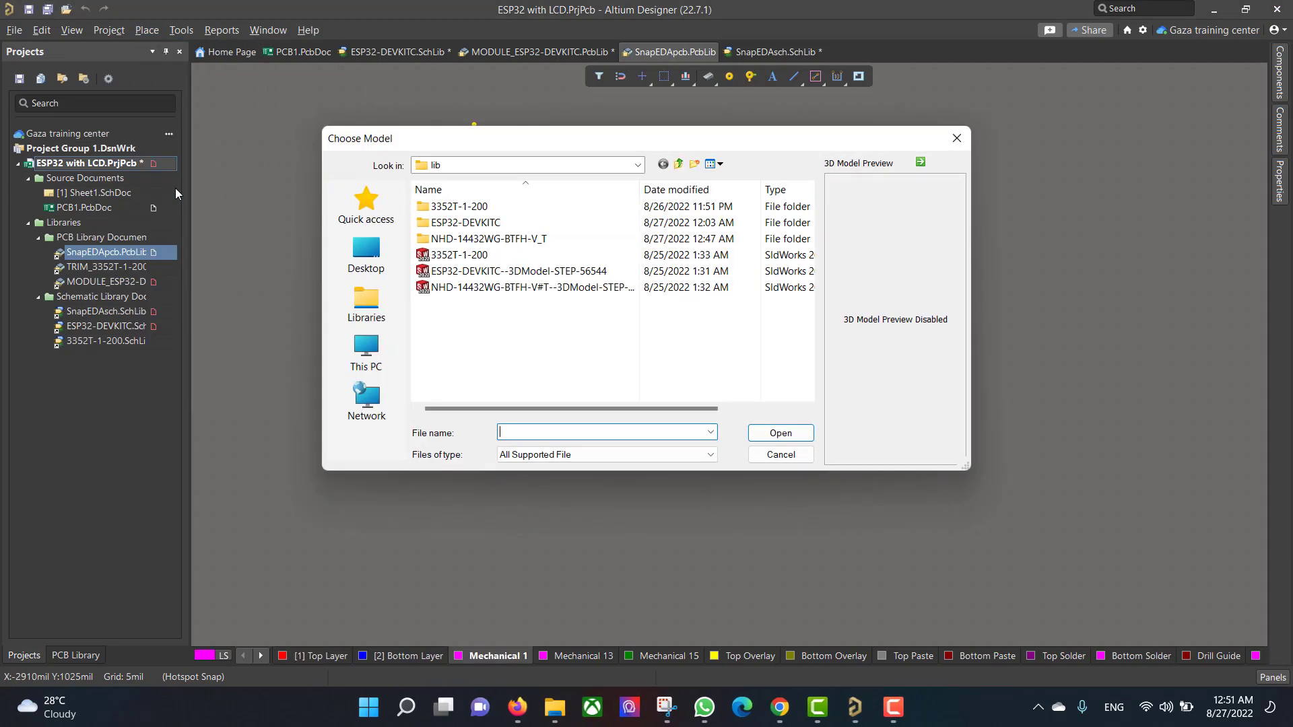
{"action": "left_click", "coordinate": [485, 288]}
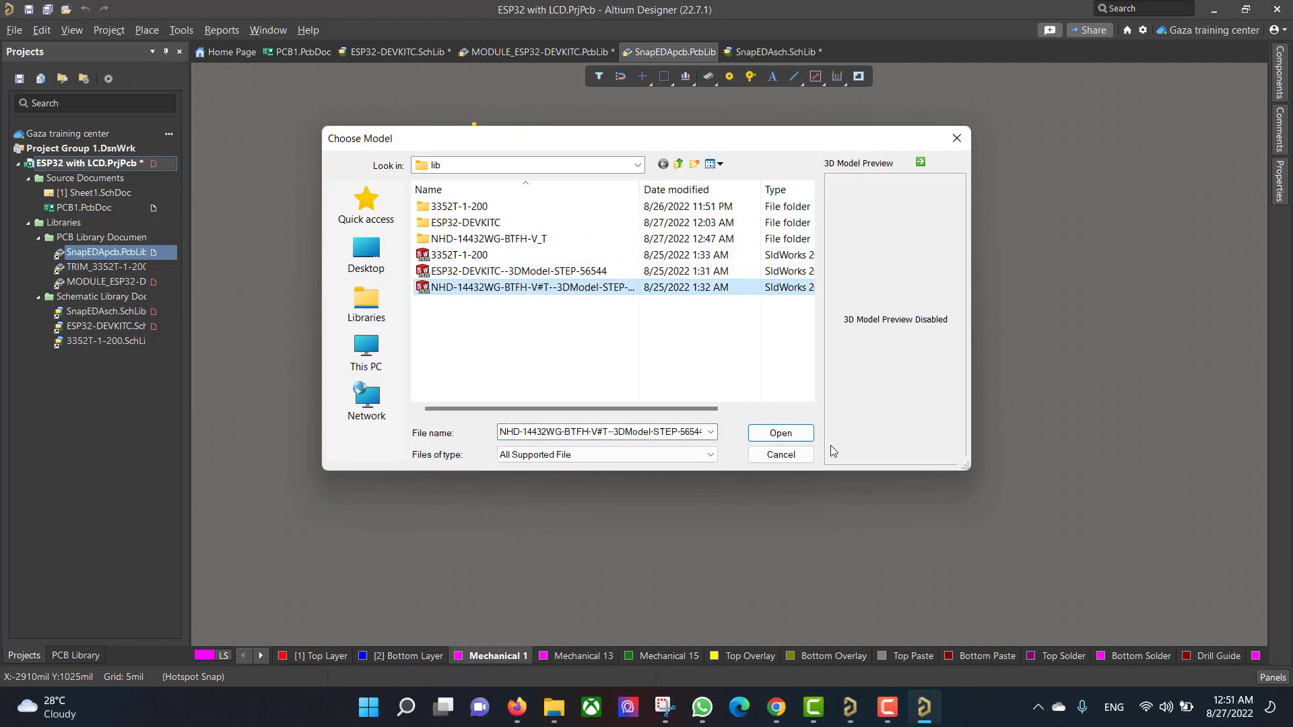
{"action": "left_click", "coordinate": [780, 433]}
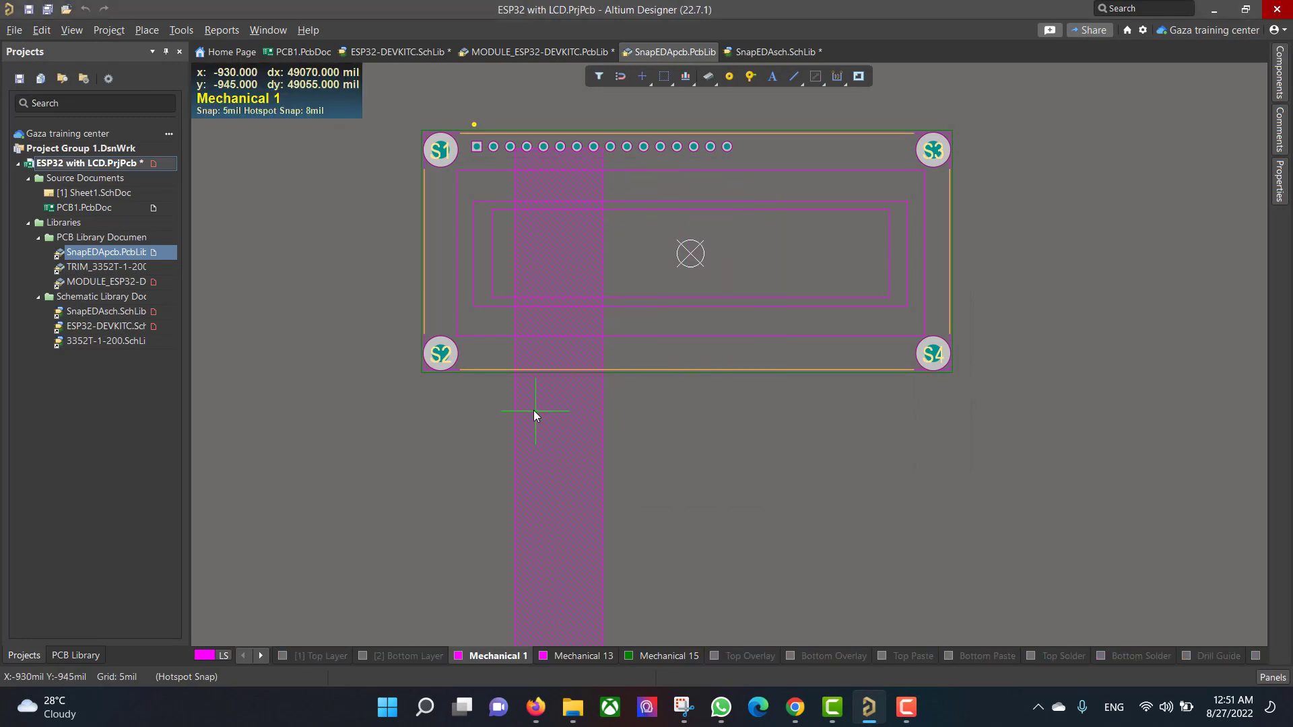
{"action": "left_click", "coordinate": [1060, 349]}
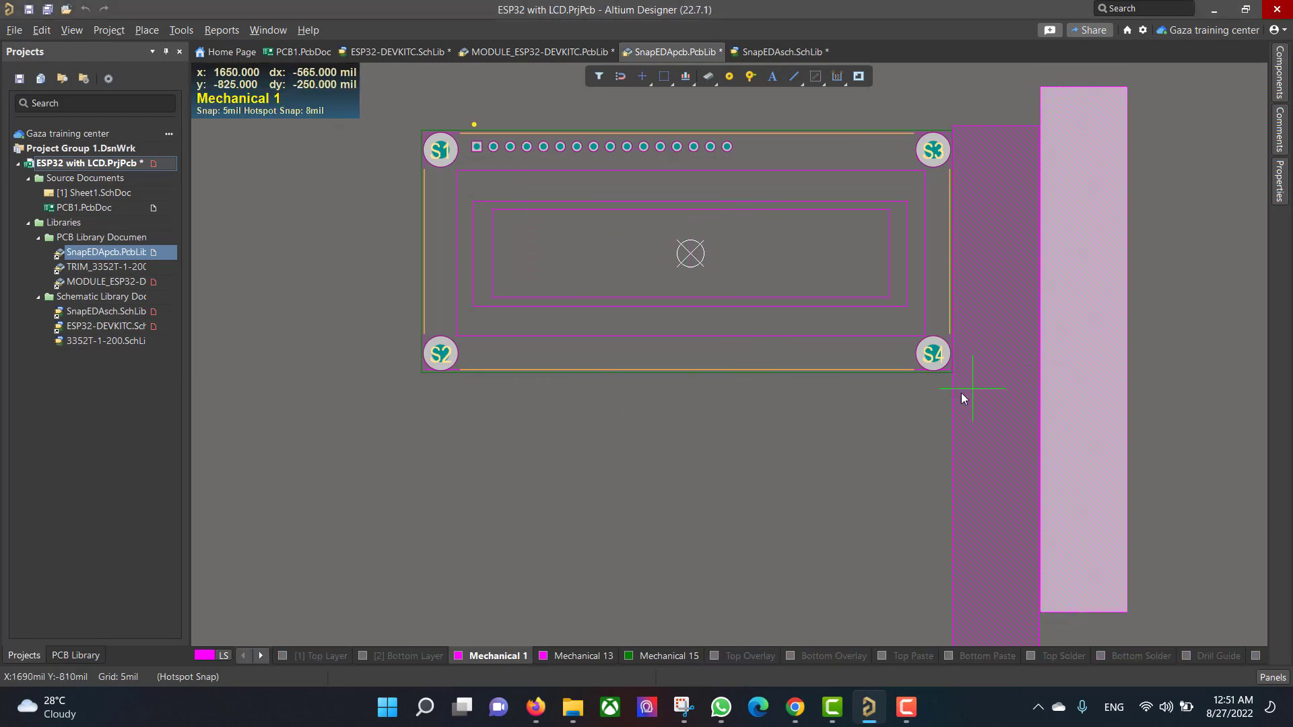
{"action": "key", "text": "Escape"}
In the 3D view, rotate the LCD body about X, Y and Z so it lies flat with the display facing up and the pin row at the upper edge.
{"action": "key", "text": "3"}
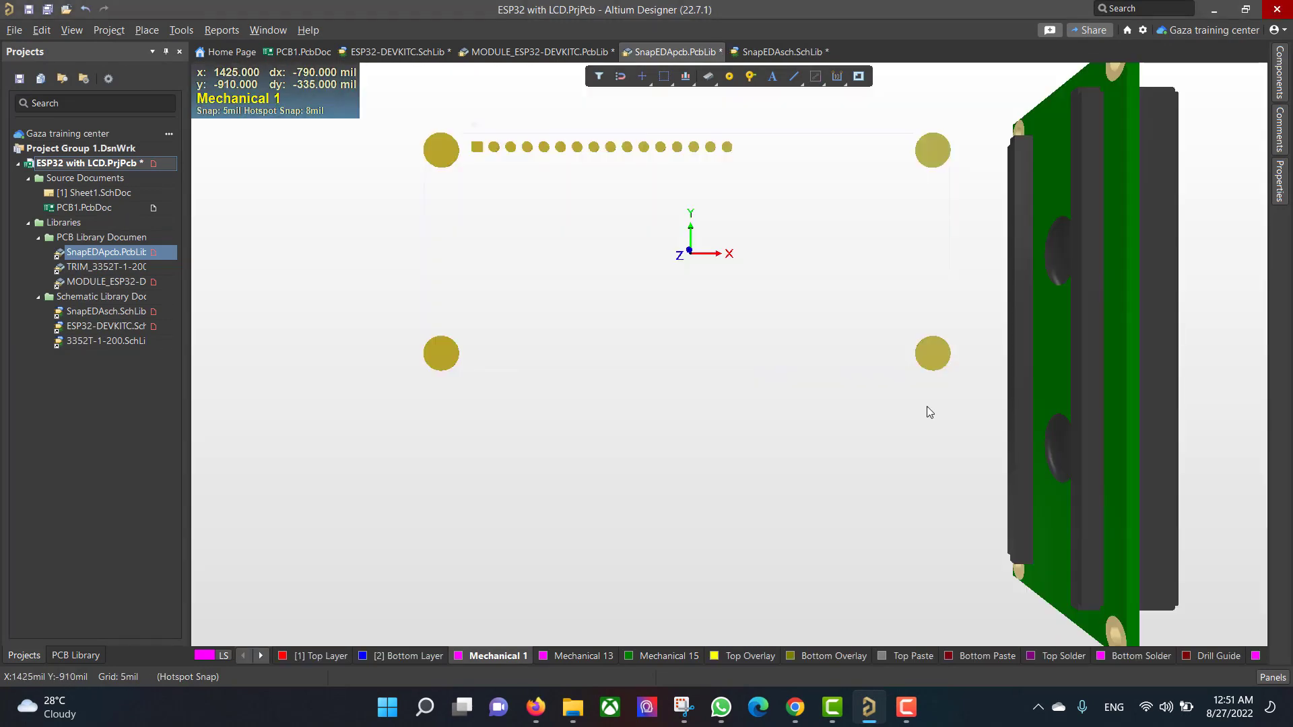
{"action": "right_click_drag", "start_coordinate": [1099, 326], "coordinate": [1076, 350], "text": "shift"}
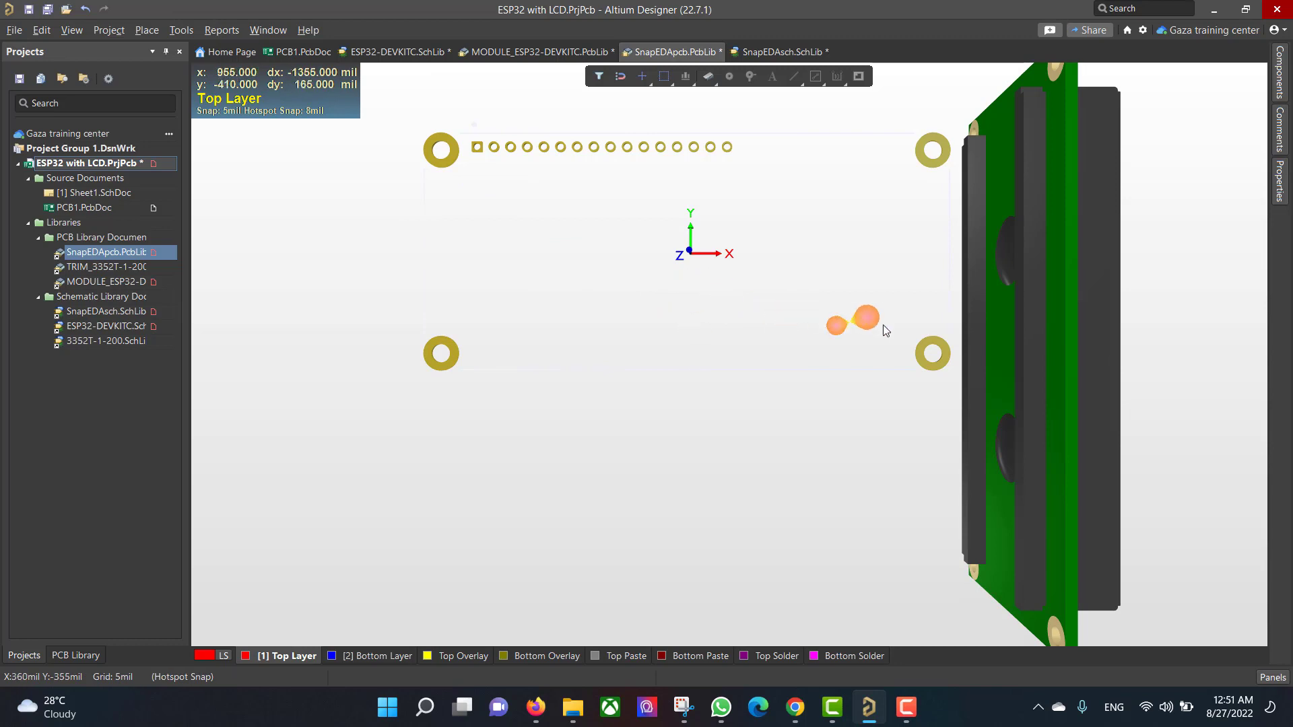
{"action": "left_click", "coordinate": [1279, 180]}
{"action": "left_click", "coordinate": [1011, 270]}
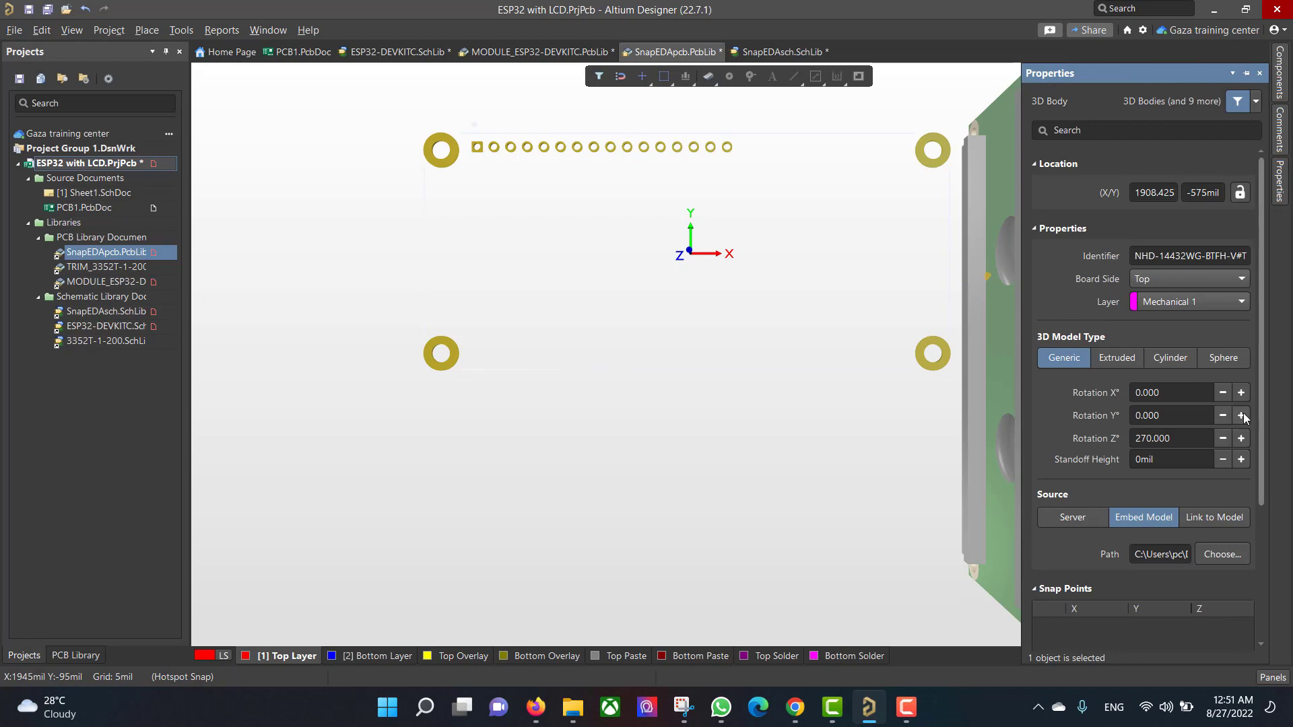
{"action": "left_click", "coordinate": [1242, 416]}
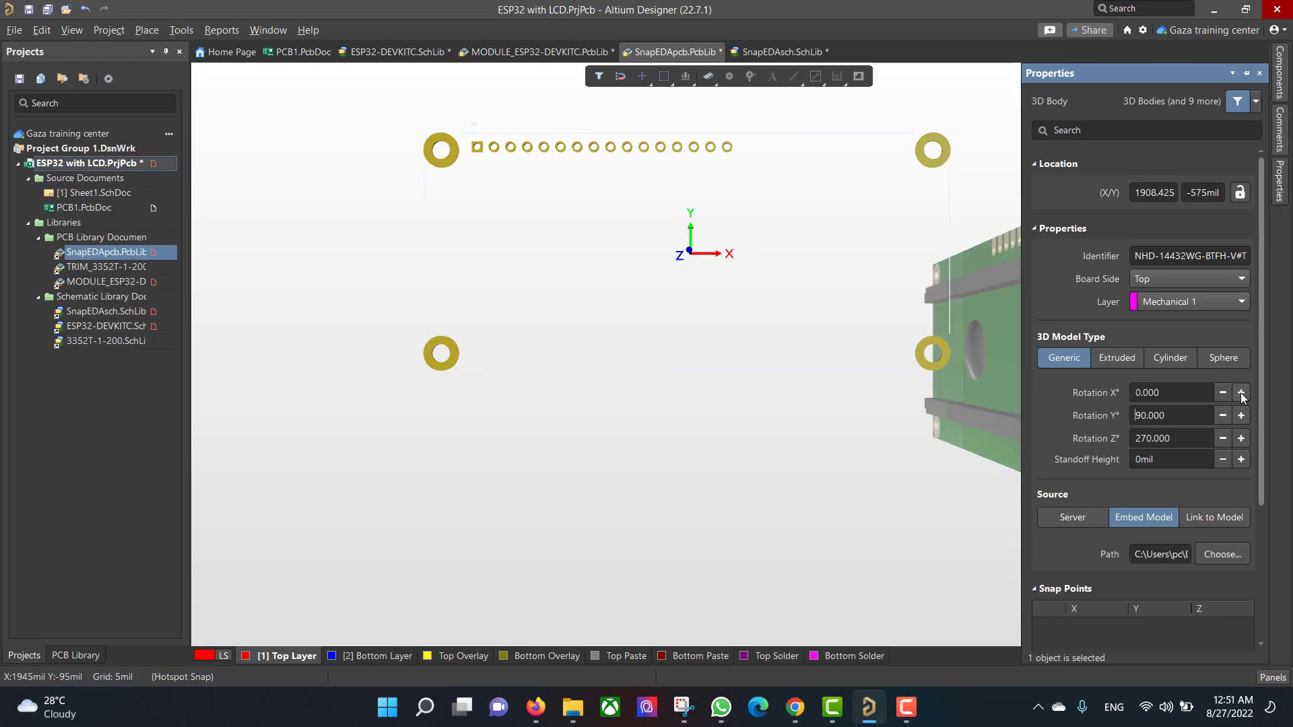
{"action": "left_click", "coordinate": [1241, 392]}
{"action": "left_click", "coordinate": [1241, 393]}
{"action": "left_click", "coordinate": [1241, 438]}
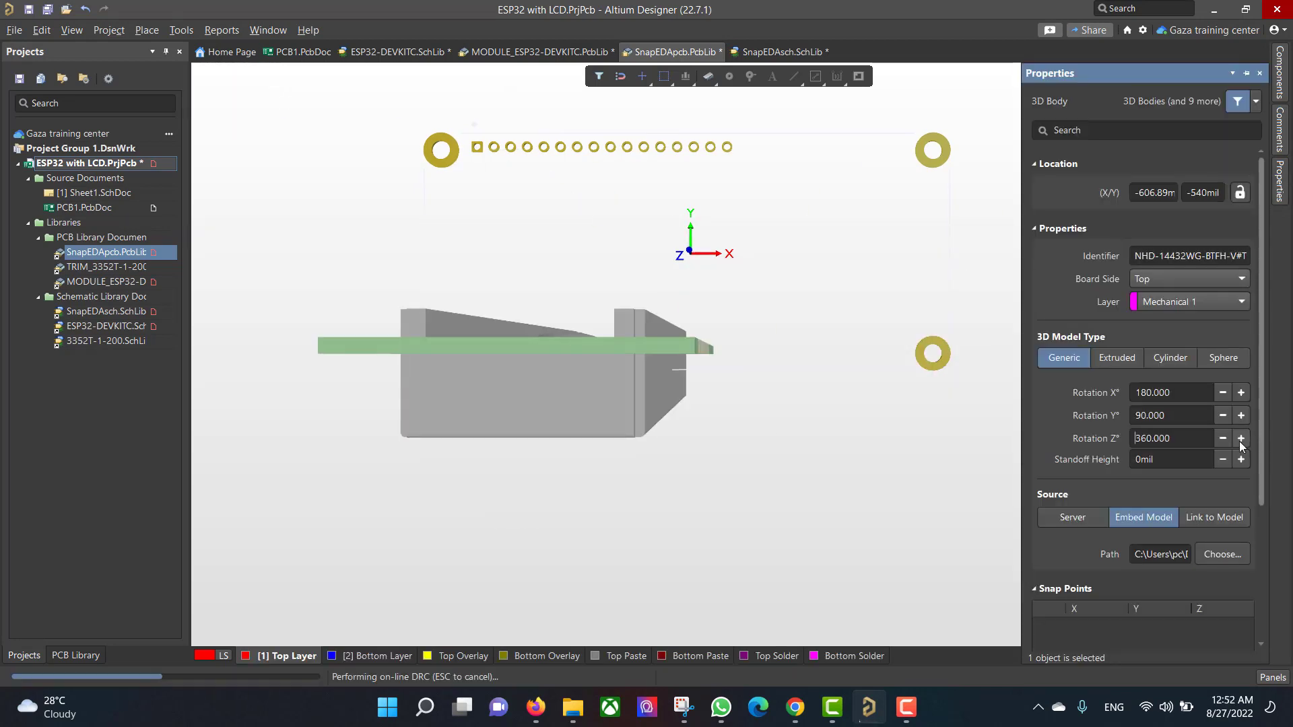
{"action": "left_click", "coordinate": [1241, 439]}
{"action": "left_click", "coordinate": [1242, 393]}
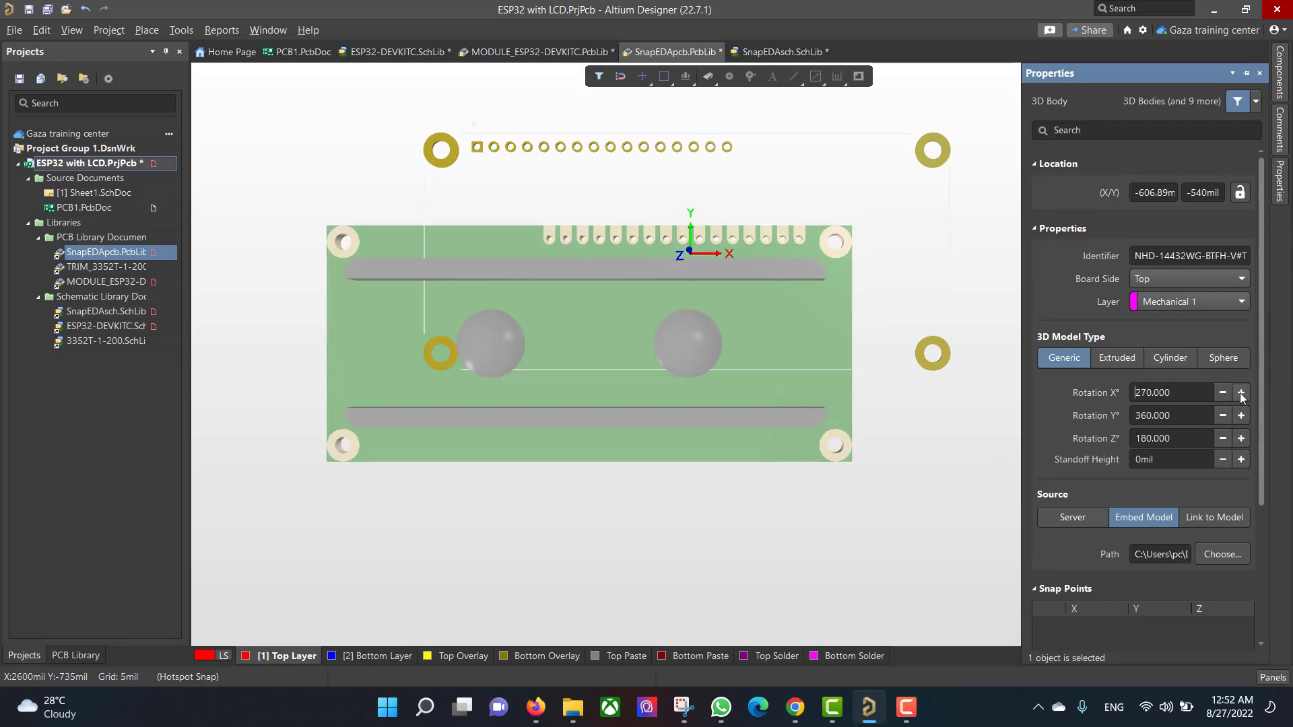
{"action": "left_click", "coordinate": [1241, 416]}
{"action": "left_click", "coordinate": [1241, 415]}
{"action": "left_click", "coordinate": [1241, 438]}
{"action": "left_click", "coordinate": [1242, 438]}
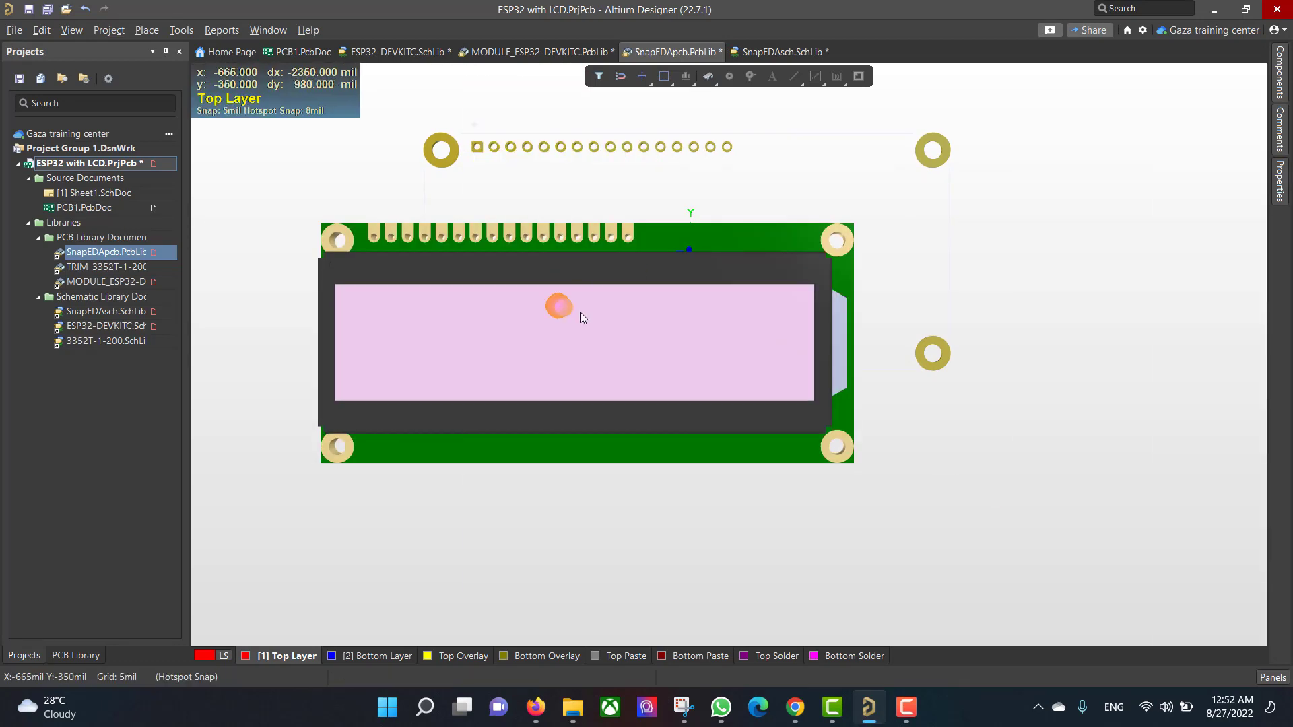
Move the LCD 3D body onto the footprint so its mounting holes and pin row line up with the pads.
{"action": "left_click_drag", "start_coordinate": [584, 312], "coordinate": [687, 253]}
{"action": "left_click", "coordinate": [657, 470]}
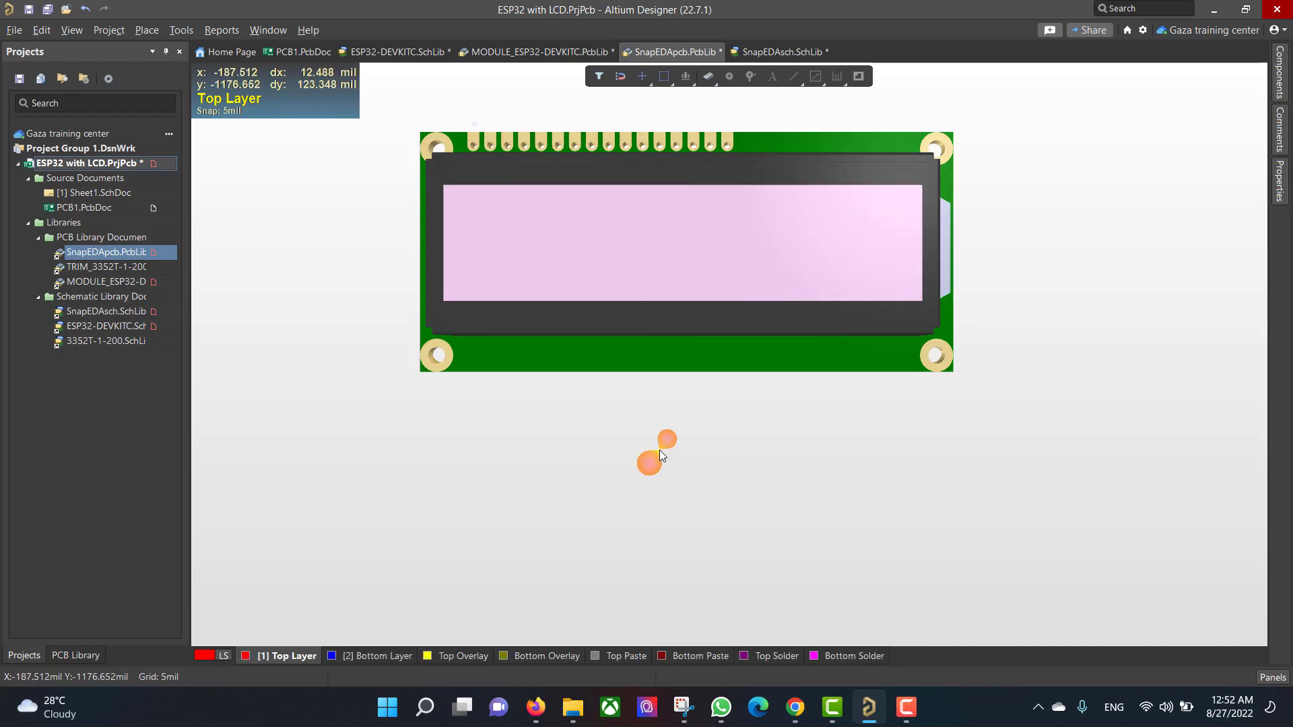
{"action": "key", "text": "v"}
{"action": "key", "text": "b"}
{"action": "key", "text": "v"}
{"action": "key", "text": "b"}
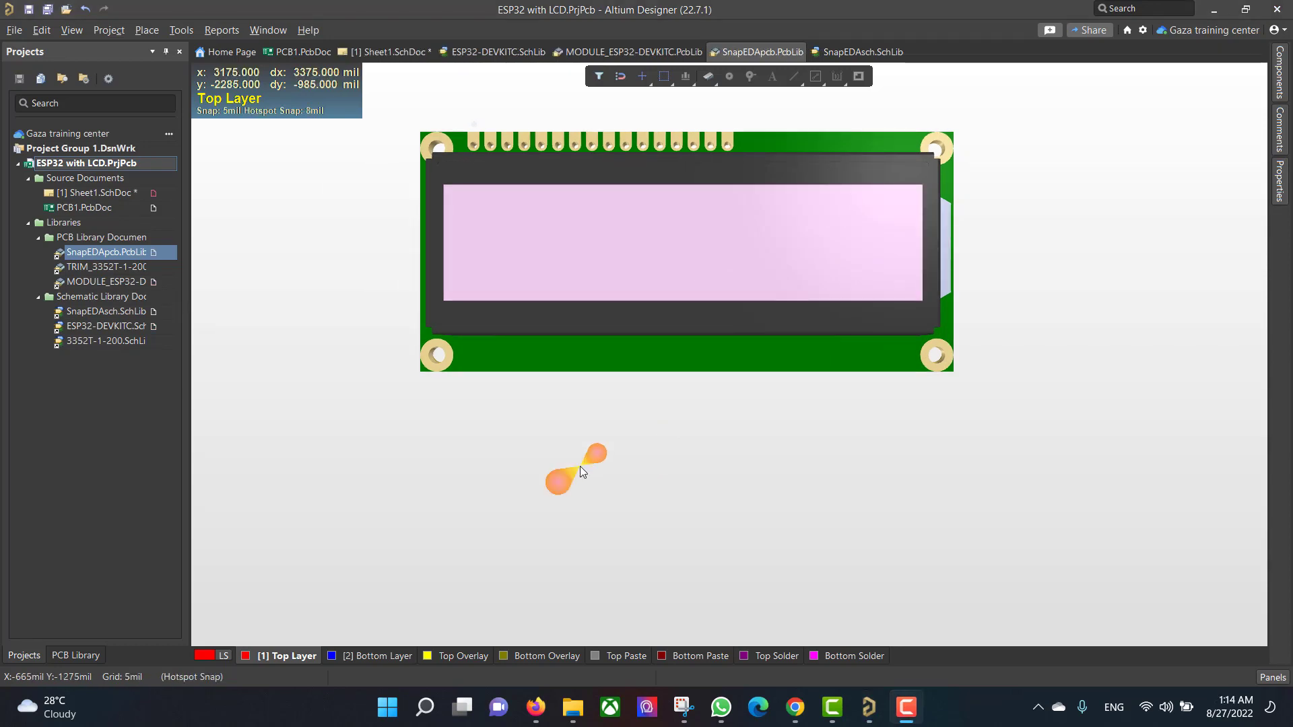
Open Sheet1.SchDoc and place the ESP32-DEVKITC component from ESP32-DEVKITC.SchLib in the upper-left area of the sheet.
{"action": "double_click", "coordinate": [93, 193]}
{"action": "mouse_move", "coordinate": [1281, 69]}
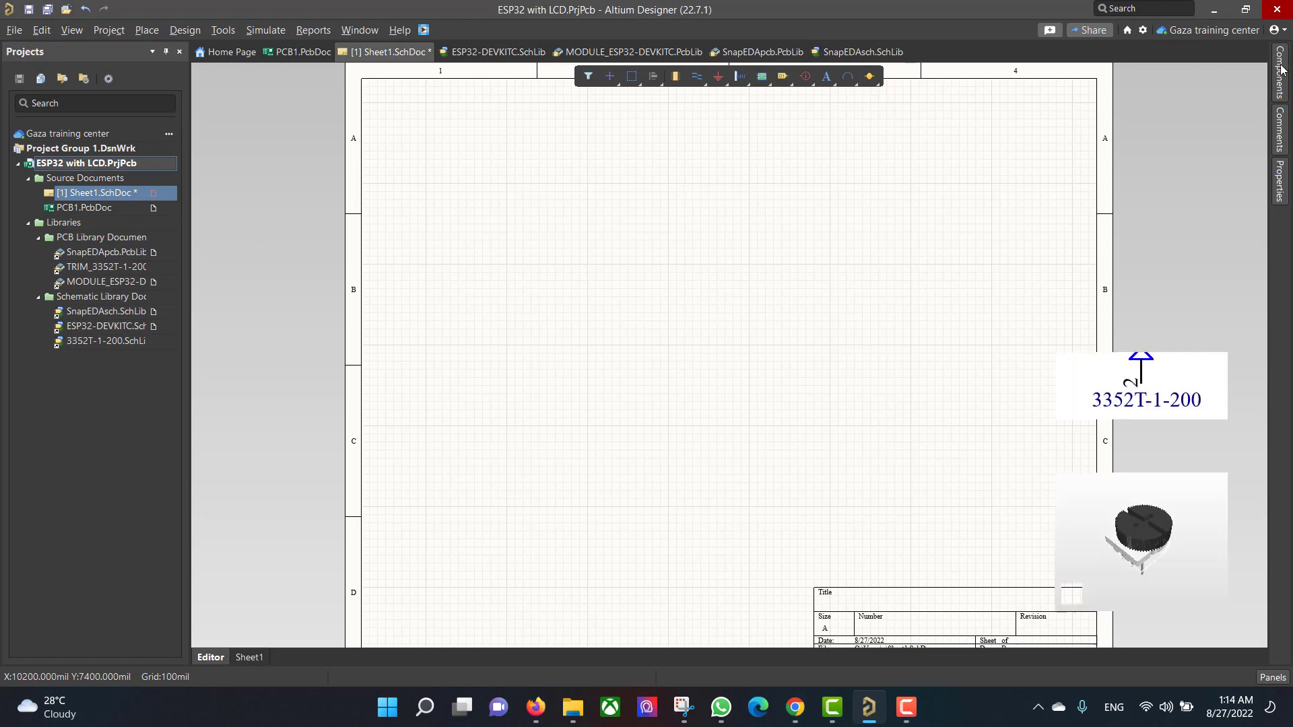
{"action": "left_click", "coordinate": [1172, 102]}
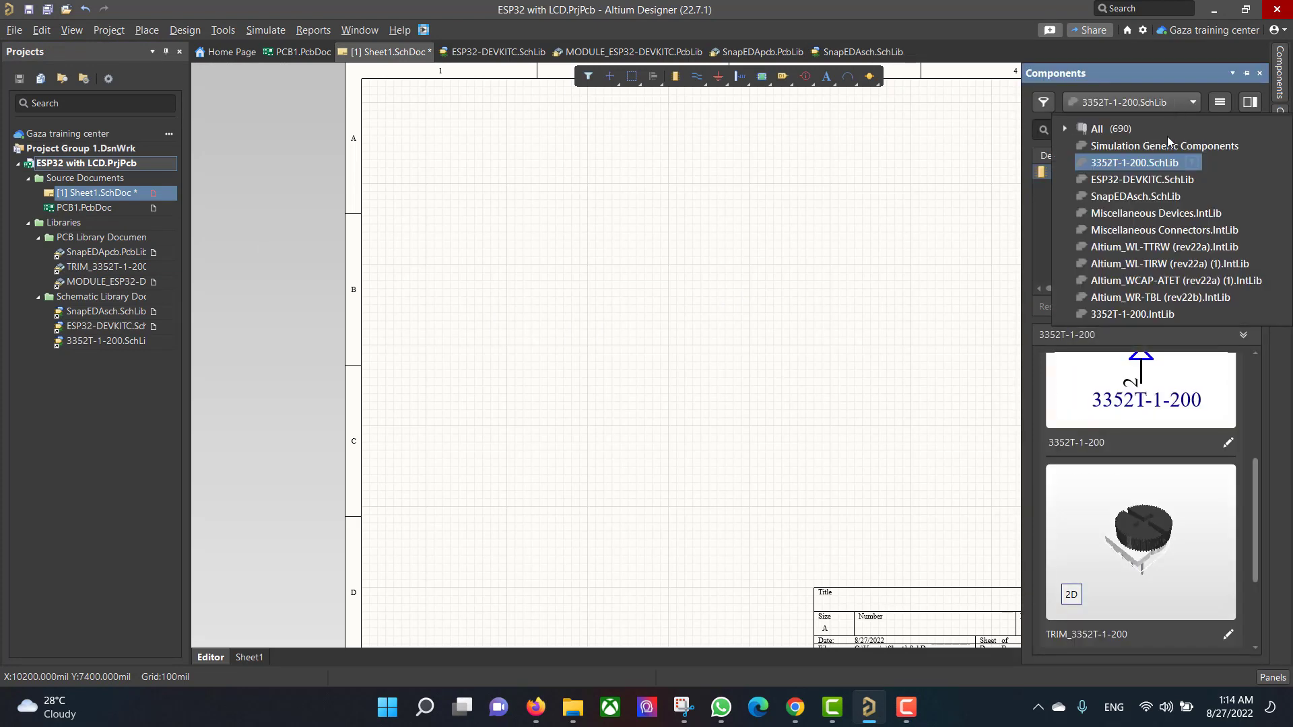
{"action": "left_click", "coordinate": [1139, 180]}
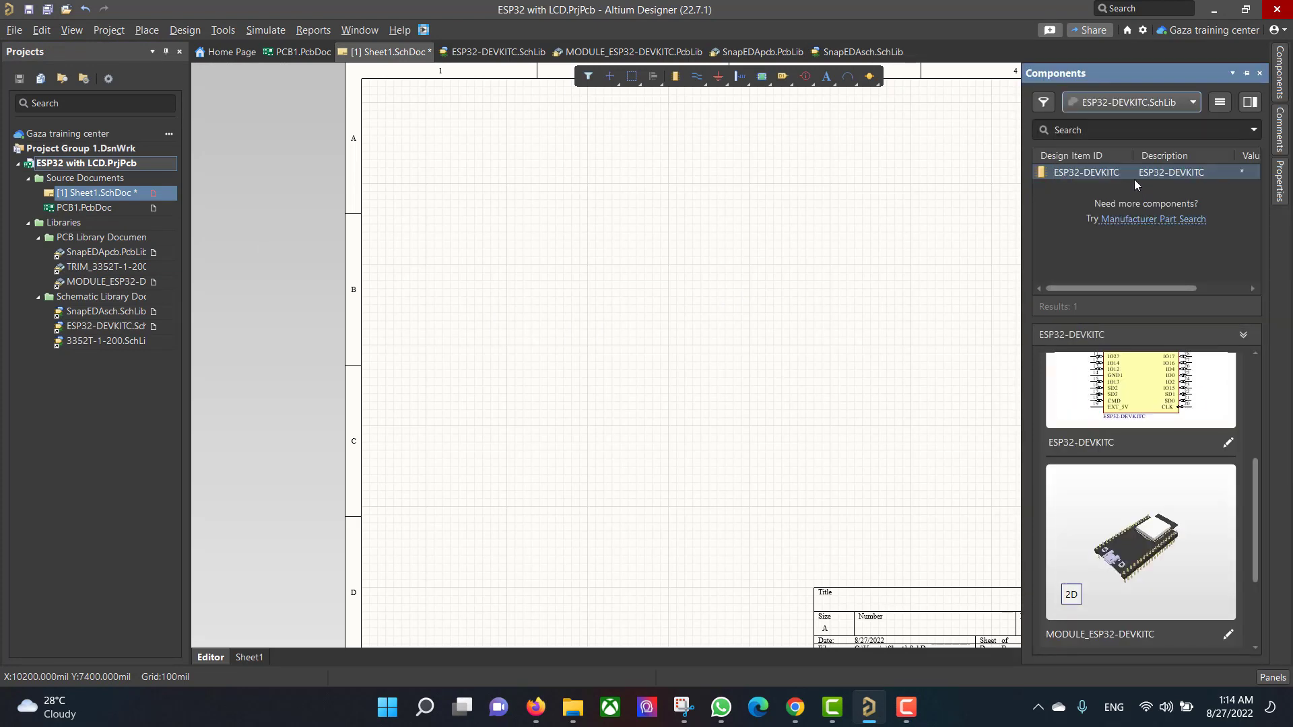
{"action": "left_click_drag", "start_coordinate": [1136, 170], "coordinate": [502, 232]}
{"action": "left_click", "coordinate": [711, 286]}
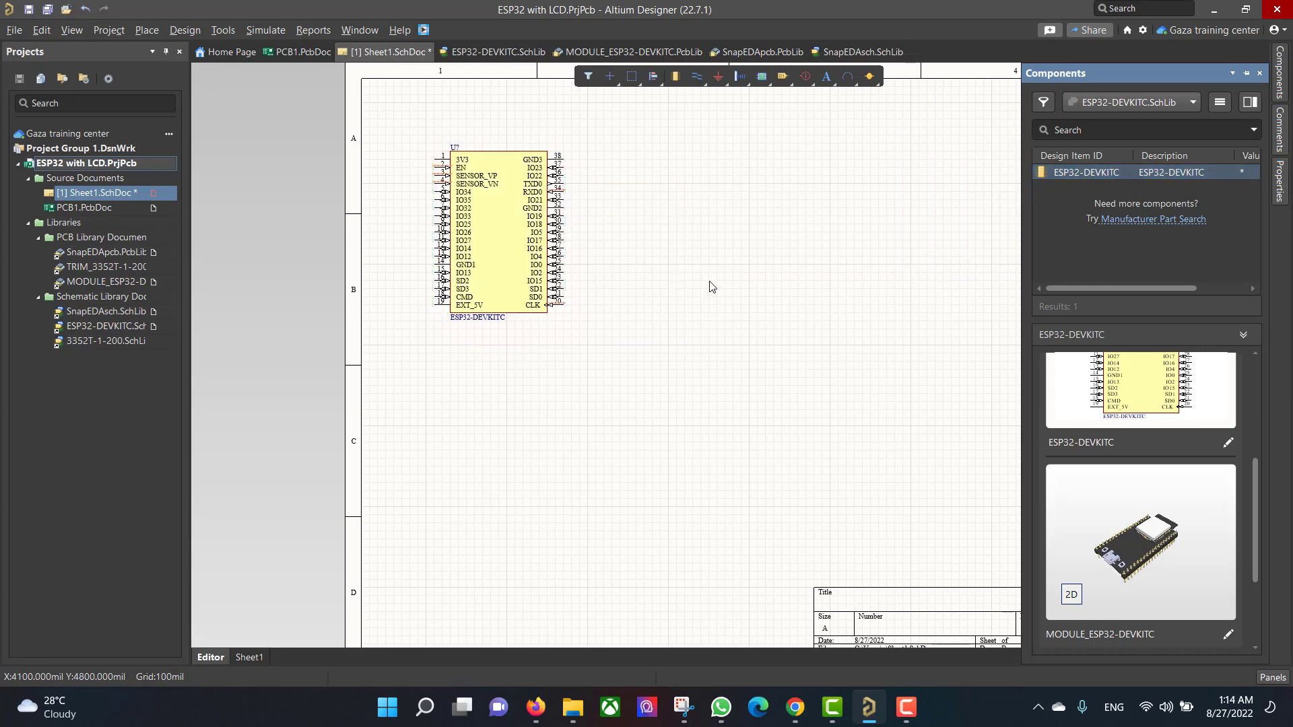
Place the NHD-14432WG-BTFH-V#T LCD from SnapEDAsch.SchLib on the schematic, beside the ESP32-DEVKITC and facing its IO pins.
{"action": "mouse_move", "coordinate": [1278, 83]}
{"action": "left_click", "coordinate": [1173, 101]}
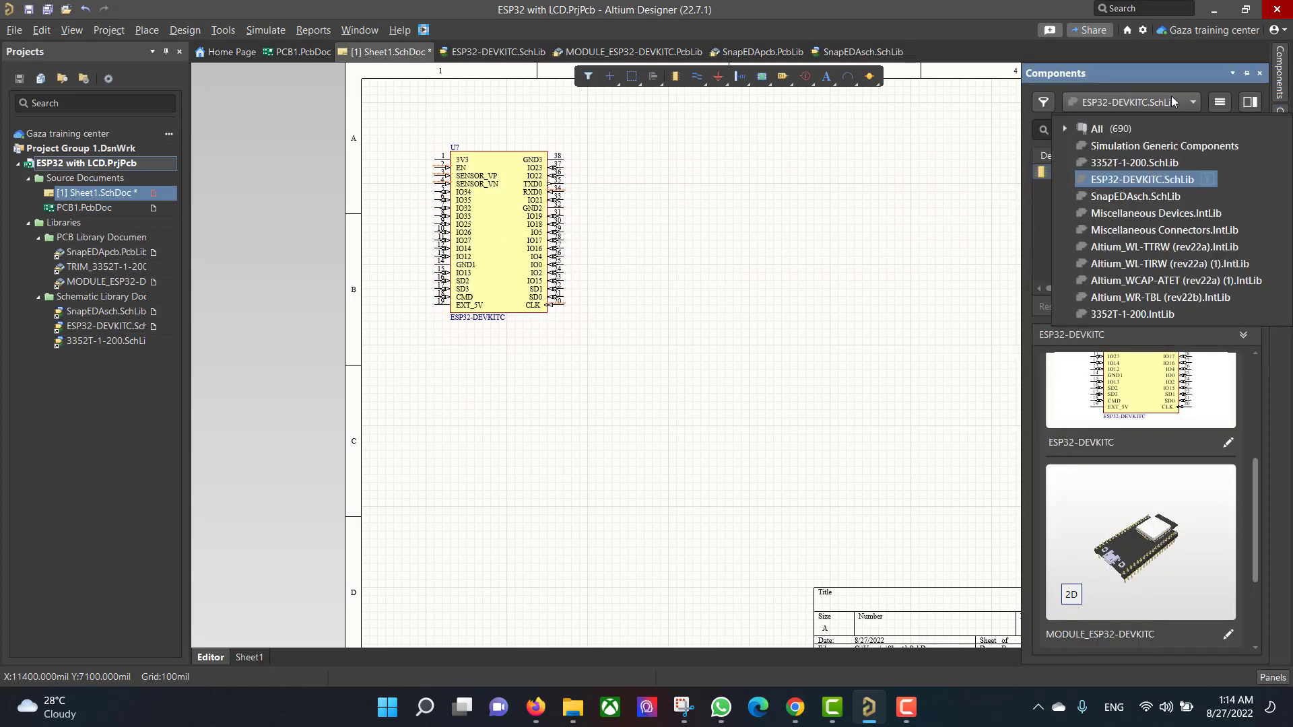
{"action": "left_click", "coordinate": [1145, 203]}
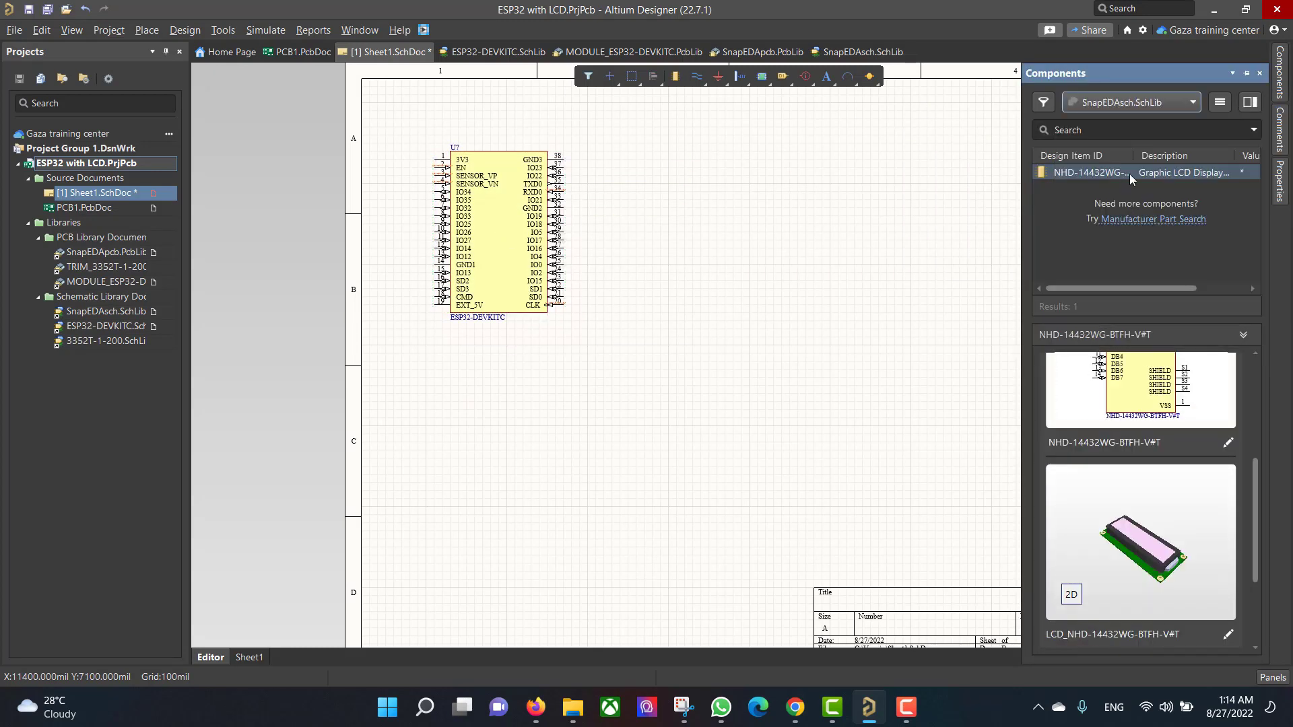
{"action": "left_click_drag", "start_coordinate": [1131, 175], "coordinate": [718, 216]}
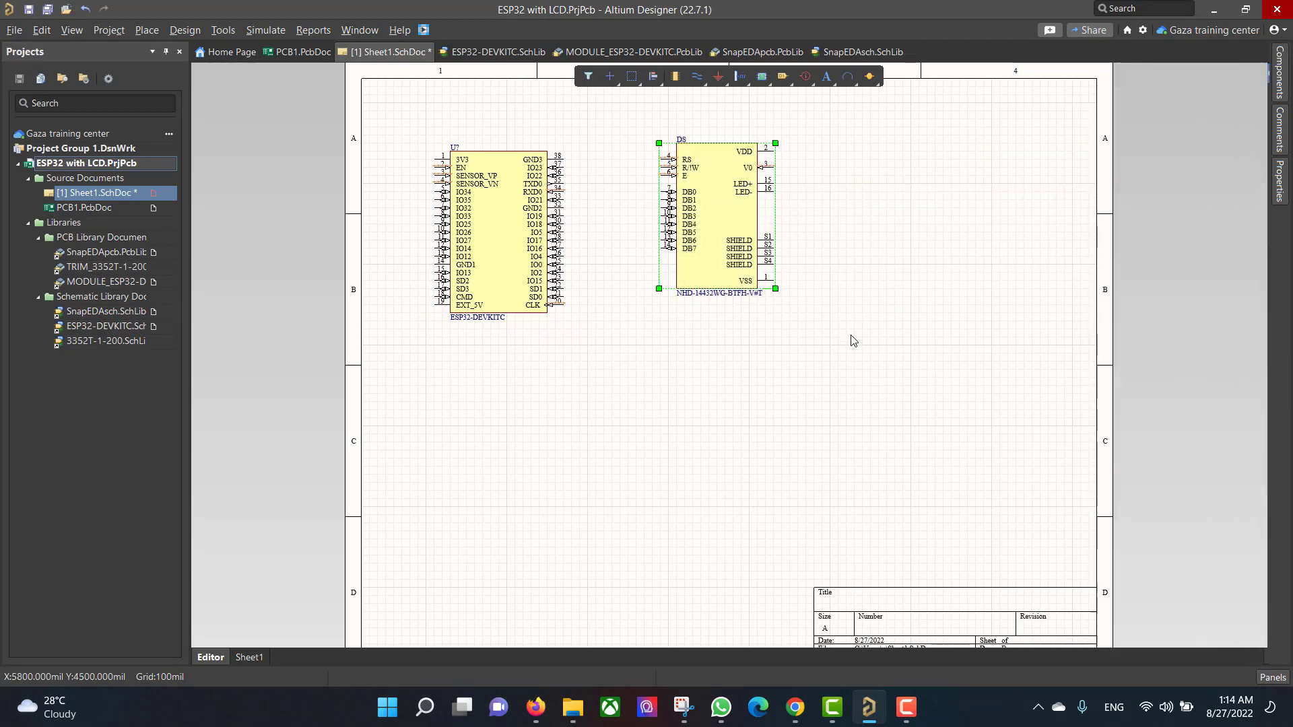
Place the 3352T-1-200 trimmer from 3352T-1-200.SchLib below and between the ESP32 and LCD symbols.
{"action": "mouse_move", "coordinate": [1280, 81]}
{"action": "left_click", "coordinate": [1170, 103]}
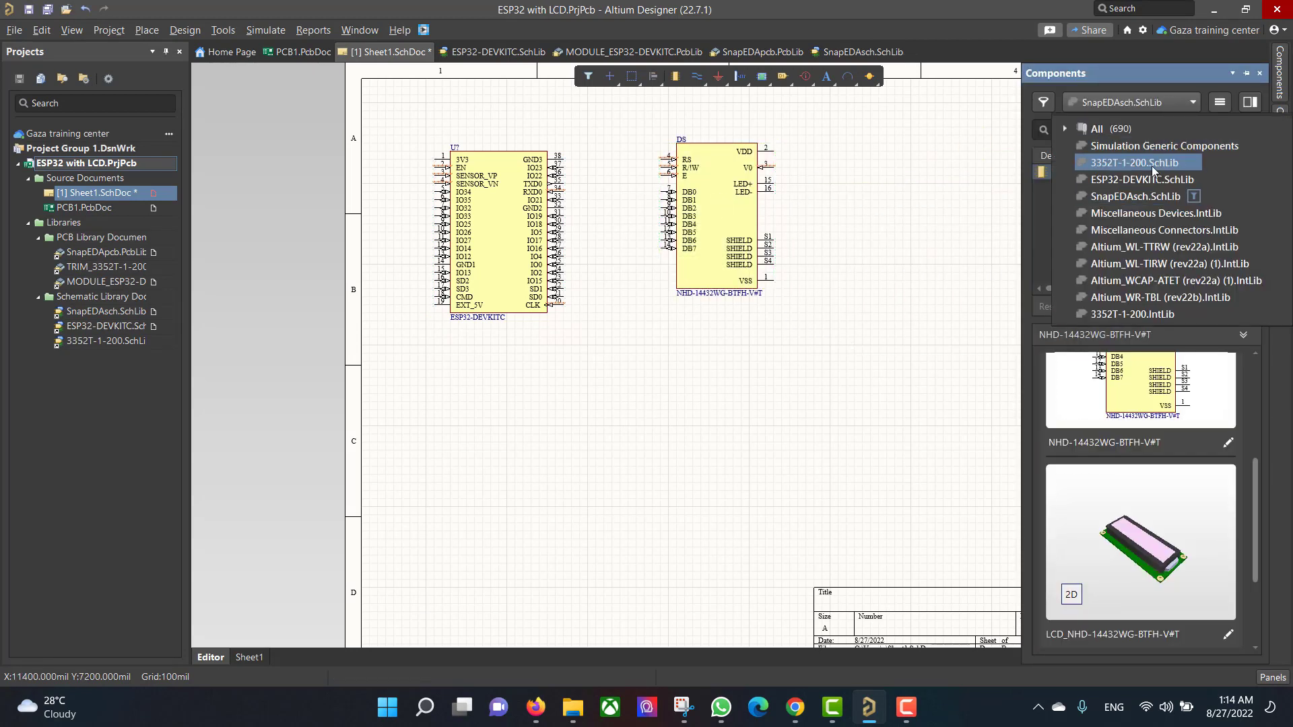
{"action": "left_click", "coordinate": [1145, 164]}
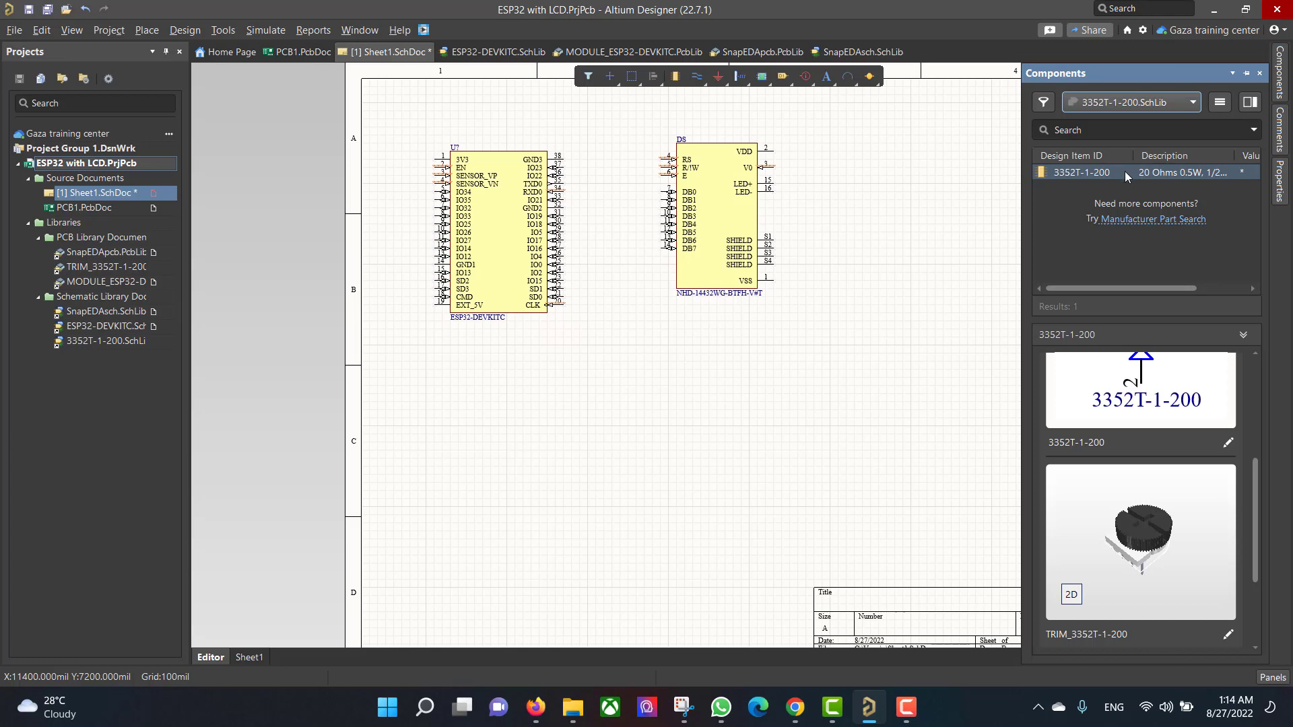
{"action": "left_click_drag", "start_coordinate": [1126, 176], "coordinate": [596, 375]}
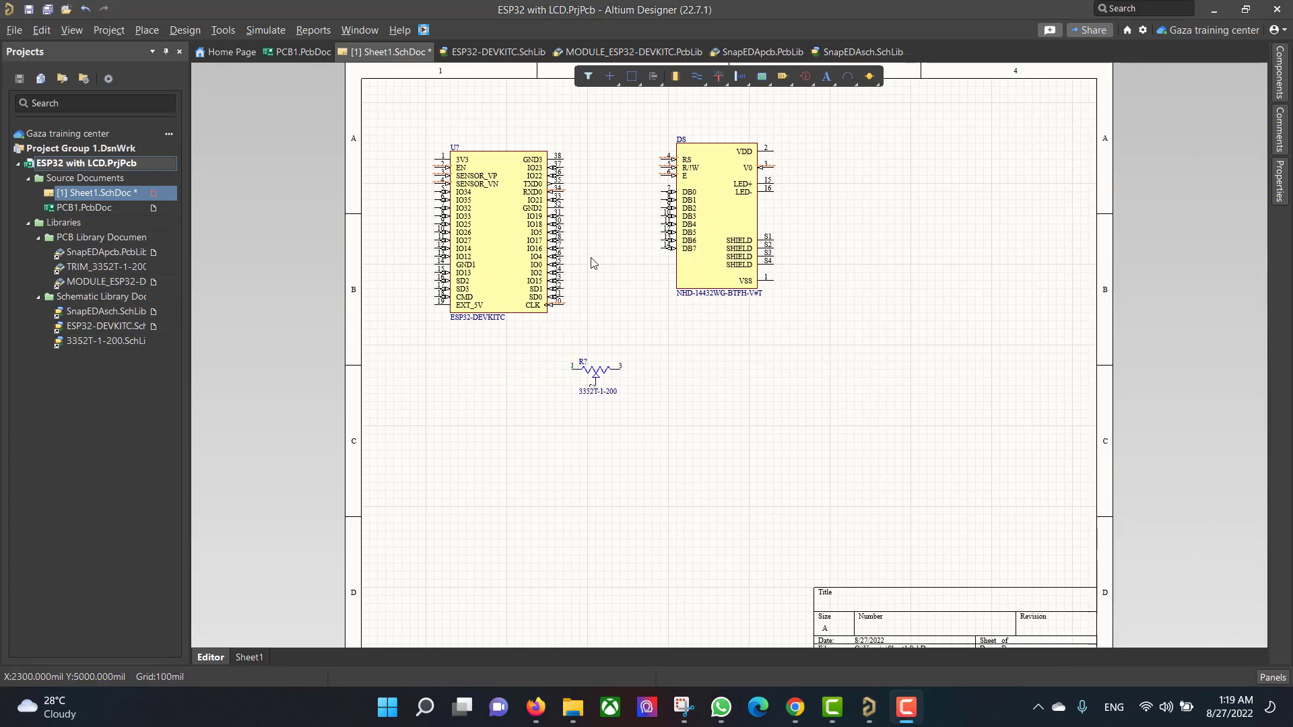
Place a VCC power port on pin 3 of the trimmer and a GND power port on its pin 1.
{"action": "left_click", "coordinate": [720, 78]}
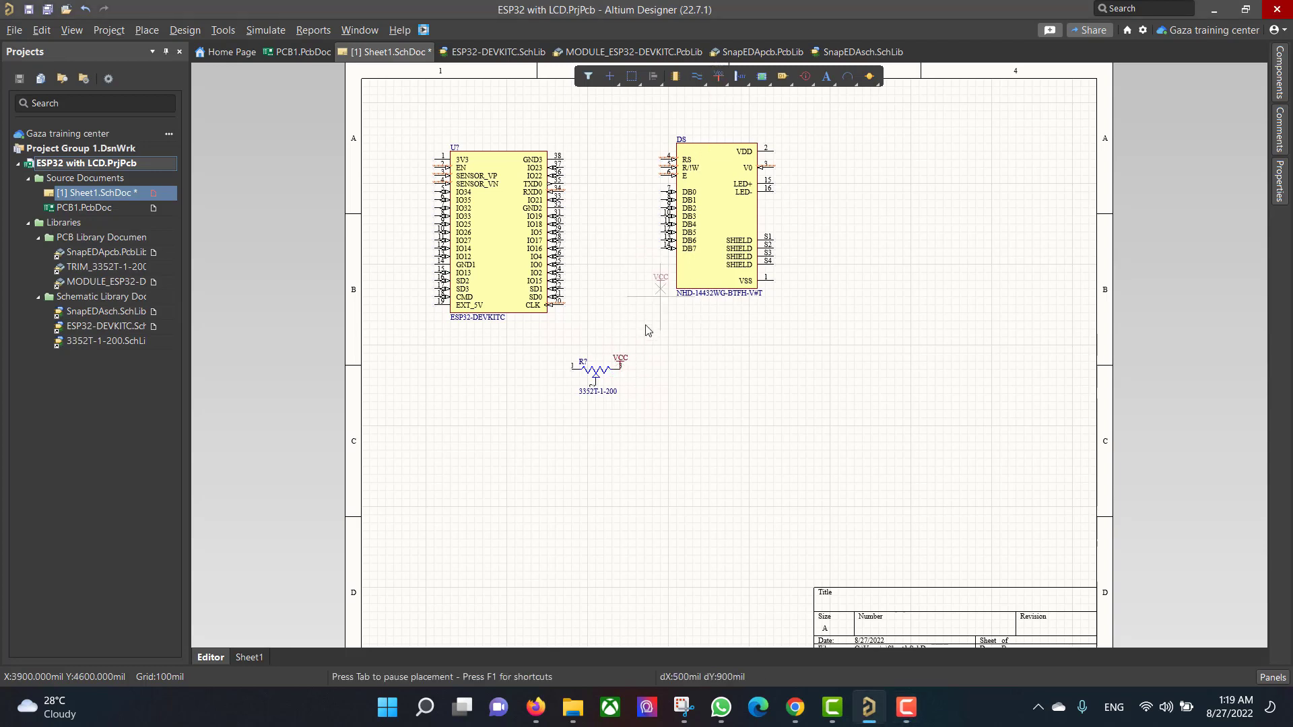
{"action": "left_click", "coordinate": [724, 83]}
{"action": "left_click", "coordinate": [731, 104]}
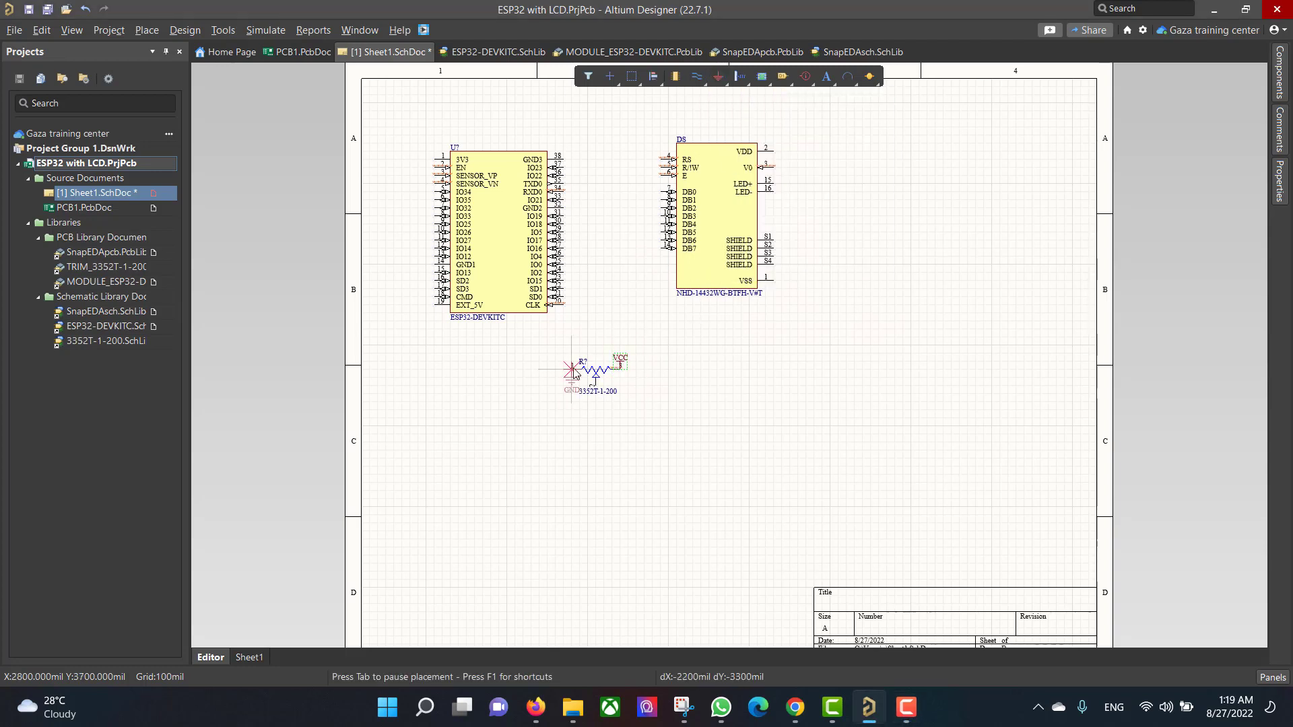
{"action": "left_click", "coordinate": [579, 370]}
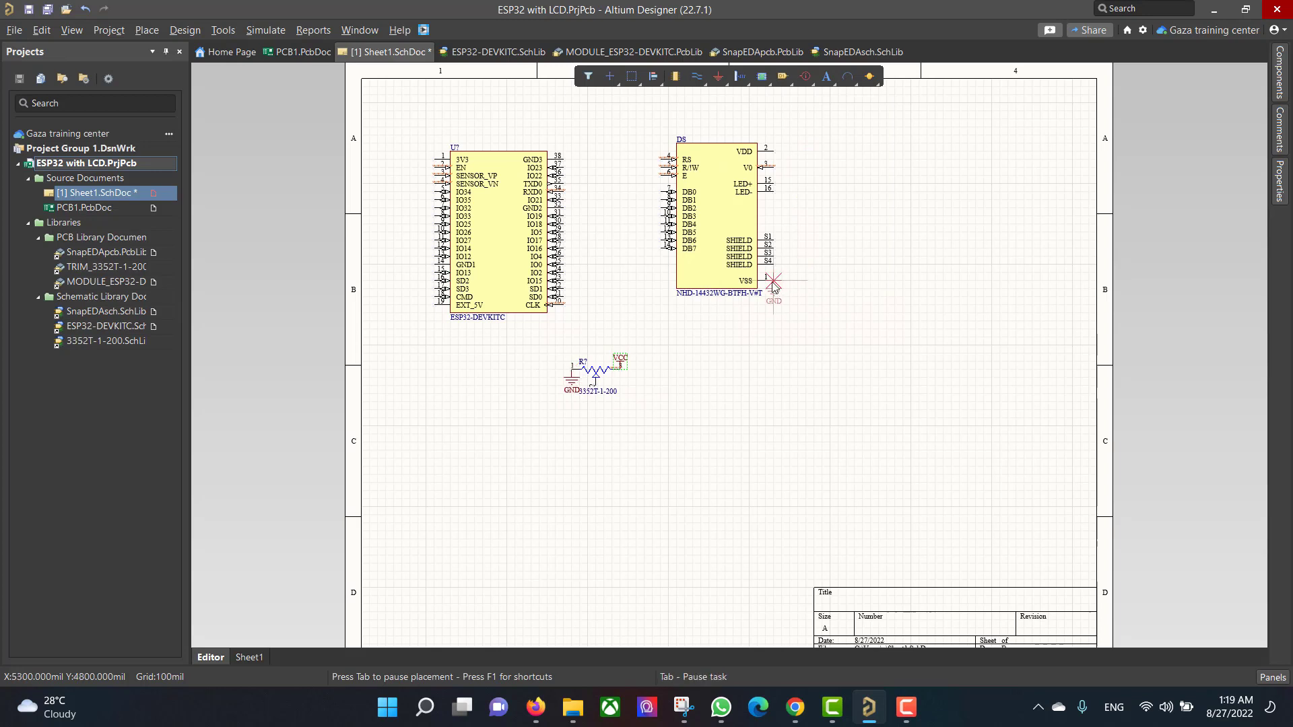
Place GND ports on the LCD's VSS pin and beside the ESP32's GND3 pin, and wire GND3 to its port.
{"action": "left_click", "coordinate": [774, 283]}
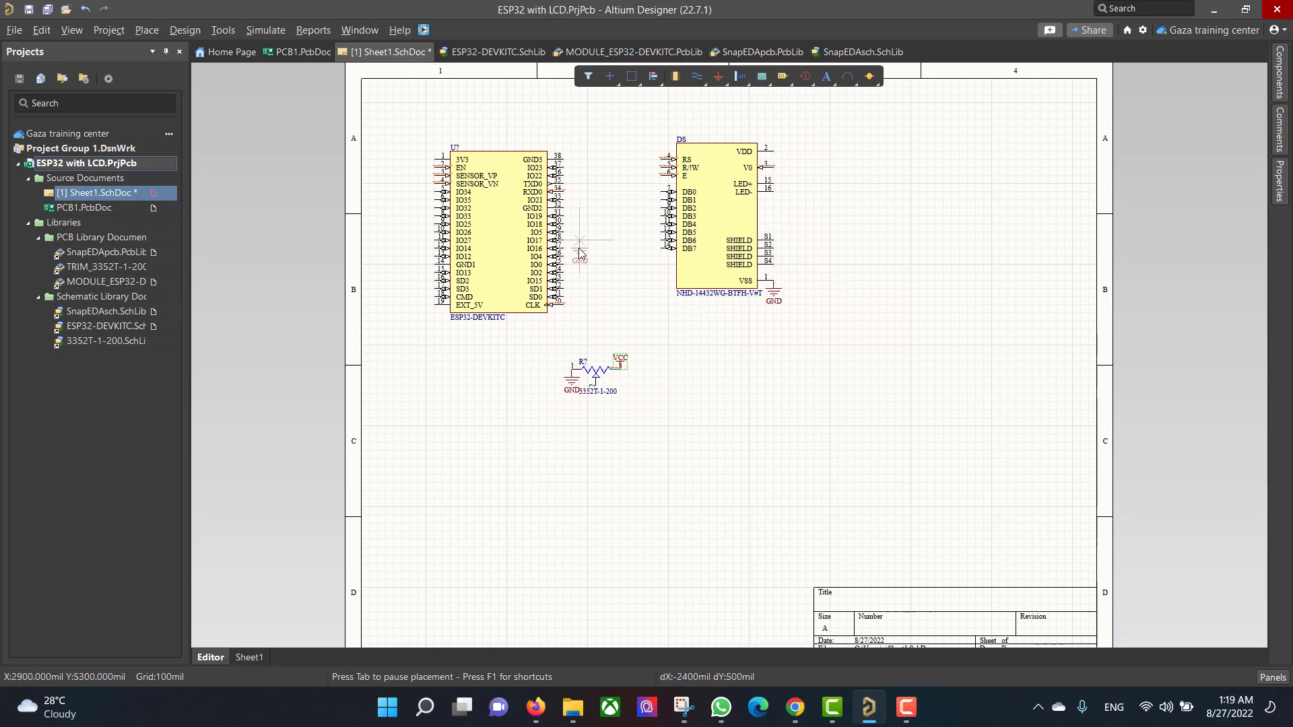
{"action": "left_click", "coordinate": [580, 162]}
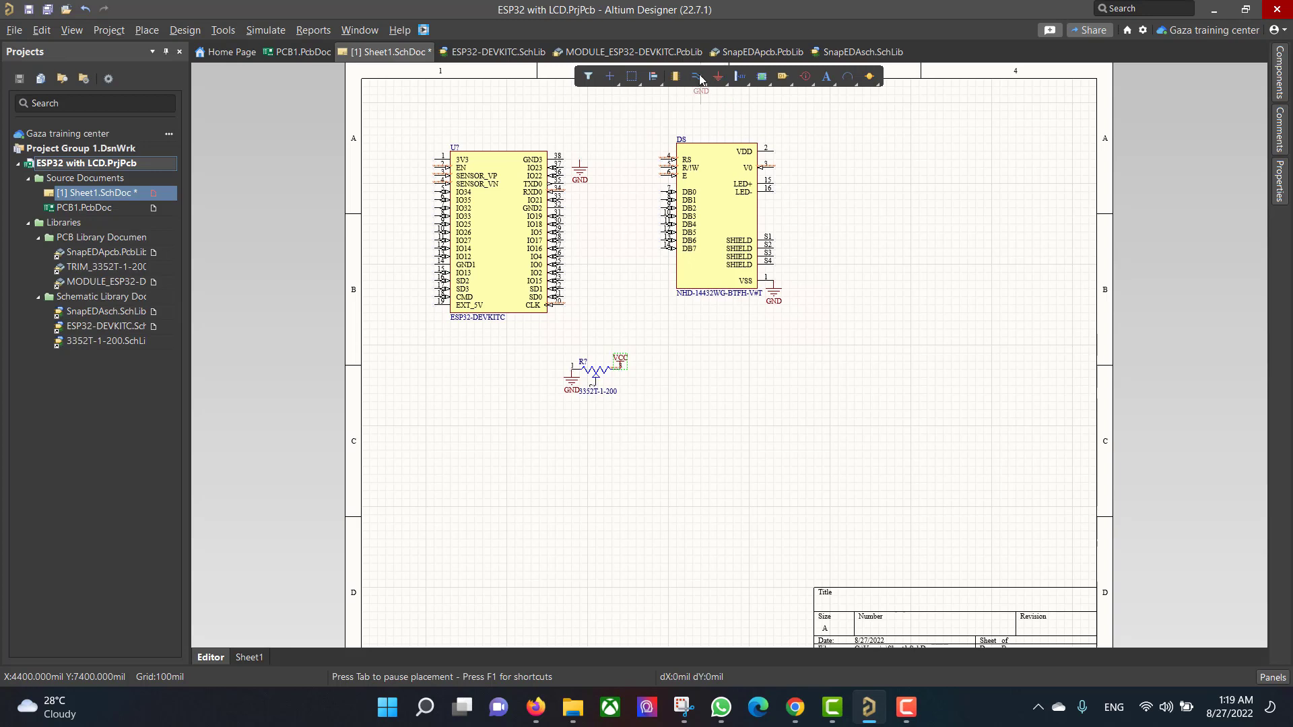
{"action": "left_click", "coordinate": [697, 77]}
{"action": "left_click", "coordinate": [564, 160]}
{"action": "left_click", "coordinate": [580, 159]}
{"action": "right_click", "coordinate": [606, 145]}
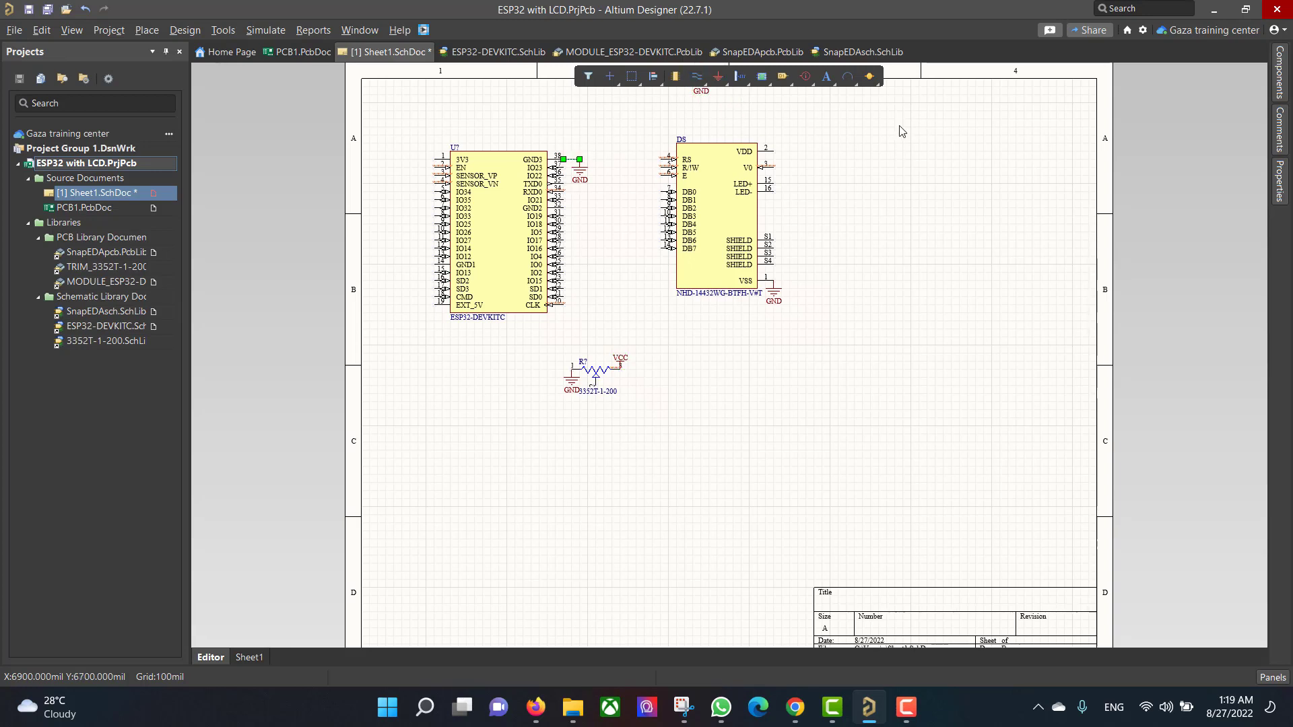
Wire the LCD's DB7, DB6, DB5 and DB4 pins straight across to the ESP32's IO16, IO17, IO5 and IO18 pins.
{"action": "left_click", "coordinate": [697, 76]}
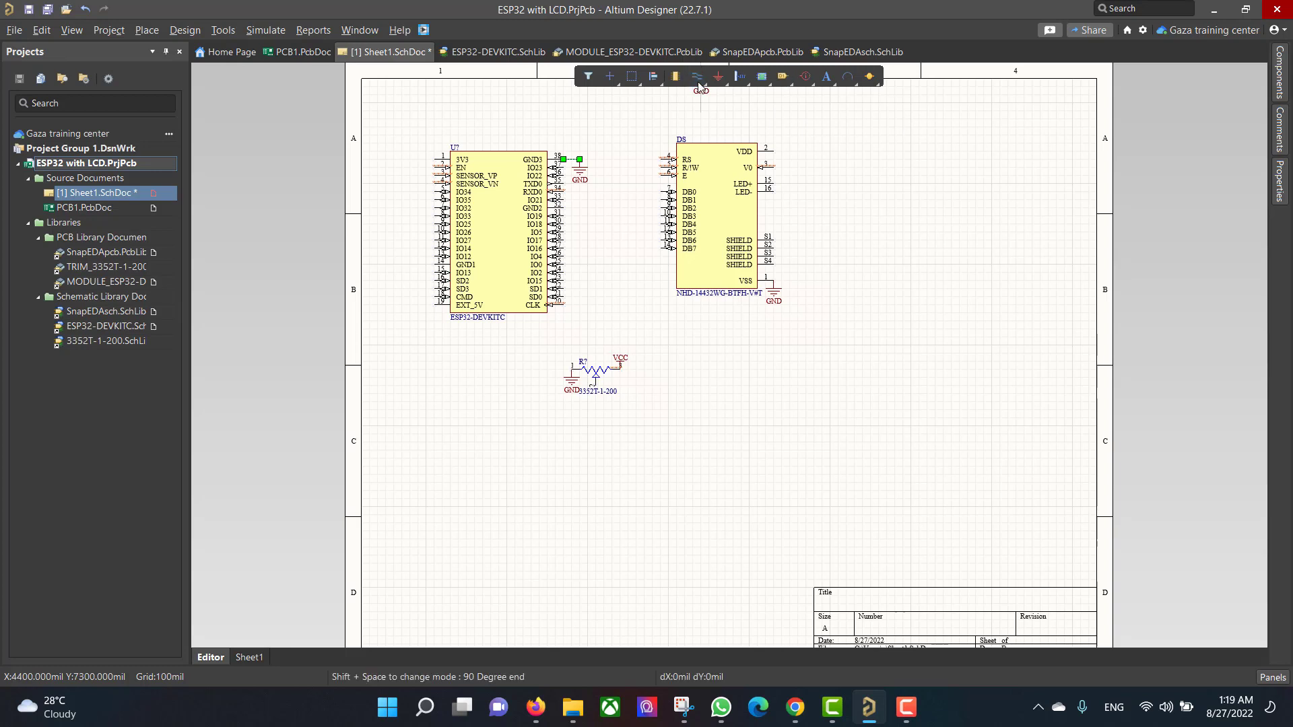
{"action": "left_click", "coordinate": [661, 246]}
{"action": "left_click", "coordinate": [562, 240]}
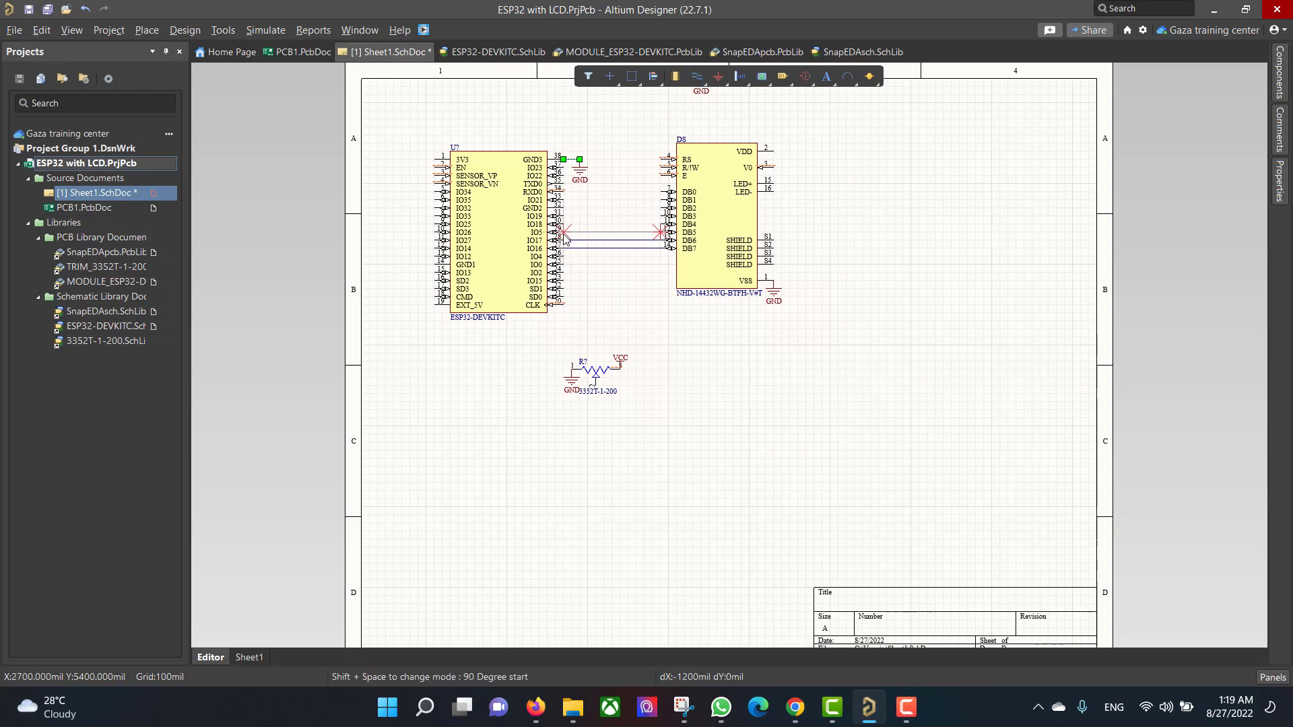
{"action": "left_click", "coordinate": [563, 234]}
{"action": "left_click", "coordinate": [661, 223]}
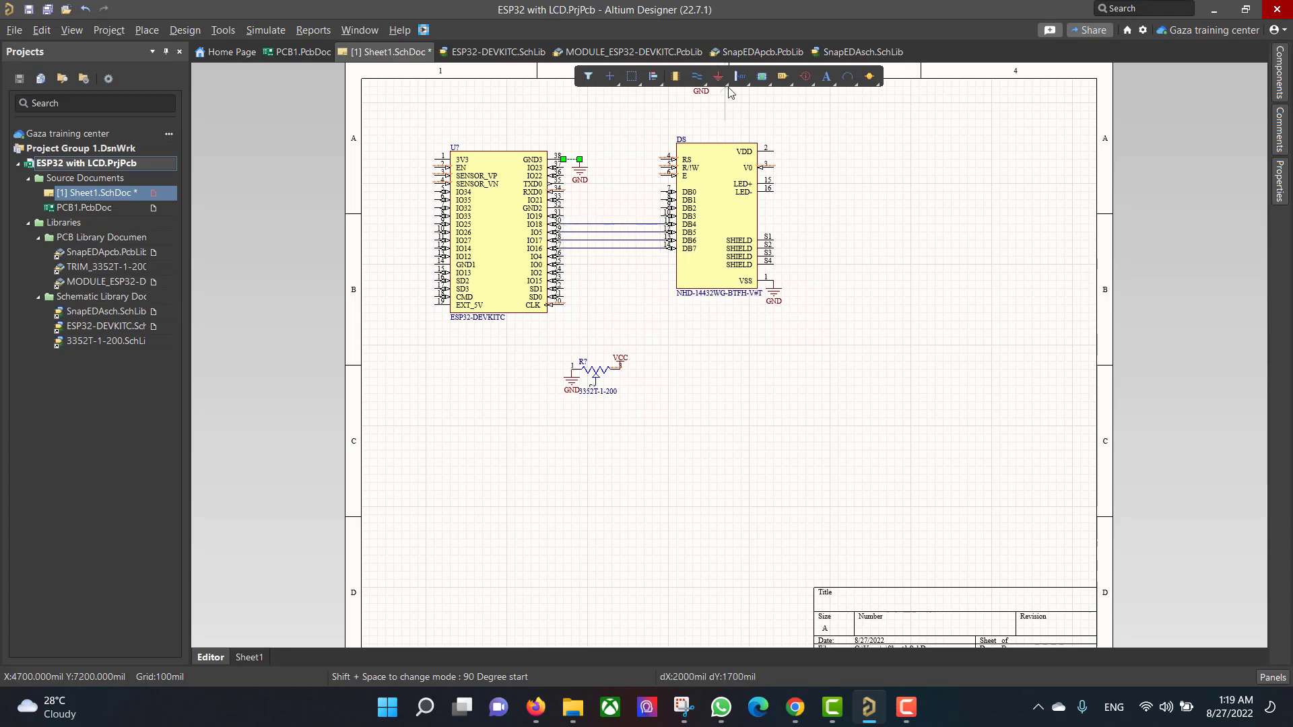
Place a GND port on the LCD's LED- pin and a VCC port beside its LED+ pin.
{"action": "key", "text": "Escape"}
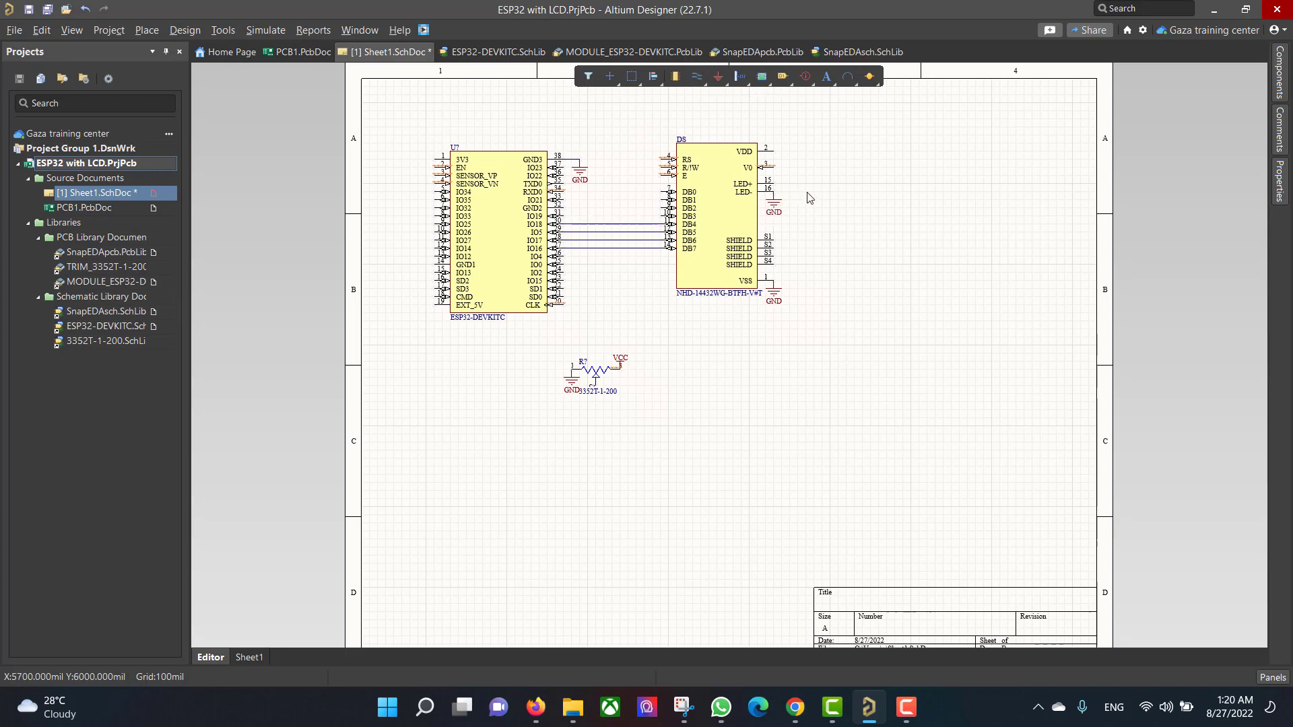
{"action": "right_click", "coordinate": [718, 75]}
{"action": "left_click", "coordinate": [755, 113]}
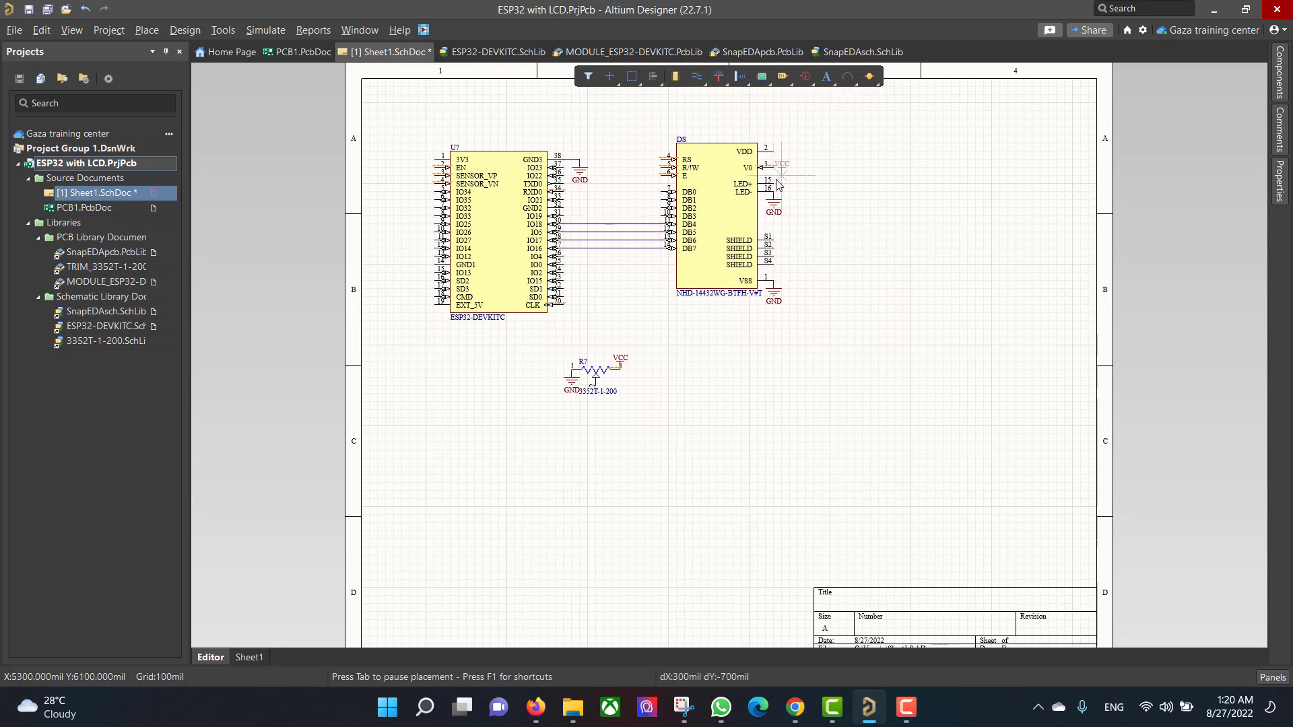
{"action": "left_click", "coordinate": [773, 188]}
{"action": "key", "text": "Escape"}
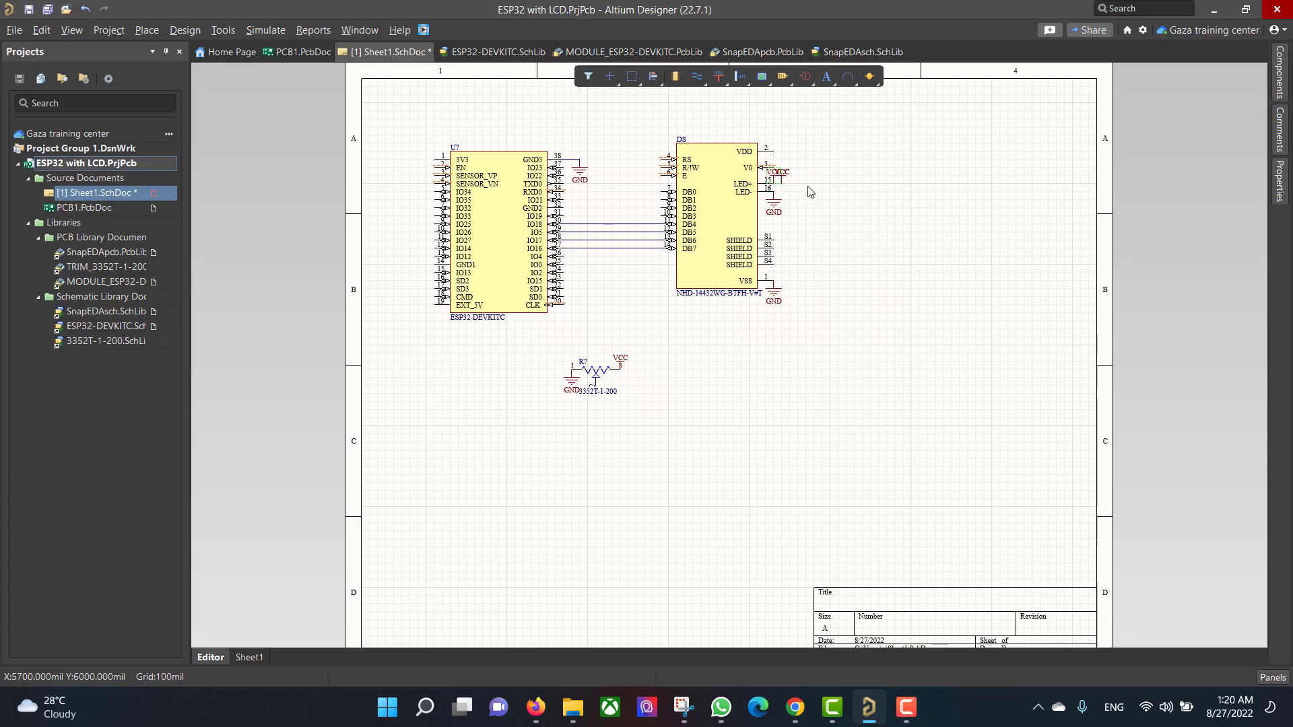
Wire the LCD's LED+ pin to its VCC port and route the trimmer's wiper around to the V0 pin.
{"action": "key", "text": "ctrl+w"}
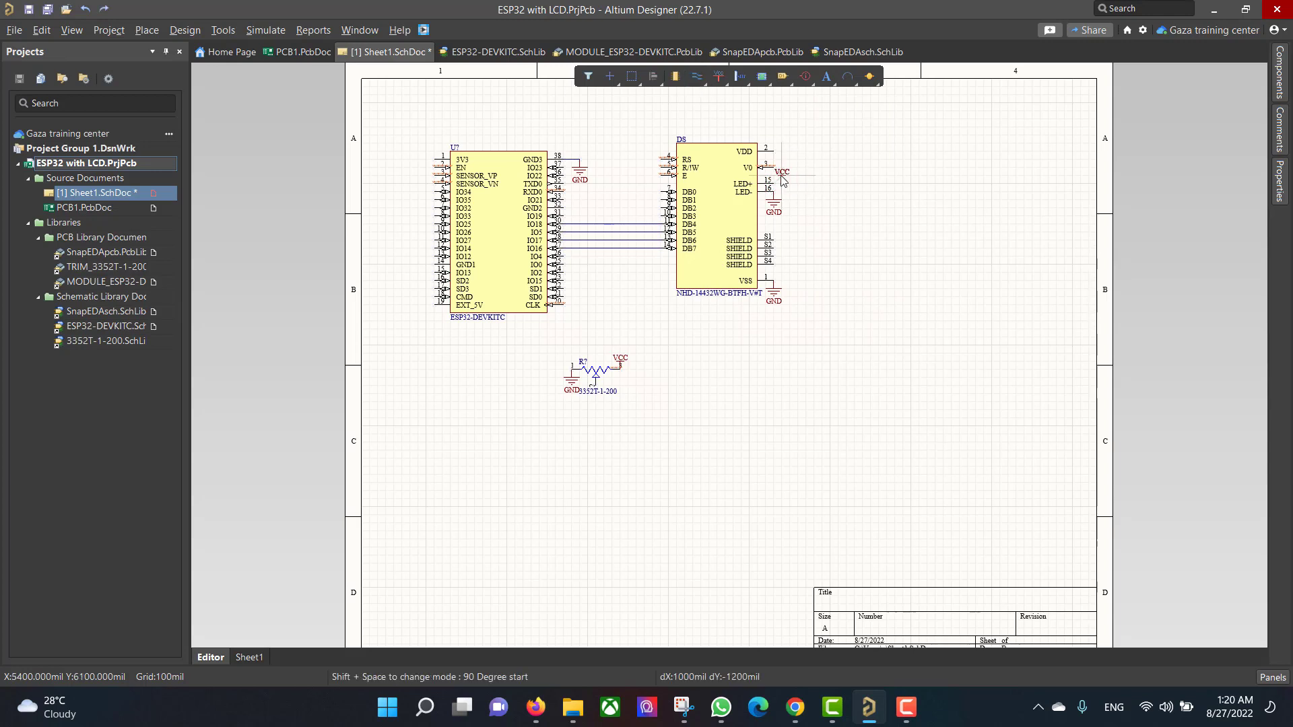
{"action": "left_click", "coordinate": [596, 383]}
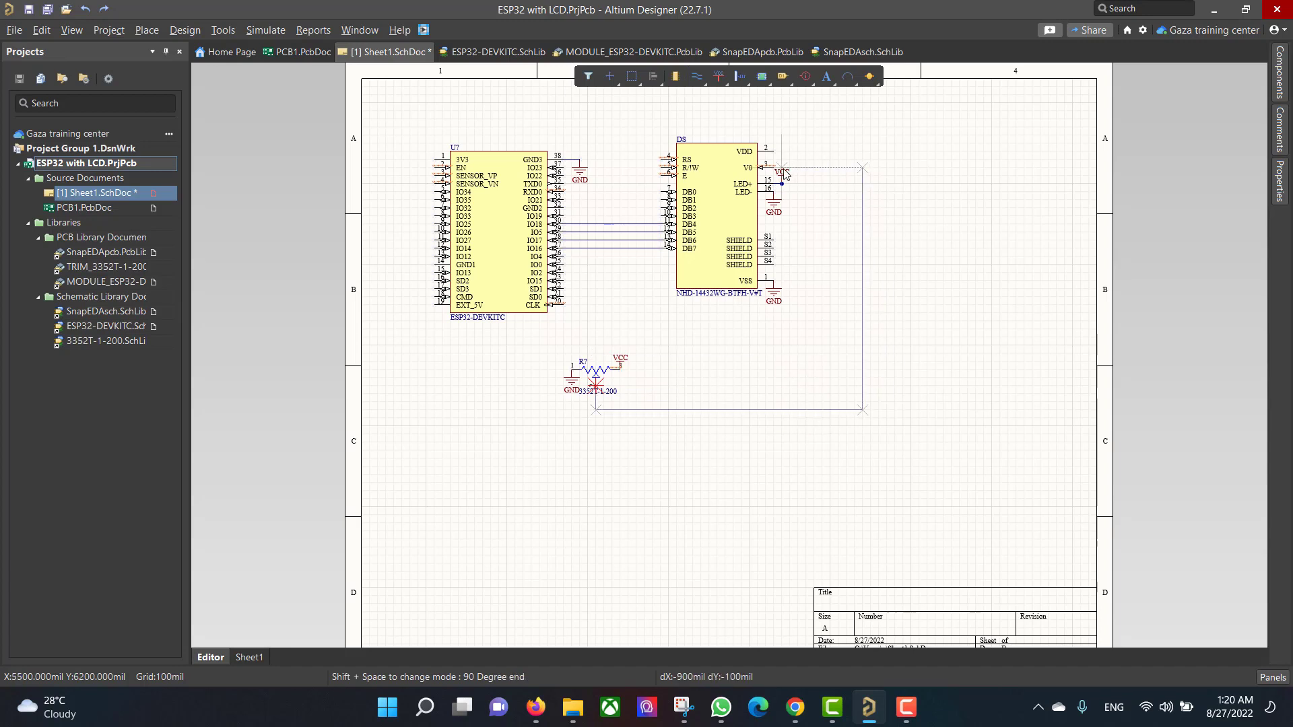
{"action": "left_click", "coordinate": [862, 167]}
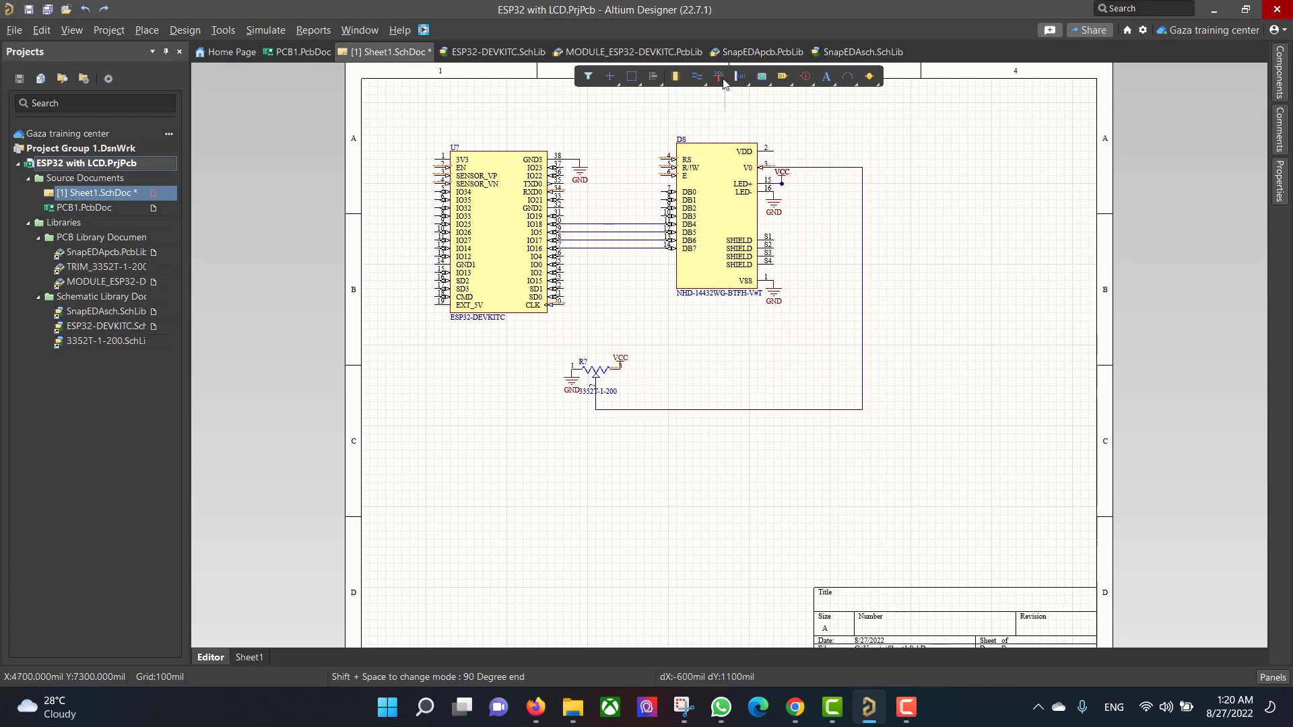
Place a VCC power port on the LCD's VDD pin.
{"action": "left_click", "coordinate": [719, 76]}
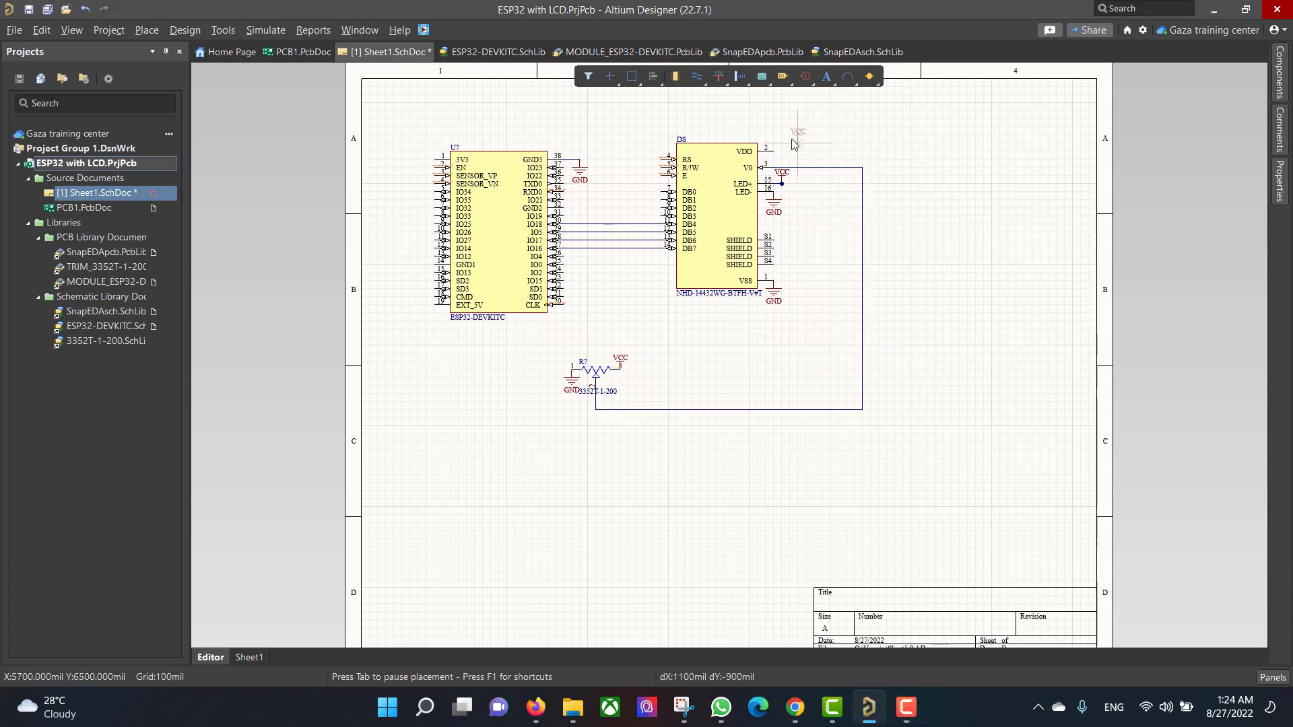
{"action": "left_click", "coordinate": [773, 149]}
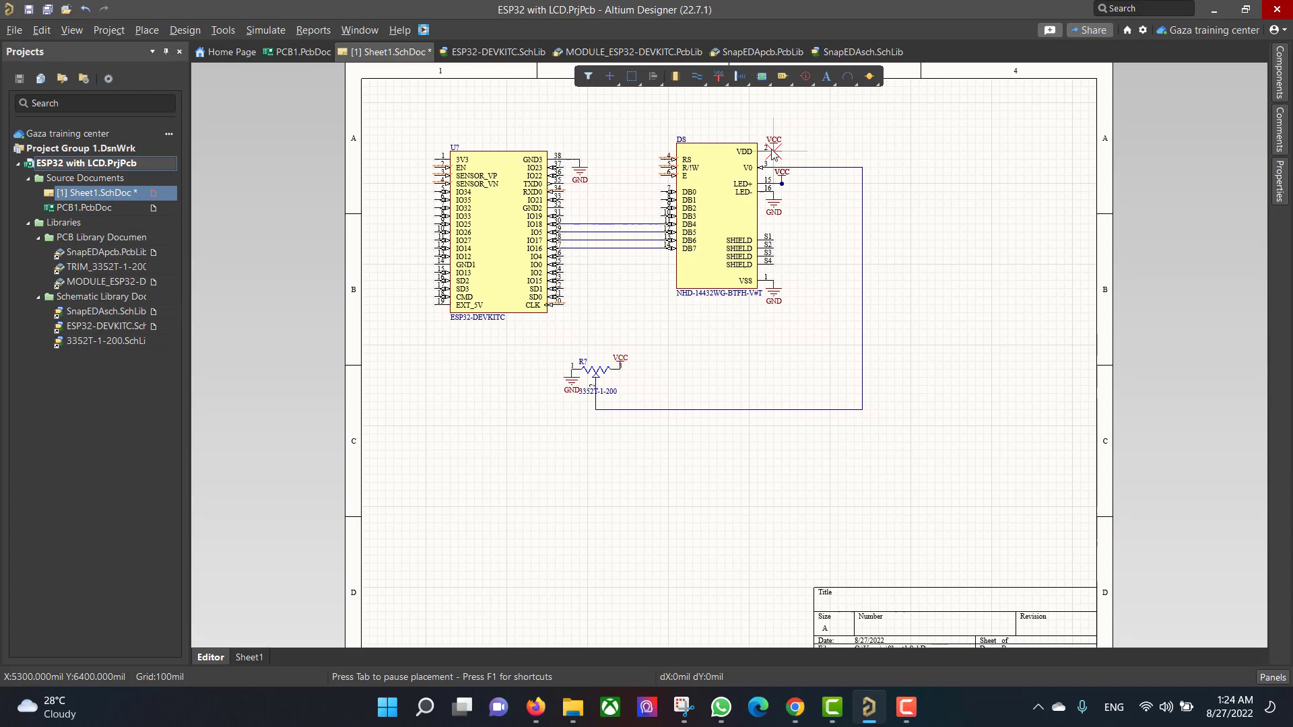
{"action": "right_click", "coordinate": [701, 94]}
{"action": "right_click", "coordinate": [702, 91]}
{"action": "left_click", "coordinate": [718, 100]}
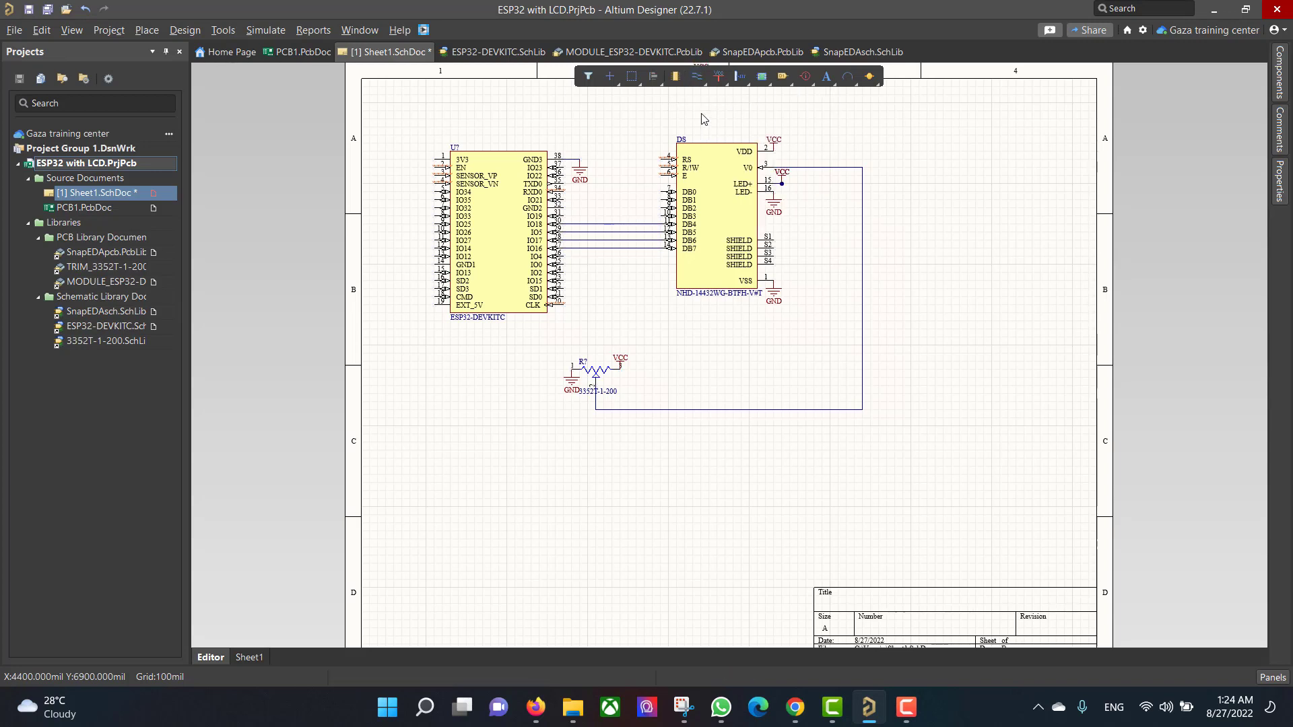
Wire the LCD's E pin to the ESP32's IO19 and its RS pin to the ESP32's GND2 pin.
{"action": "left_click", "coordinate": [694, 81]}
{"action": "left_click", "coordinate": [661, 176]}
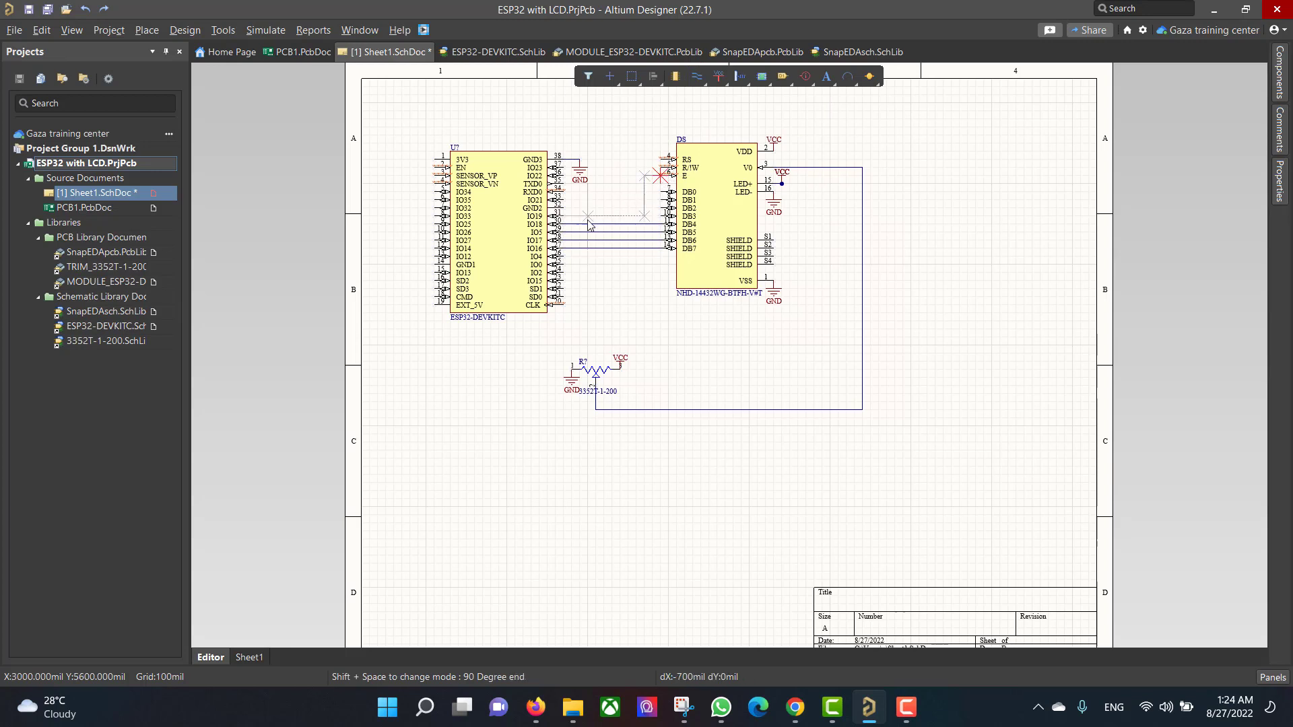
{"action": "left_click", "coordinate": [561, 216]}
{"action": "left_click", "coordinate": [631, 181]}
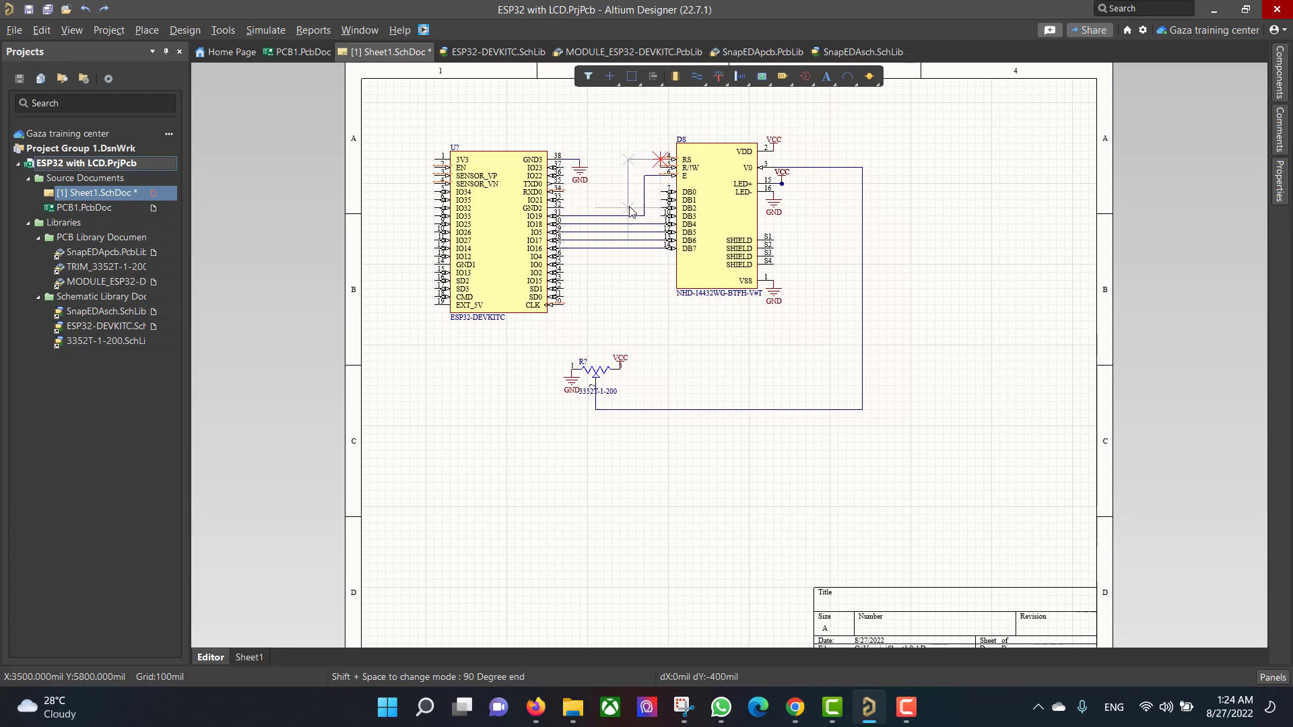
{"action": "left_click", "coordinate": [563, 208]}
Place a GND port between the ESP32 and LCD symbols and wire it to the LCD's R/W pin.
{"action": "left_click", "coordinate": [719, 76]}
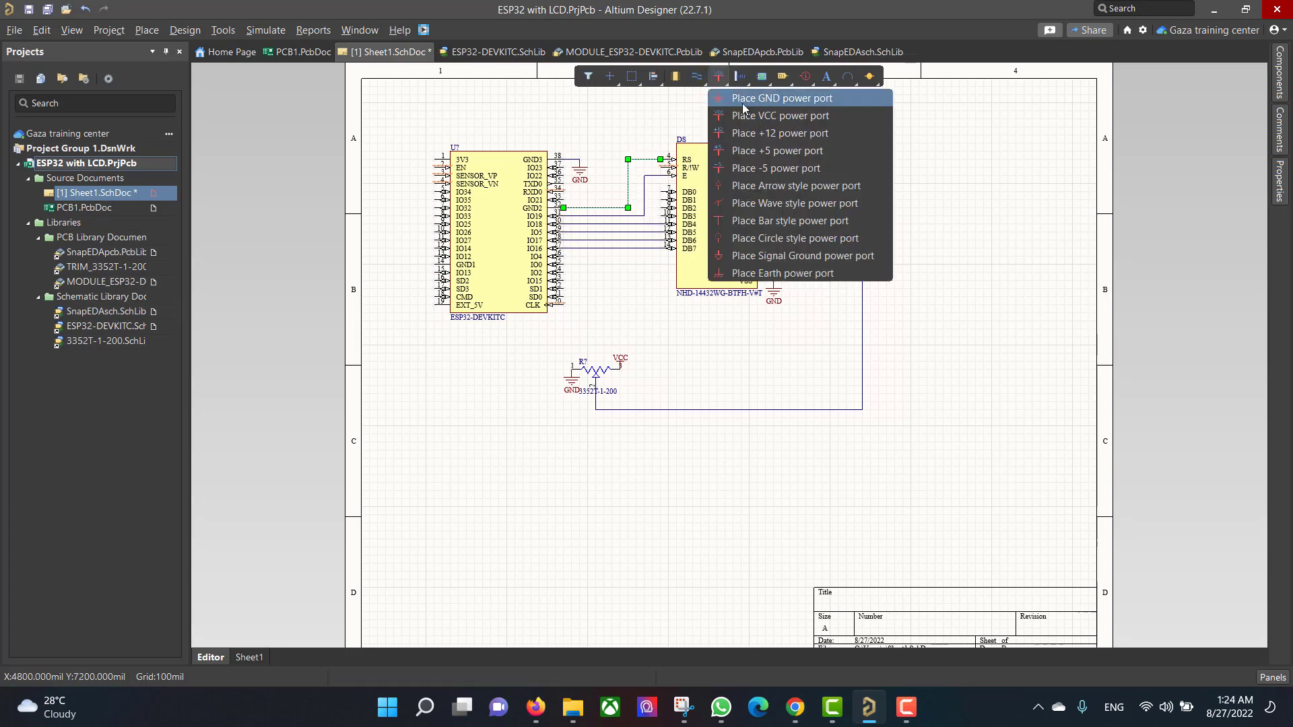
{"action": "left_click", "coordinate": [744, 98]}
{"action": "left_click", "coordinate": [611, 177]}
{"action": "key", "text": "Escape"}
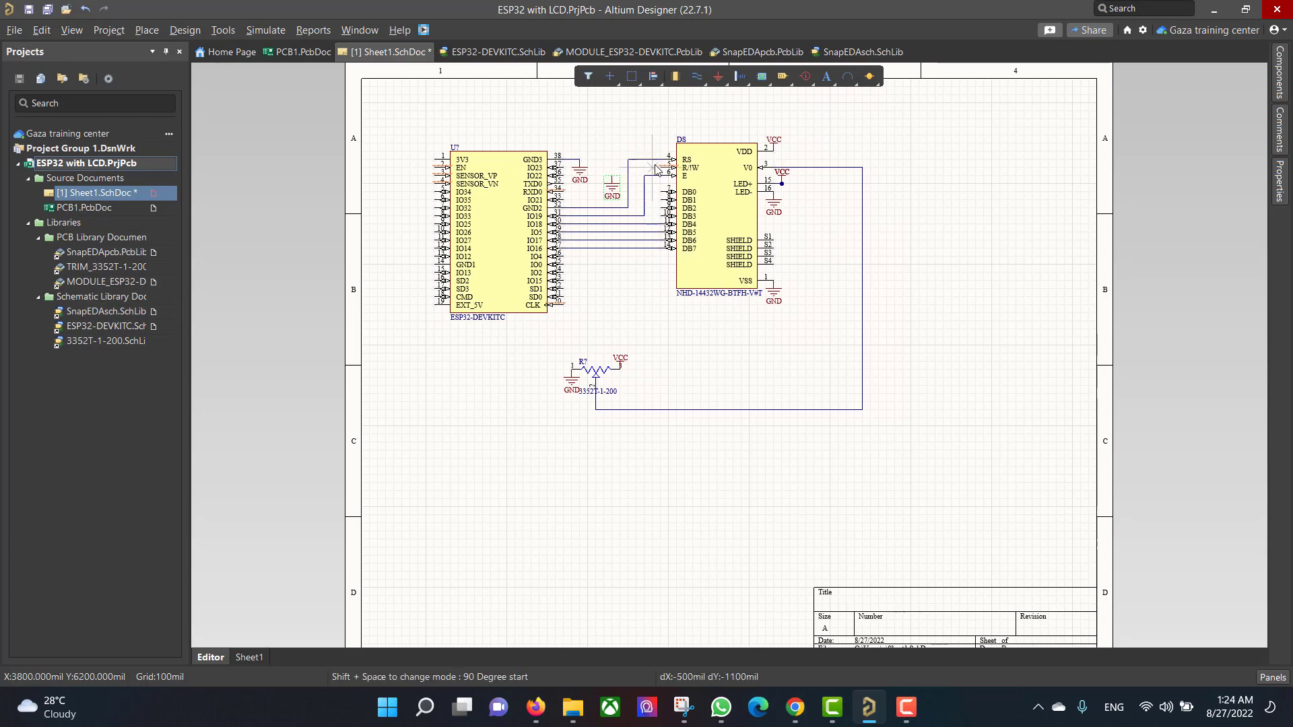
{"action": "left_click", "coordinate": [611, 177]}
{"action": "left_click", "coordinate": [660, 167]}
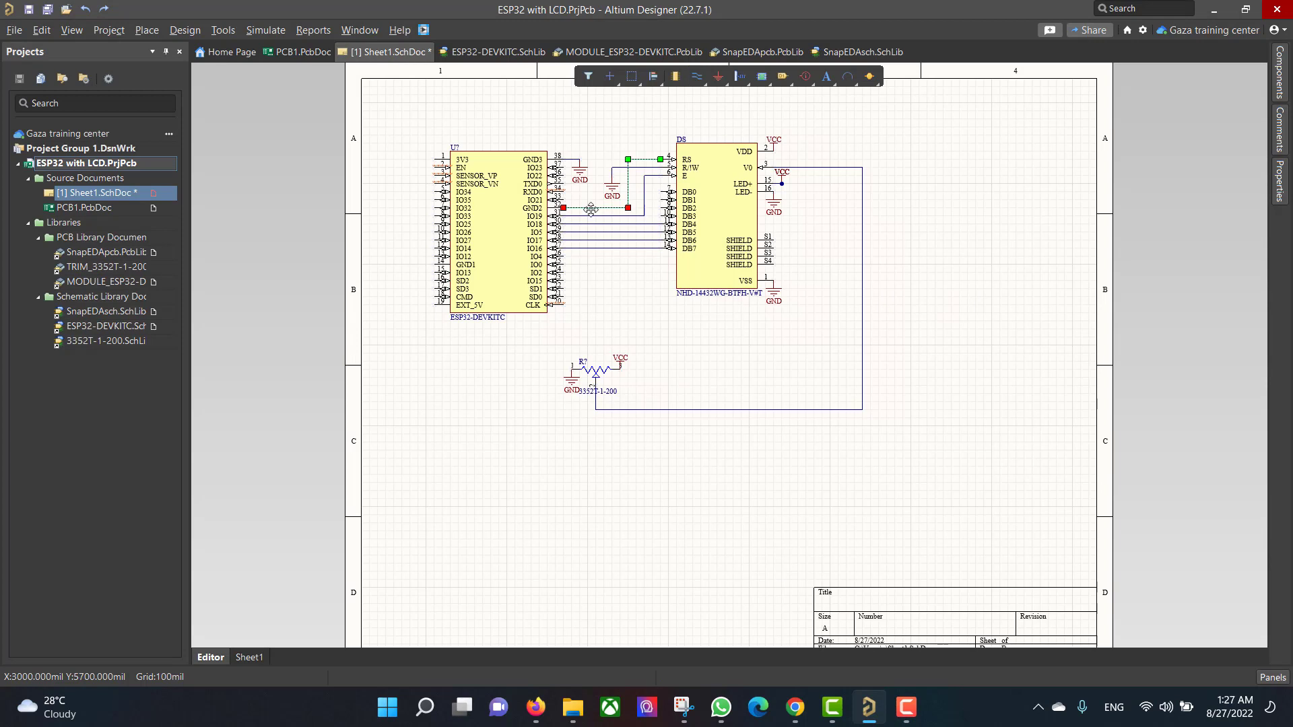
Reroute the ESP32 end of the LCD's RS wire from GND2 to the IO21 pin.
{"action": "left_click", "coordinate": [697, 76]}
{"action": "left_click", "coordinate": [593, 201]}
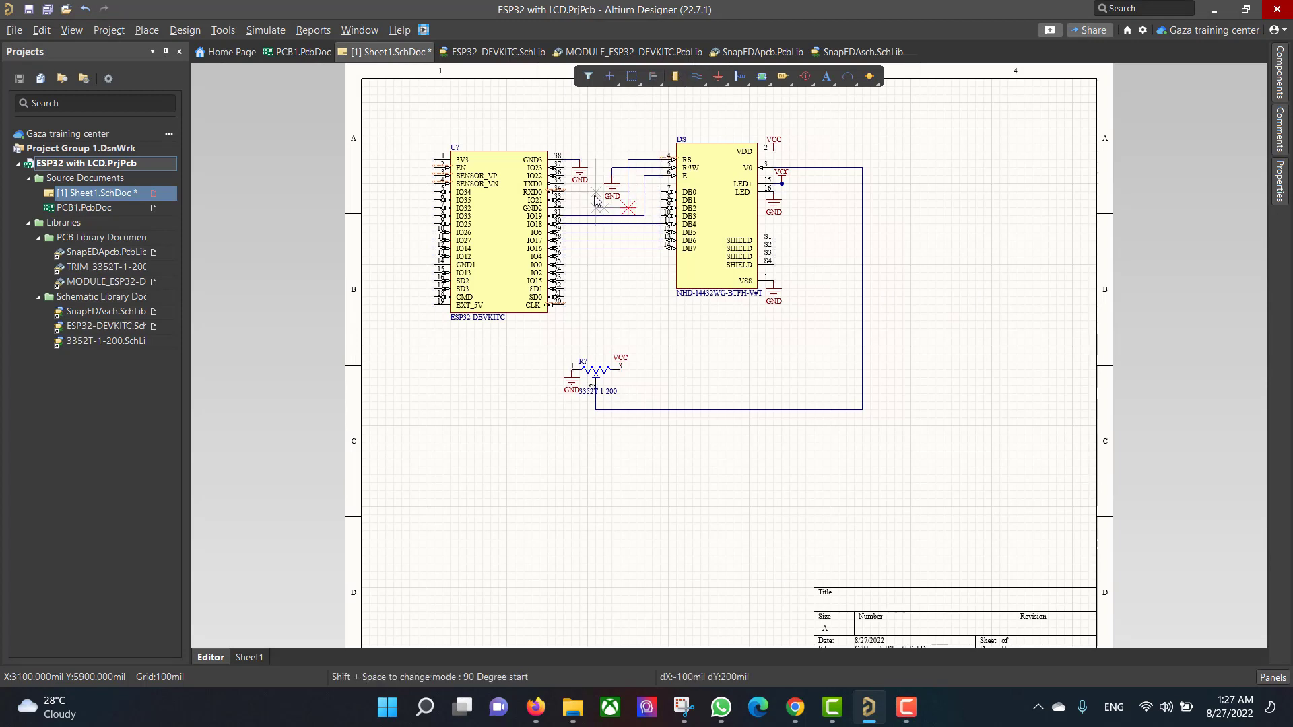
{"action": "left_click", "coordinate": [559, 200]}
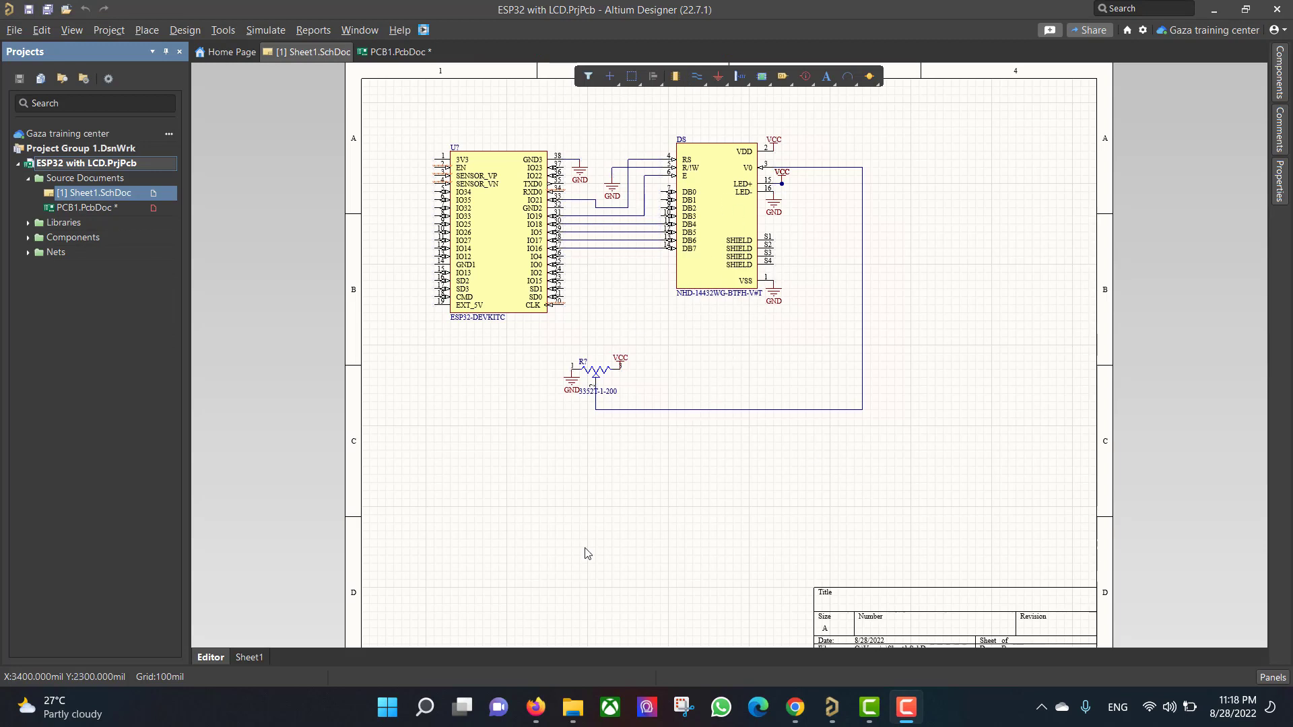
Switch to Firefox and search Octopart for Newhaven Display NHD-0216K1Z-NSW-FBW-L.
{"action": "left_click", "coordinate": [535, 707]}
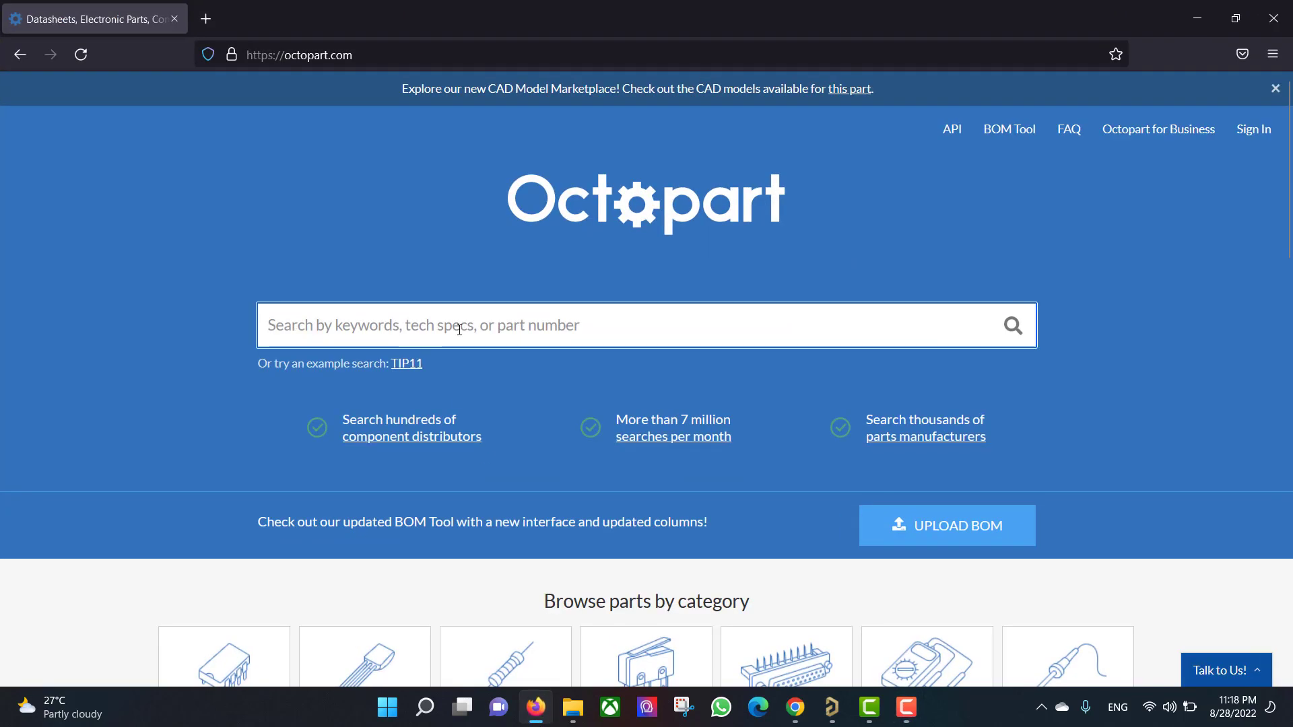
{"action": "type", "text": "Newhaven Display NHD-0216K1Z-NSW-FBW-L"}
{"action": "key", "text": "Return"}
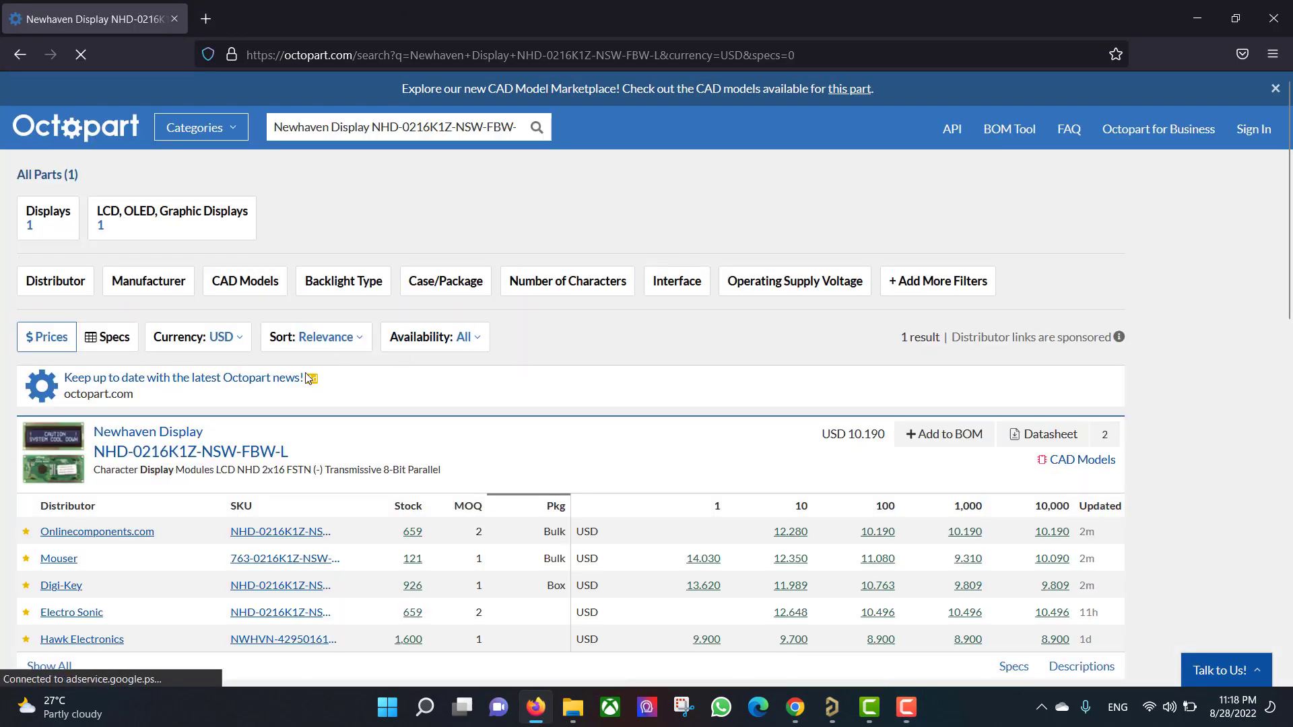
Open the NHD-0216K1Z-NSW-FBW-L part page and examine its datasheet.
{"action": "left_click", "coordinate": [253, 453]}
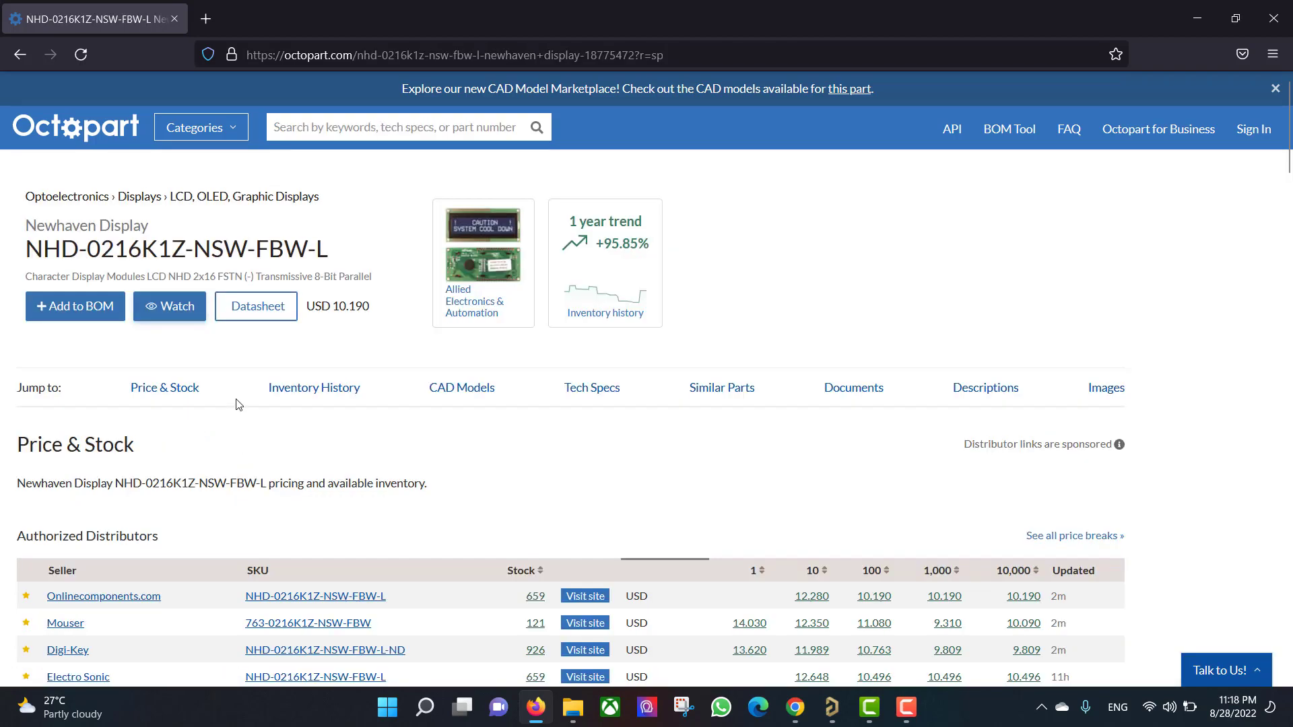
{"action": "left_click", "coordinate": [256, 308]}
{"action": "scroll", "coordinate": [741, 332], "scroll_direction": "down", "scroll_amount": 15}
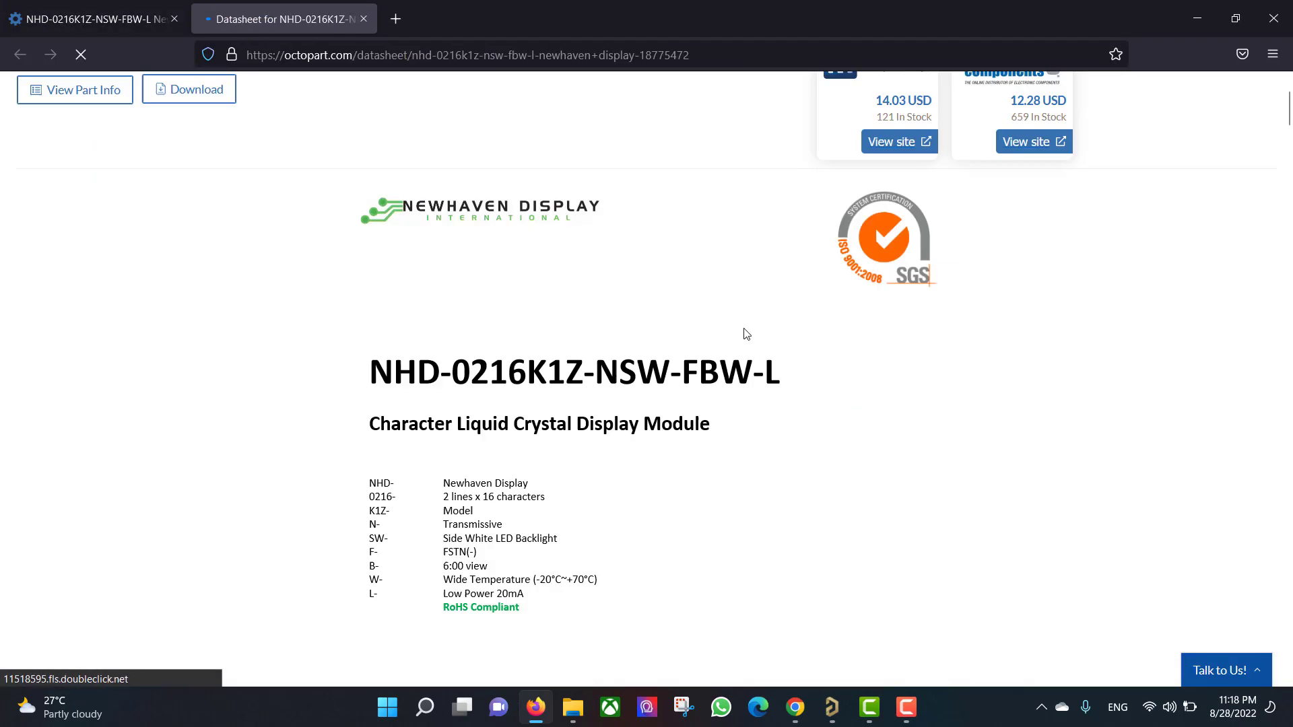
Look through the rest of the LCD datasheet, including the optical characteristics, controller information and character font table.
{"action": "scroll", "coordinate": [747, 334], "scroll_direction": "down", "scroll_amount": 20}
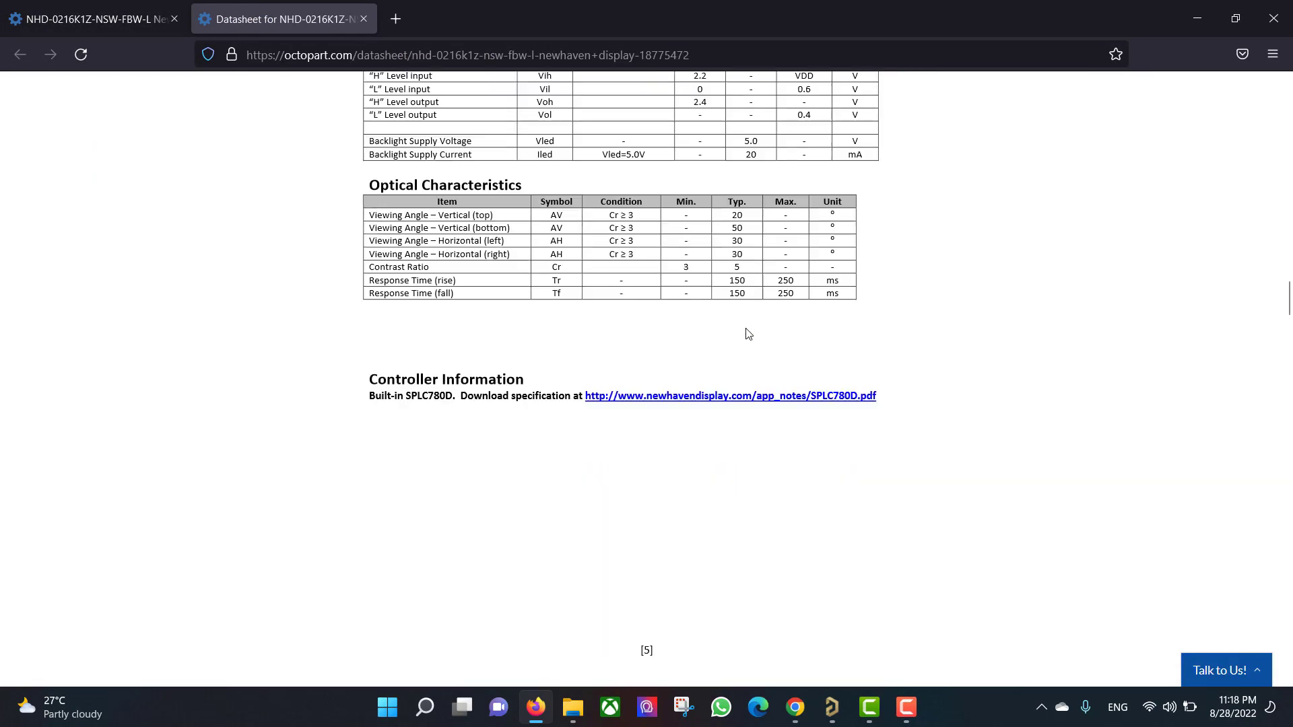
{"action": "scroll", "coordinate": [751, 335], "scroll_direction": "down", "scroll_amount": 20}
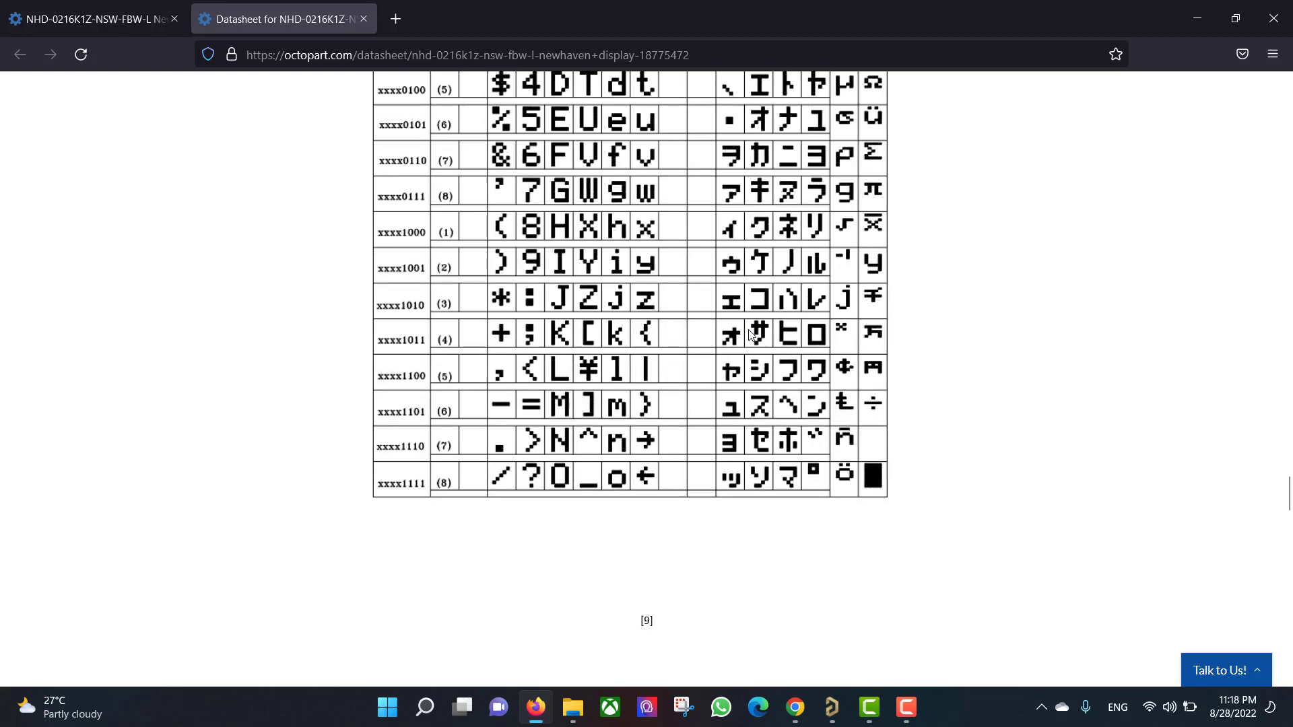
{"action": "scroll", "coordinate": [751, 334], "scroll_direction": "down", "scroll_amount": 20}
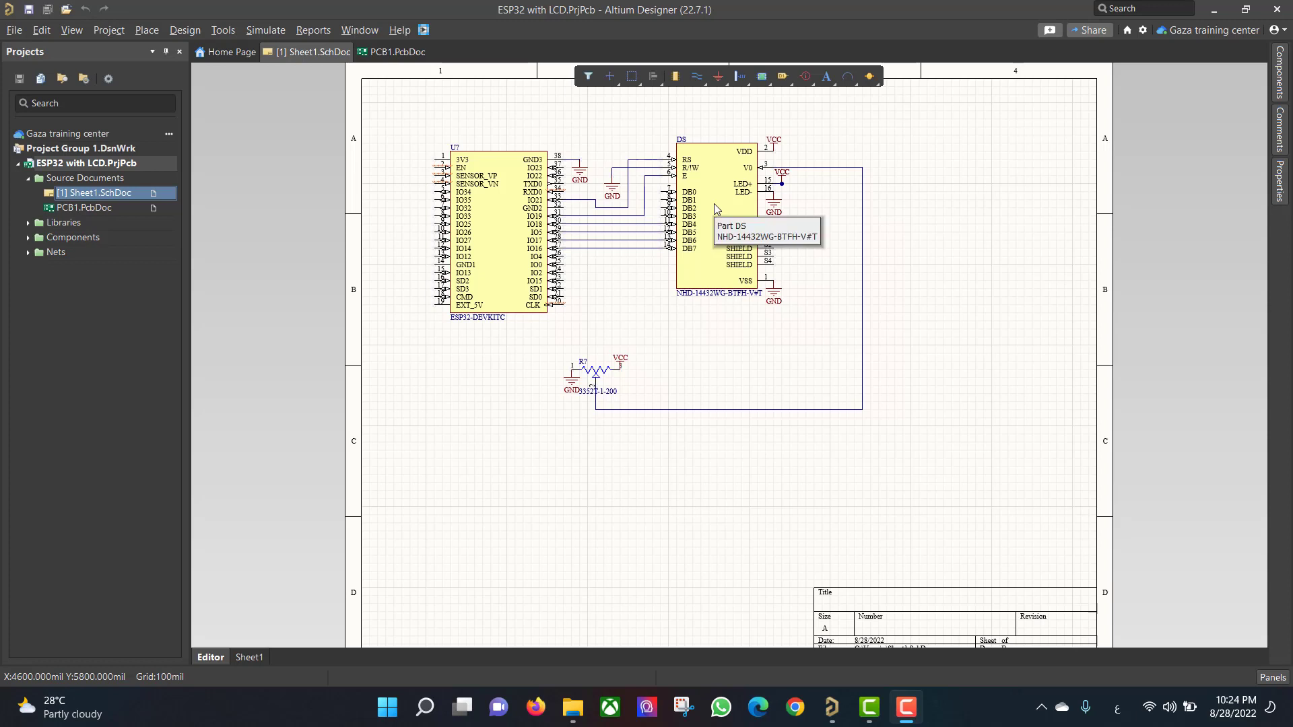
Switch to Altium Designer and update PCB1.PcbDoc from the schematic, validating and executing all the engineering changes.
{"action": "left_click", "coordinate": [185, 30]}
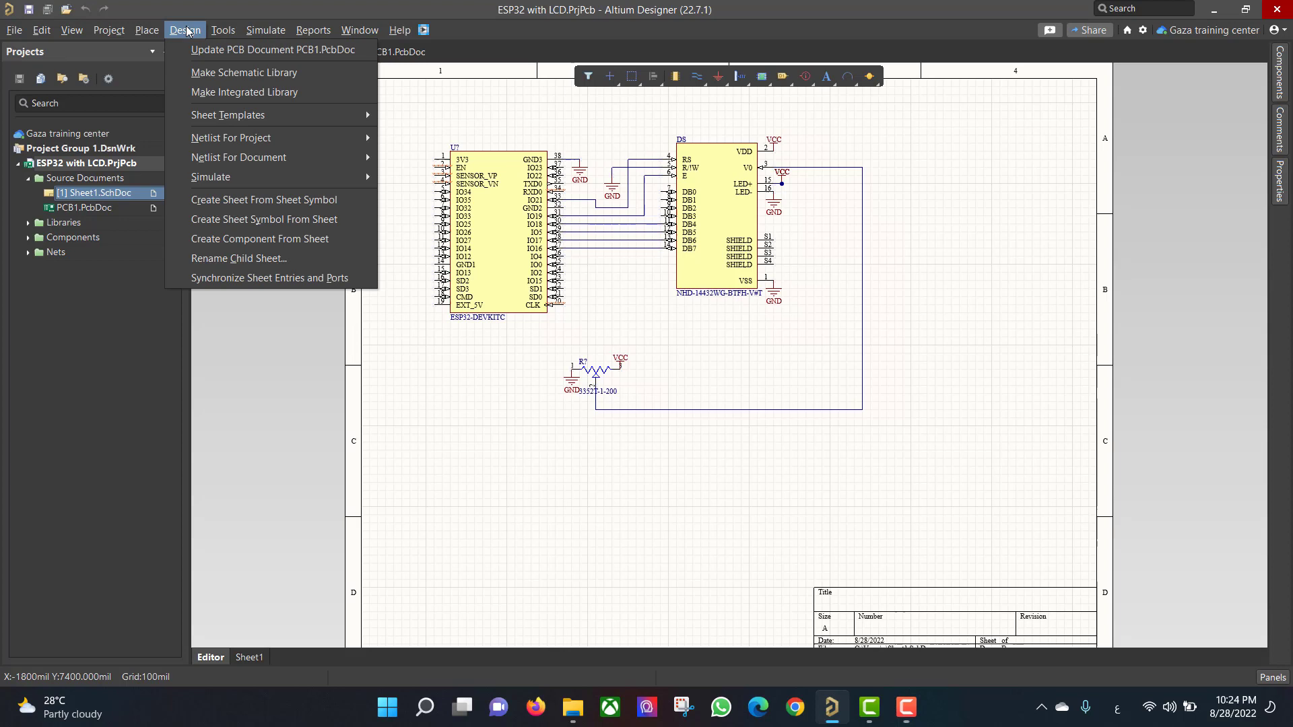
{"action": "left_click", "coordinate": [264, 54]}
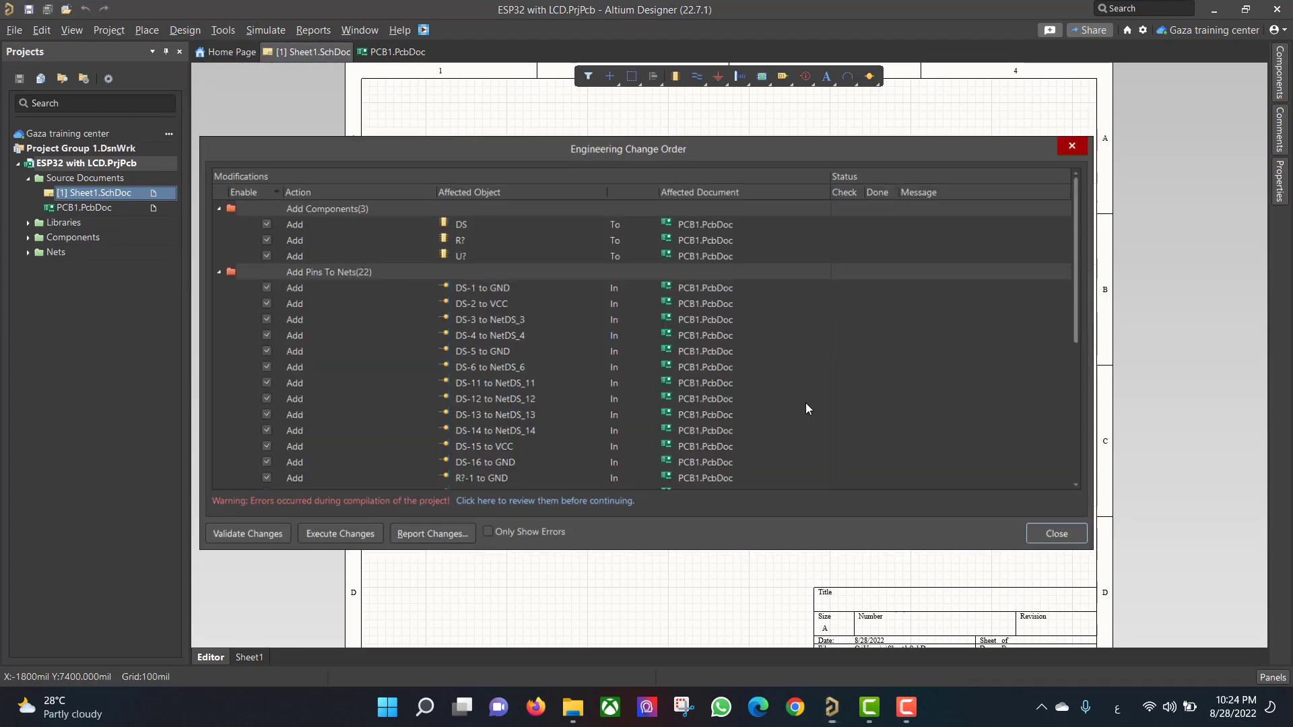
{"action": "left_click", "coordinate": [252, 539]}
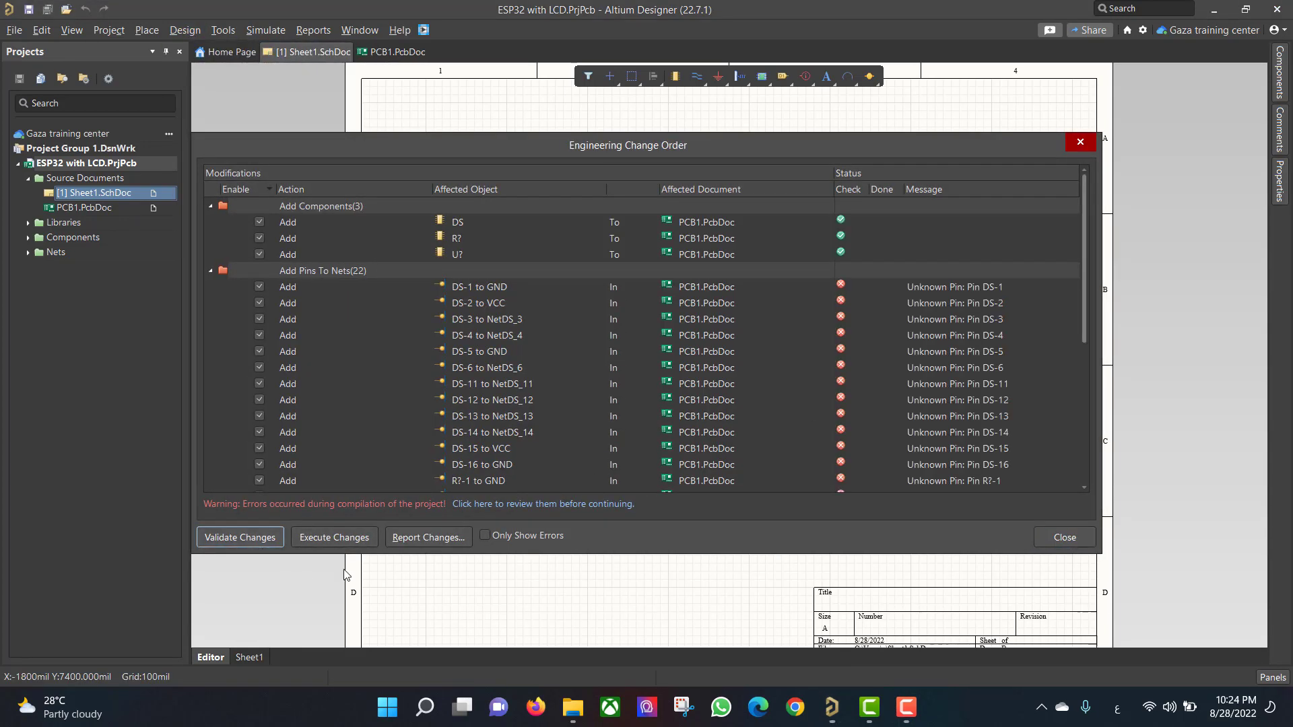
{"action": "left_click", "coordinate": [350, 536]}
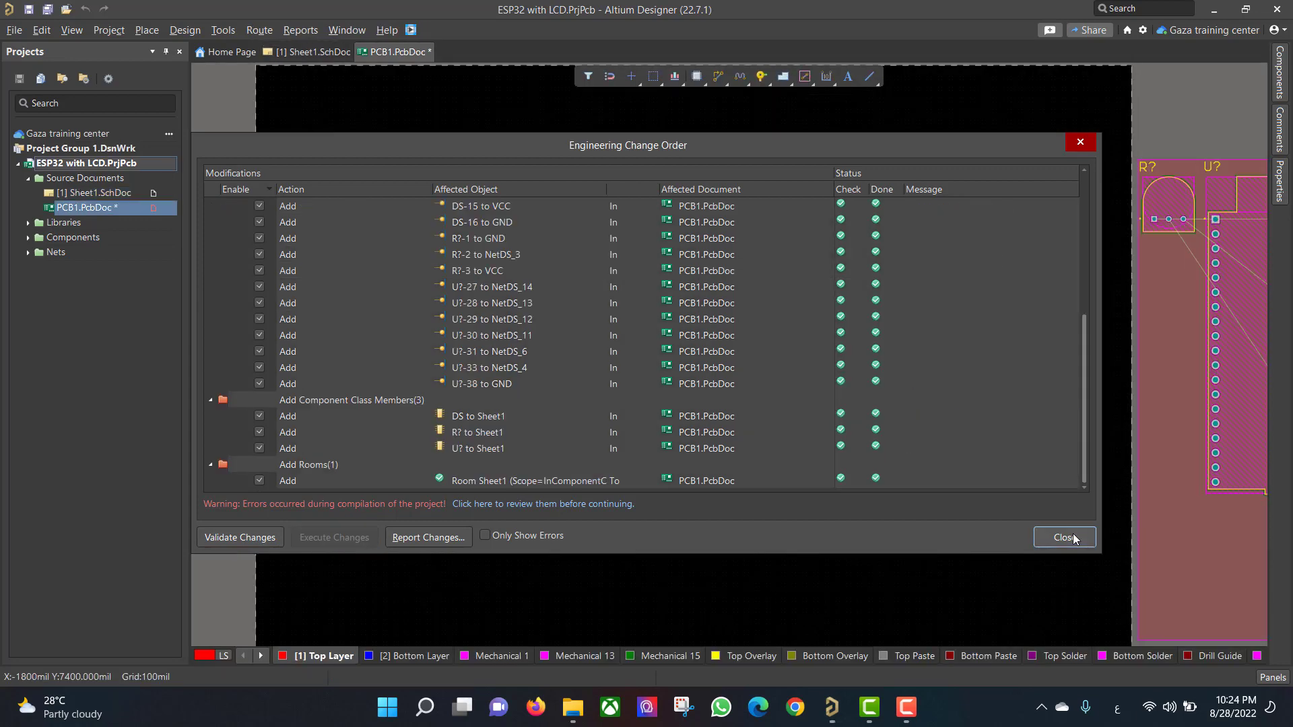
{"action": "left_click", "coordinate": [1073, 539]}
Select the Sheet1 room with the trimmer, ESP32 and LCD footprints and move them together onto the board area.
{"action": "left_click", "coordinate": [911, 418]}
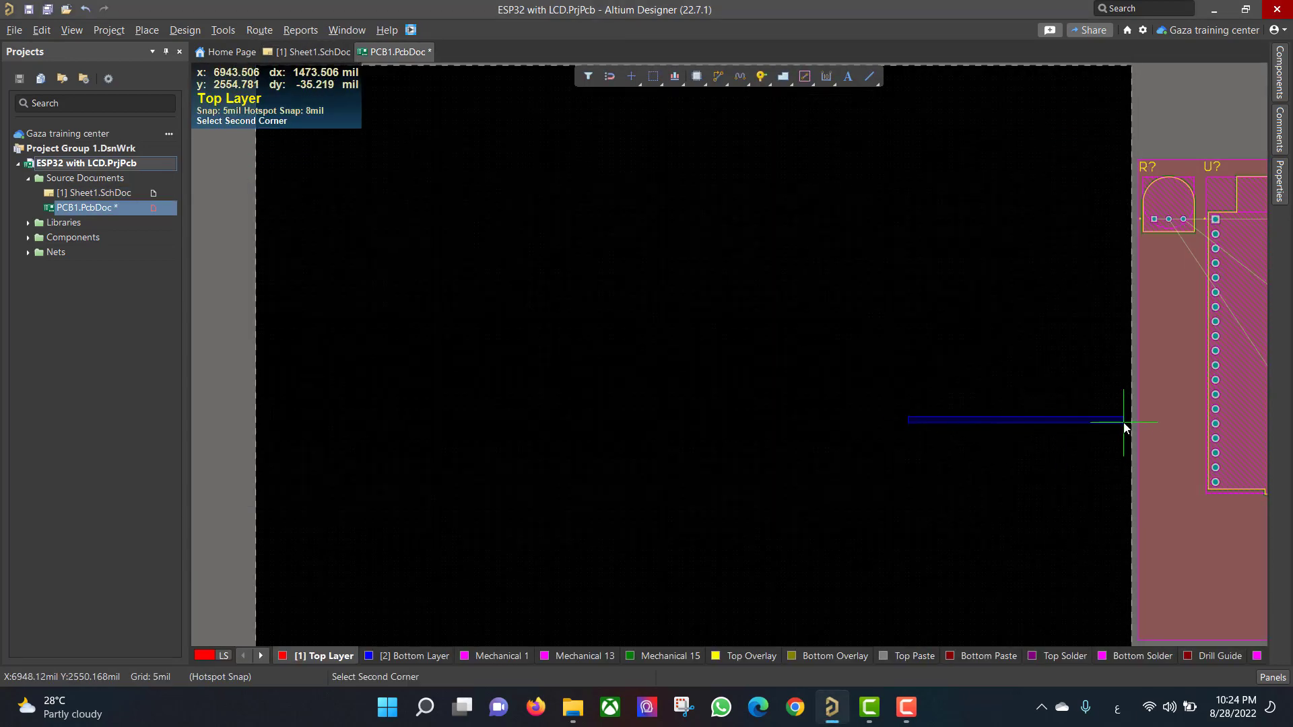
{"action": "left_click", "coordinate": [1212, 448]}
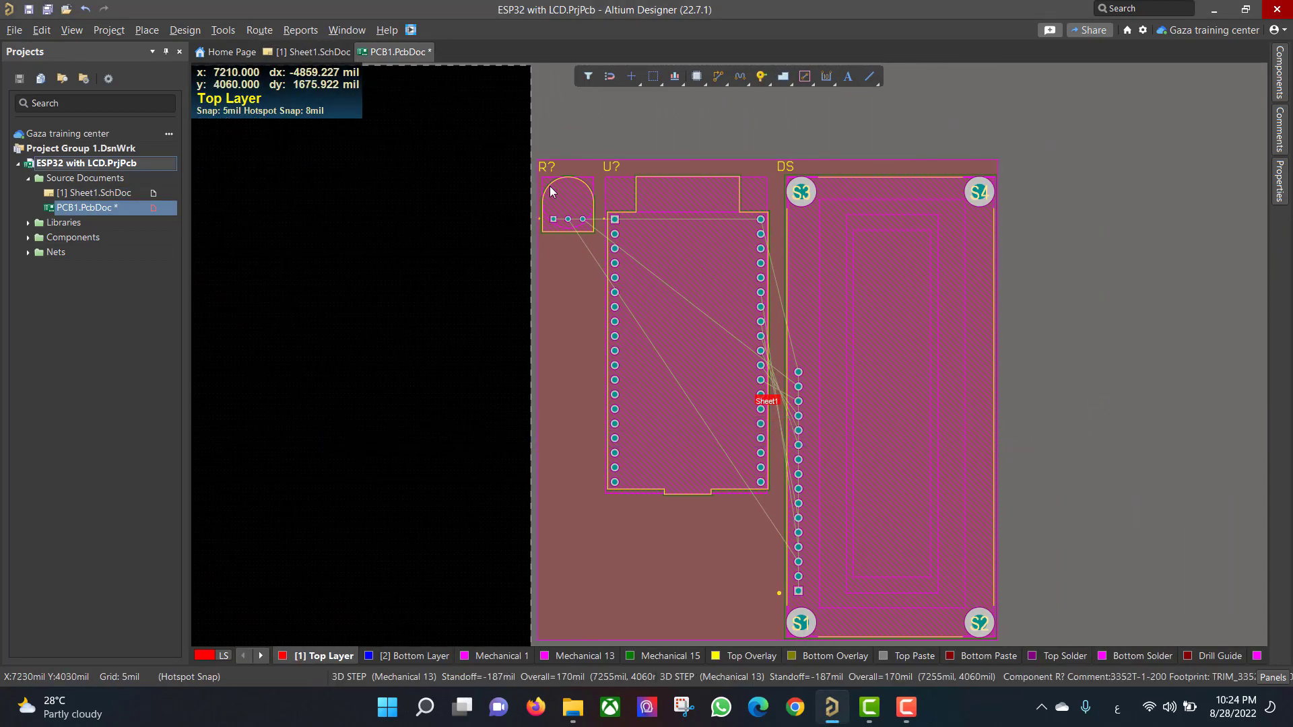
{"action": "left_click_drag", "start_coordinate": [482, 130], "coordinate": [1105, 548]}
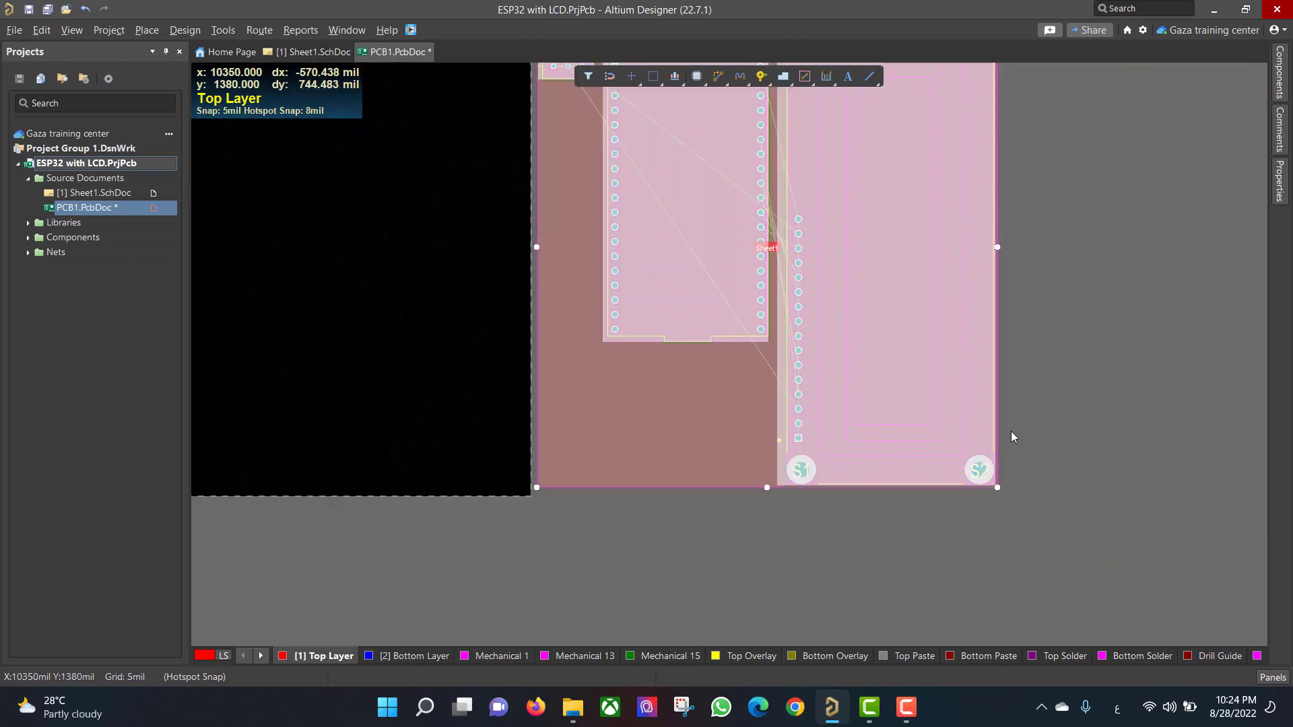
{"action": "mouse_move", "coordinate": [891, 323]}
{"action": "left_mouse_down"}
{"action": "mouse_move", "coordinate": [110, 297]}
{"action": "mouse_move", "coordinate": [620, 289]}
{"action": "mouse_move", "coordinate": [889, 332]}
{"action": "mouse_move", "coordinate": [896, 312]}
{"action": "left_mouse_up"}
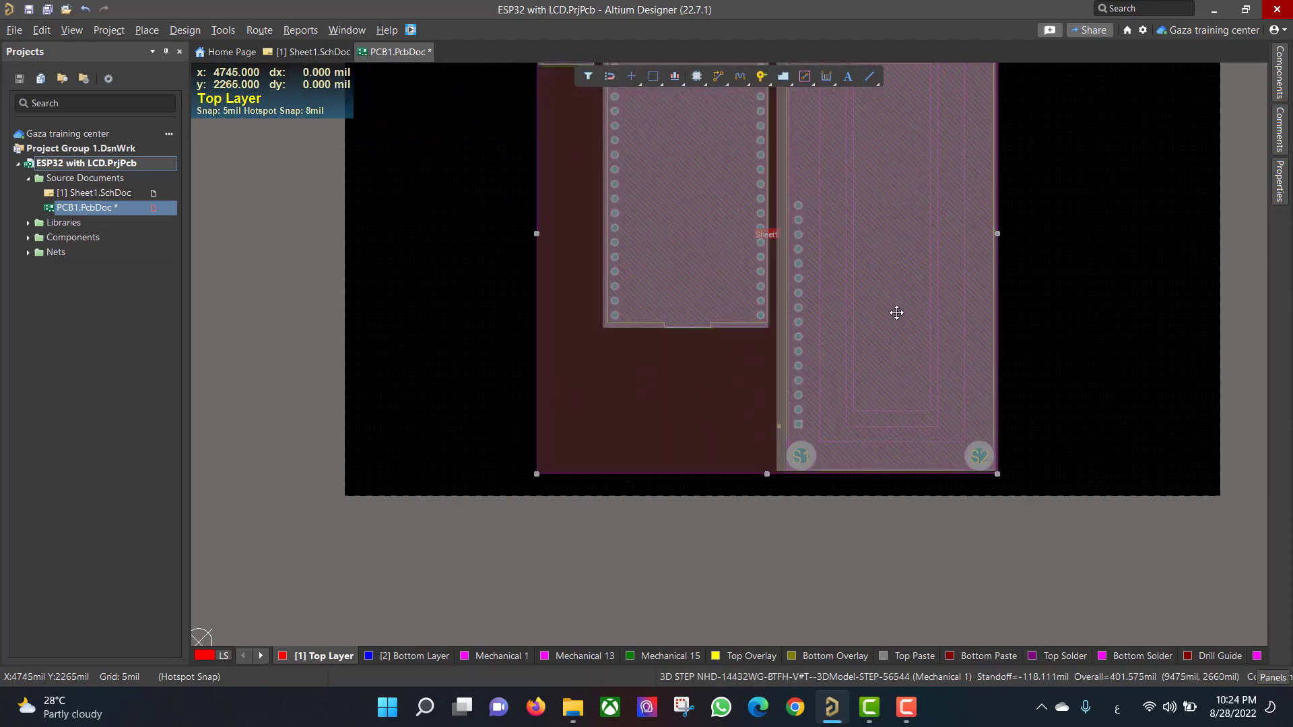
{"action": "scroll", "coordinate": [896, 313], "scroll_direction": "up", "scroll_amount": 3}
{"action": "left_click", "coordinate": [371, 418]}
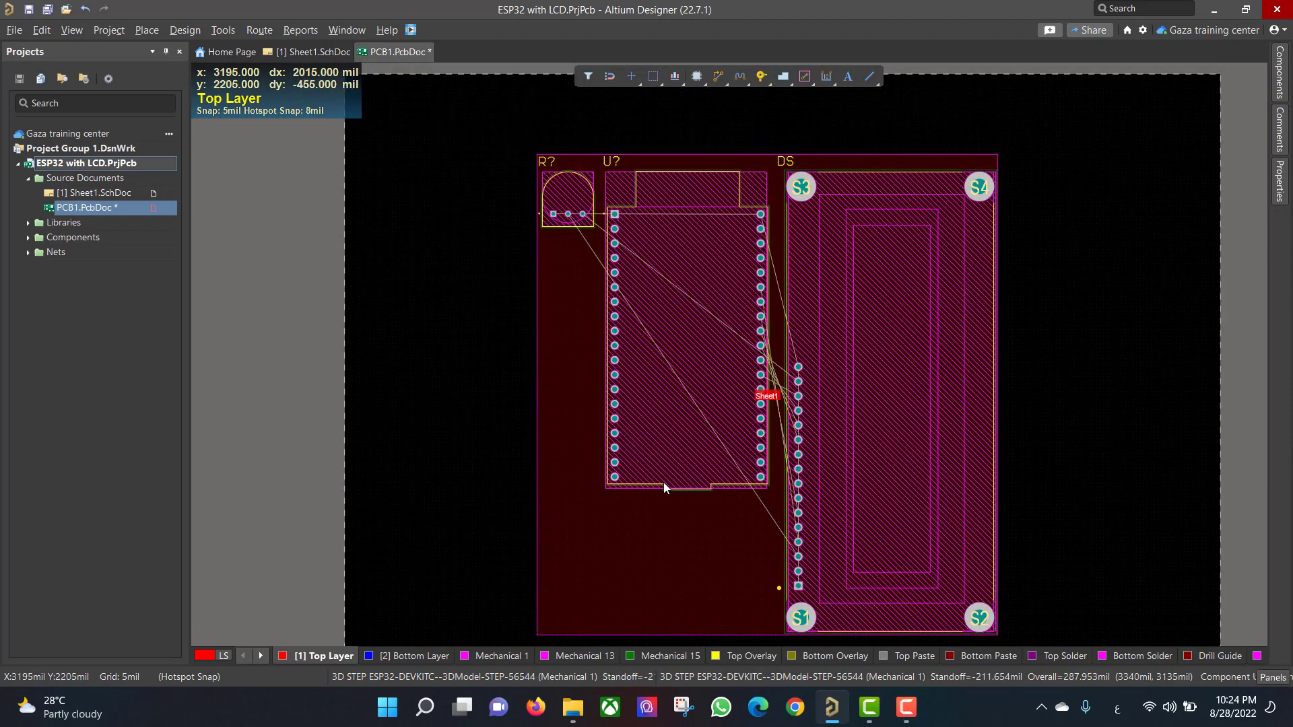
Delete the Sheet1 room surrounding the footprints.
{"action": "left_click", "coordinate": [605, 528]}
{"action": "key", "text": "Delete"}
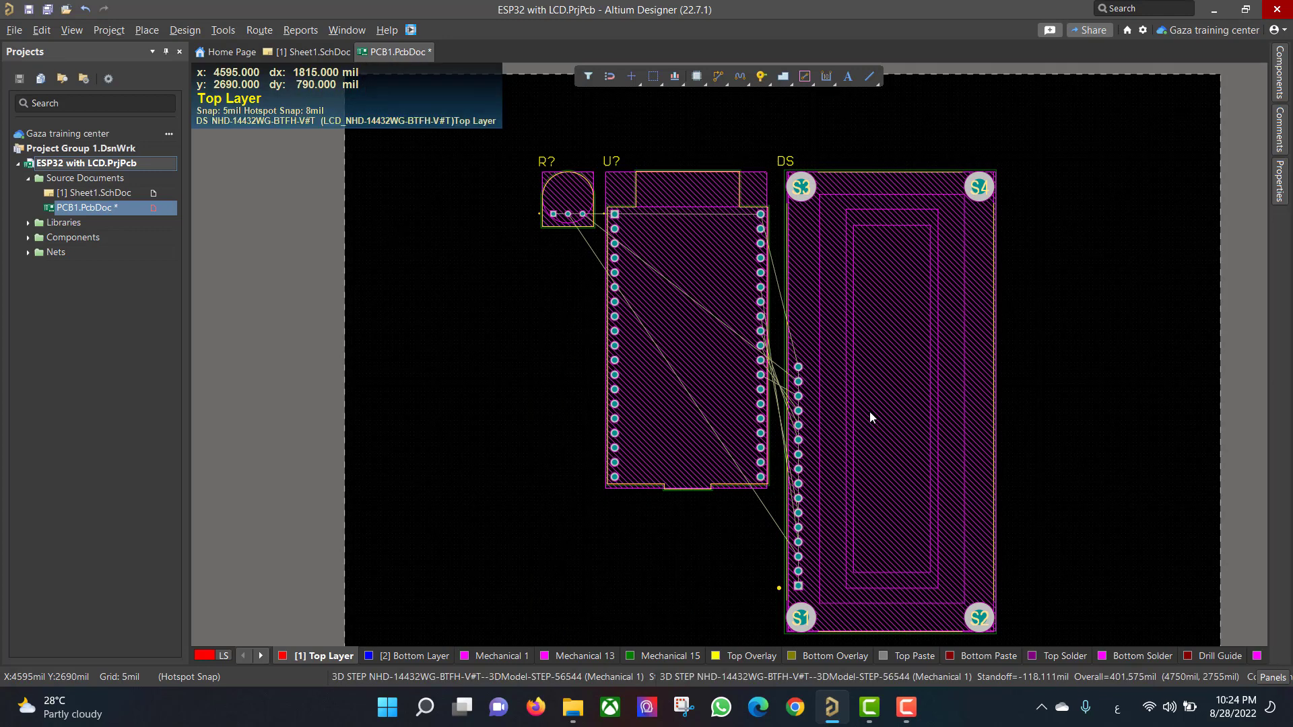
Arrange the footprints with the LCD rotated horizontally, the ESP32 rotated horizontally beneath it and the trimmer beside the ESP32's USB end.
{"action": "left_click_drag", "start_coordinate": [871, 417], "coordinate": [830, 236]}
{"action": "key", "text": "space"}
{"action": "key", "text": "space"}
{"action": "key", "text": "space"}
{"action": "left_click_drag", "start_coordinate": [615, 407], "coordinate": [815, 509]}
{"action": "key", "text": "space"}
{"action": "left_click_drag", "start_coordinate": [570, 202], "coordinate": [960, 485]}
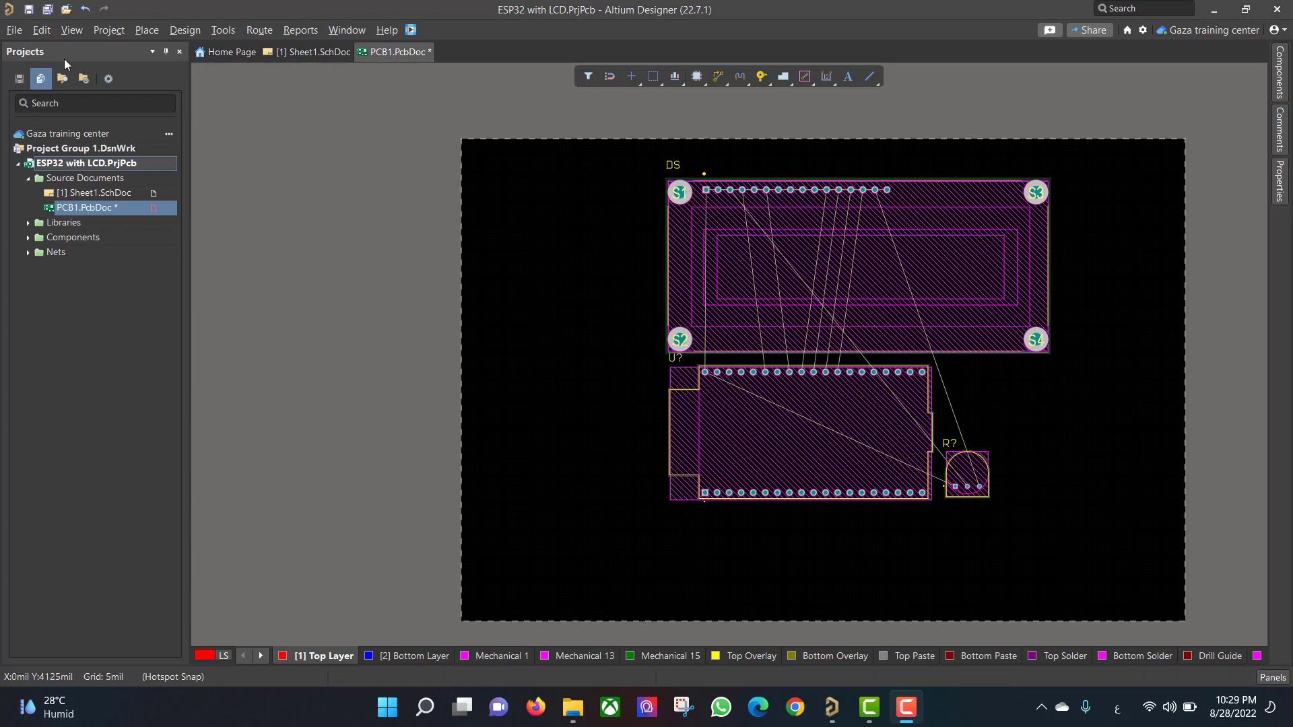
Edit the board shape in Board Planning Mode, pulling all four edges in to fit closely around the LCD, ESP32 and trimmer.
{"action": "left_click", "coordinate": [71, 29]}
{"action": "left_click", "coordinate": [115, 52]}
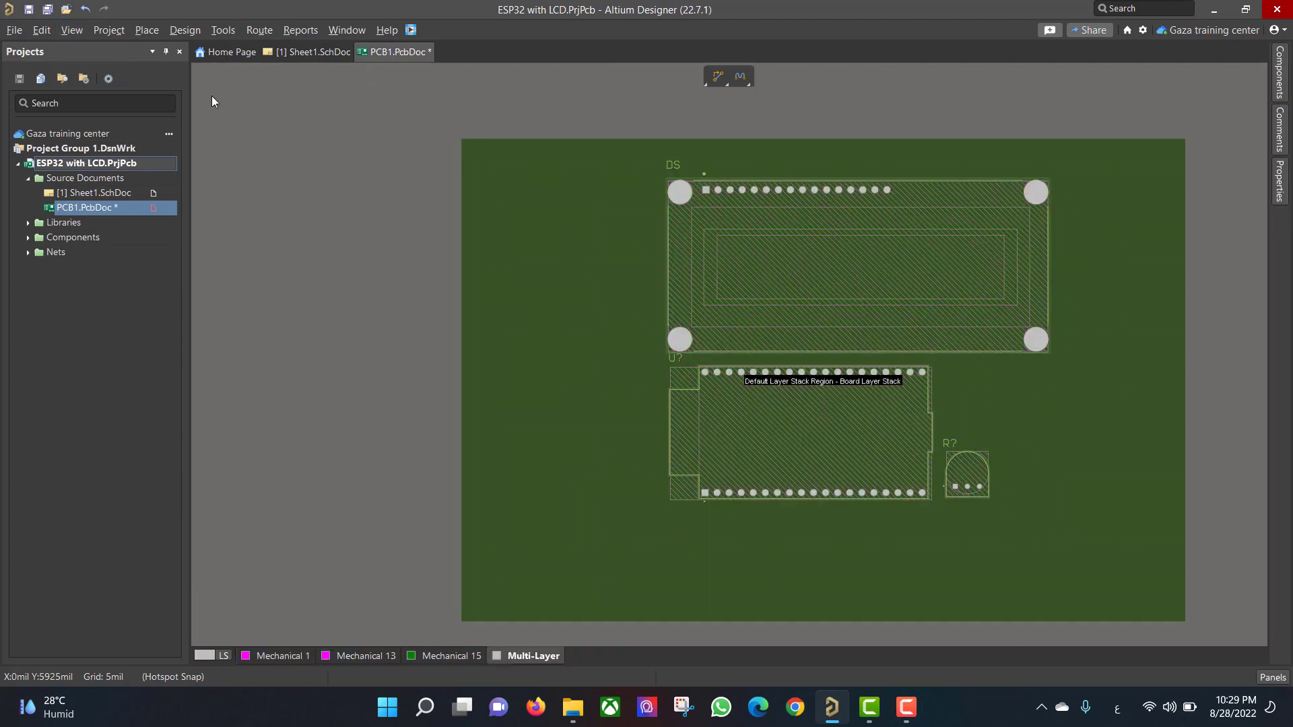
{"action": "left_click", "coordinate": [188, 30]}
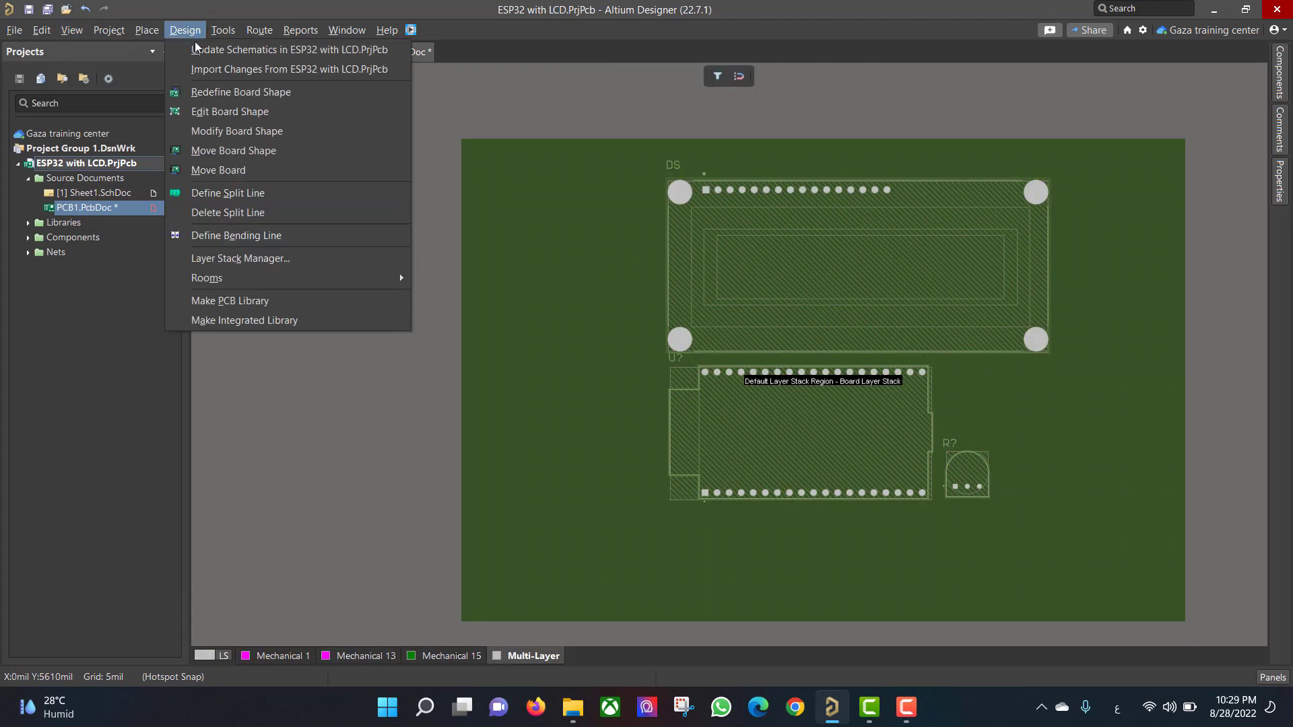
{"action": "left_click", "coordinate": [256, 114]}
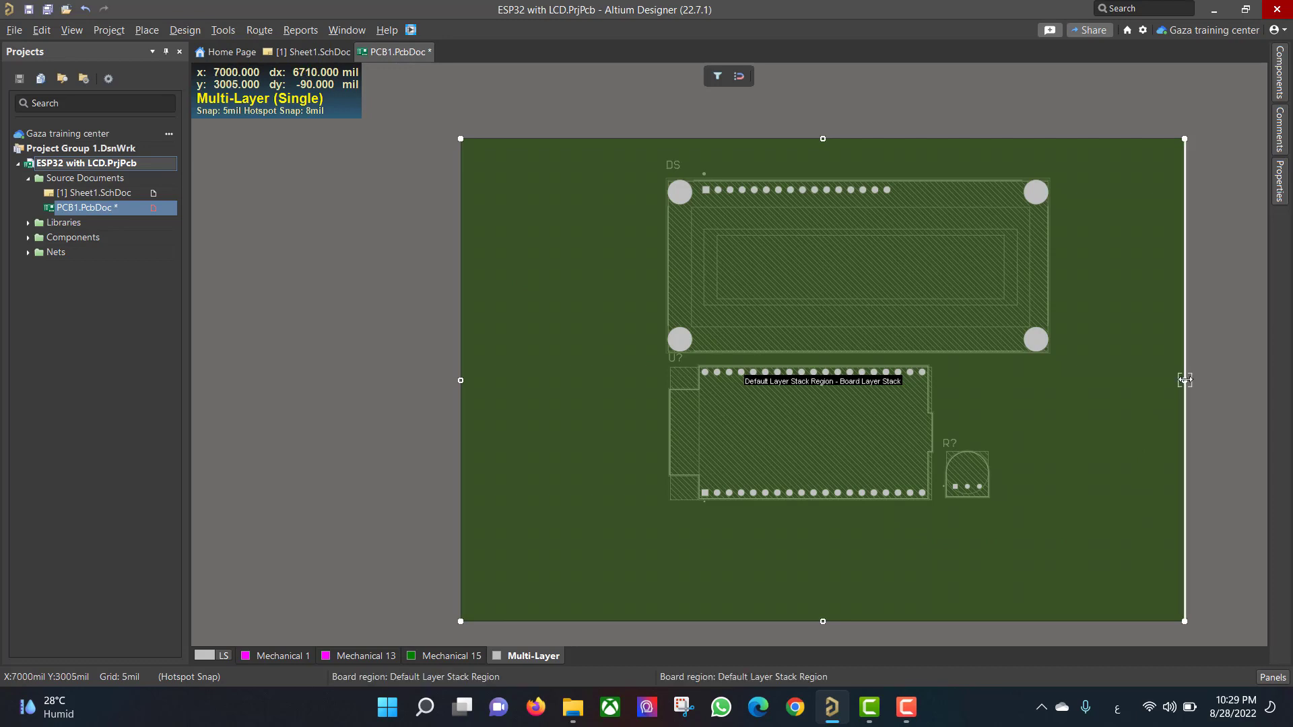
{"action": "left_click_drag", "start_coordinate": [1185, 380], "coordinate": [1052, 380]}
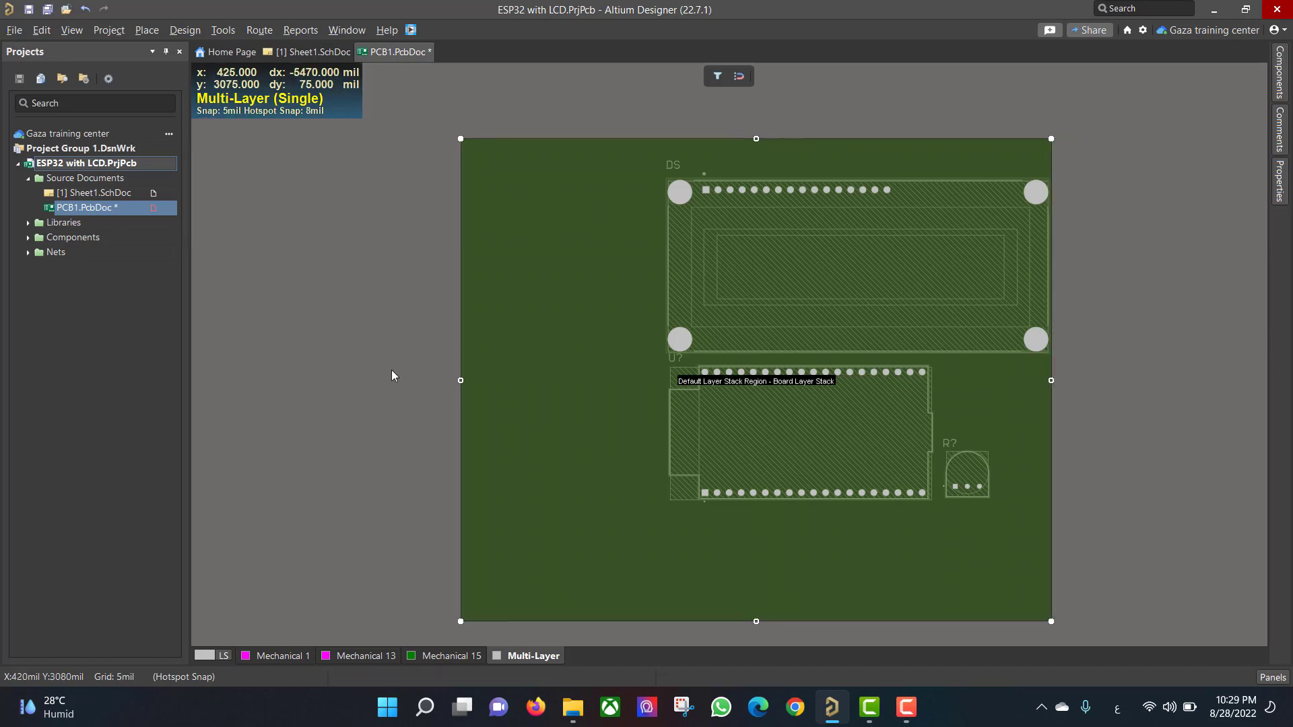
{"action": "left_click_drag", "start_coordinate": [460, 380], "coordinate": [664, 382]}
{"action": "left_click_drag", "start_coordinate": [858, 139], "coordinate": [859, 178]}
{"action": "left_click_drag", "start_coordinate": [858, 621], "coordinate": [863, 502]}
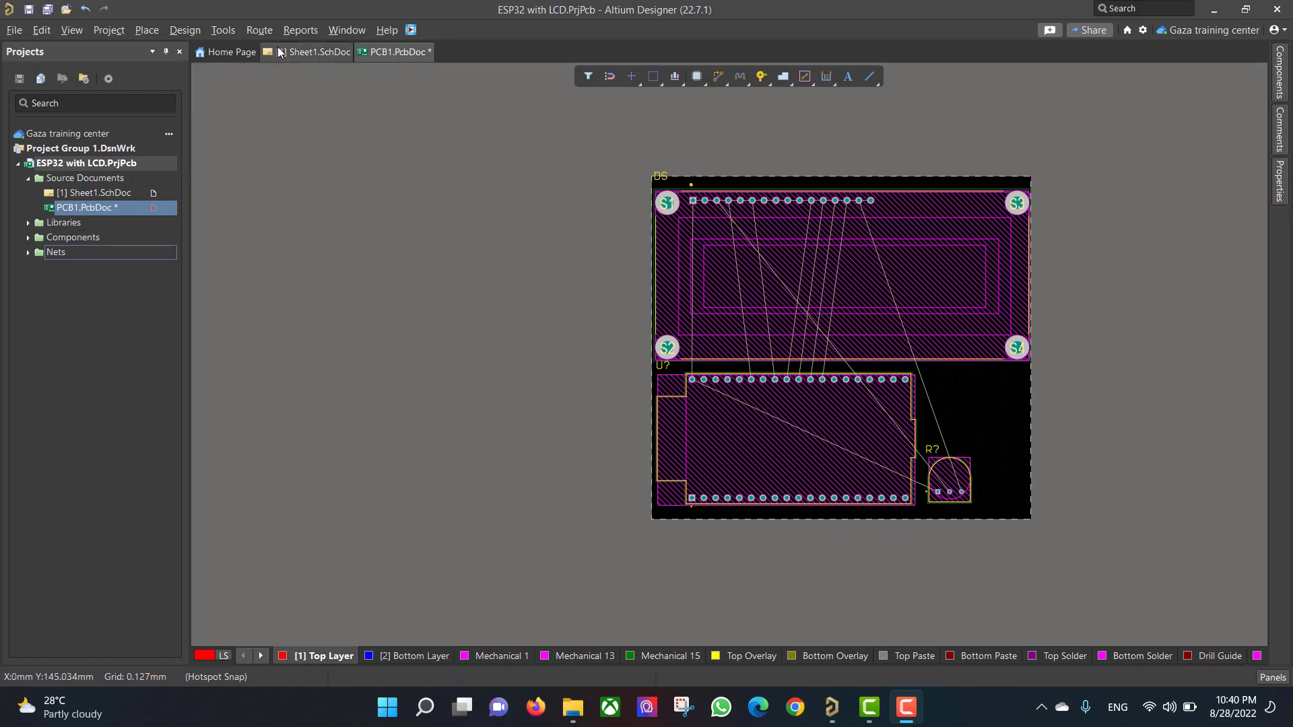
Auto-route the whole board with the Default 2 Layer Board strategy and dismiss the routing messages.
{"action": "left_click", "coordinate": [260, 29]}
{"action": "mouse_move", "coordinate": [356, 278]}
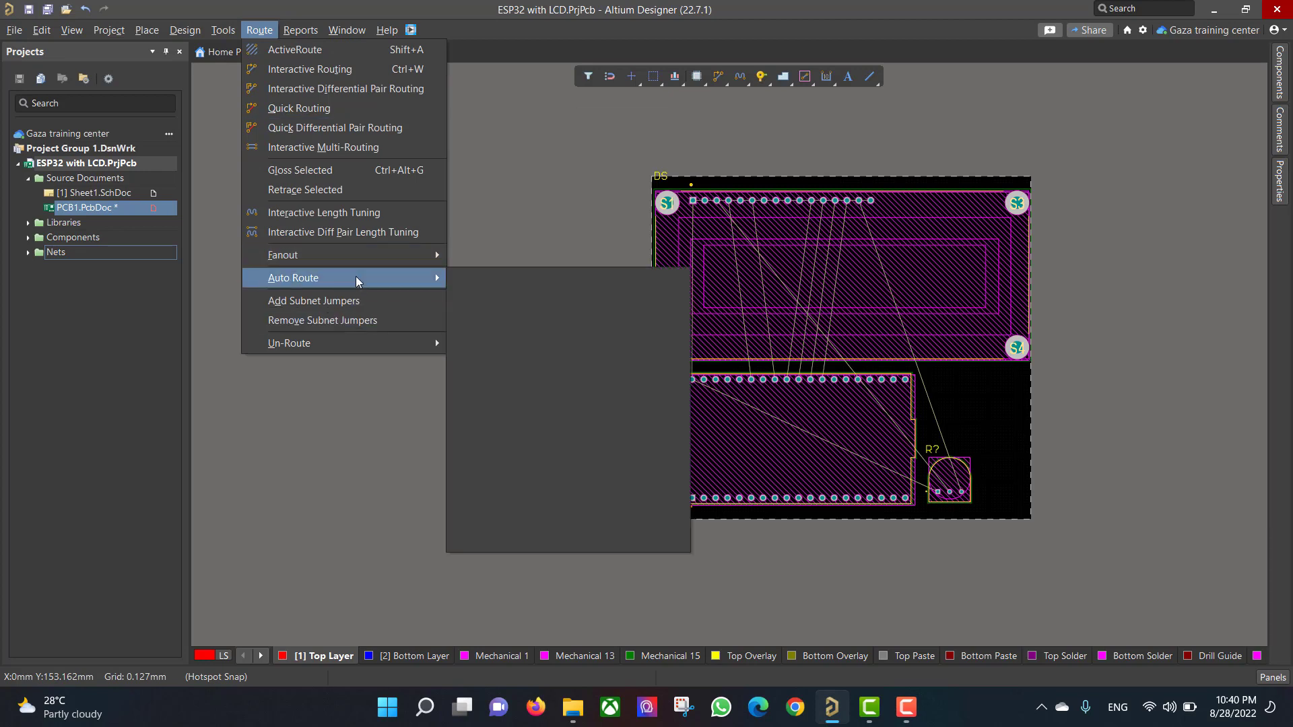
{"action": "left_click", "coordinate": [500, 279]}
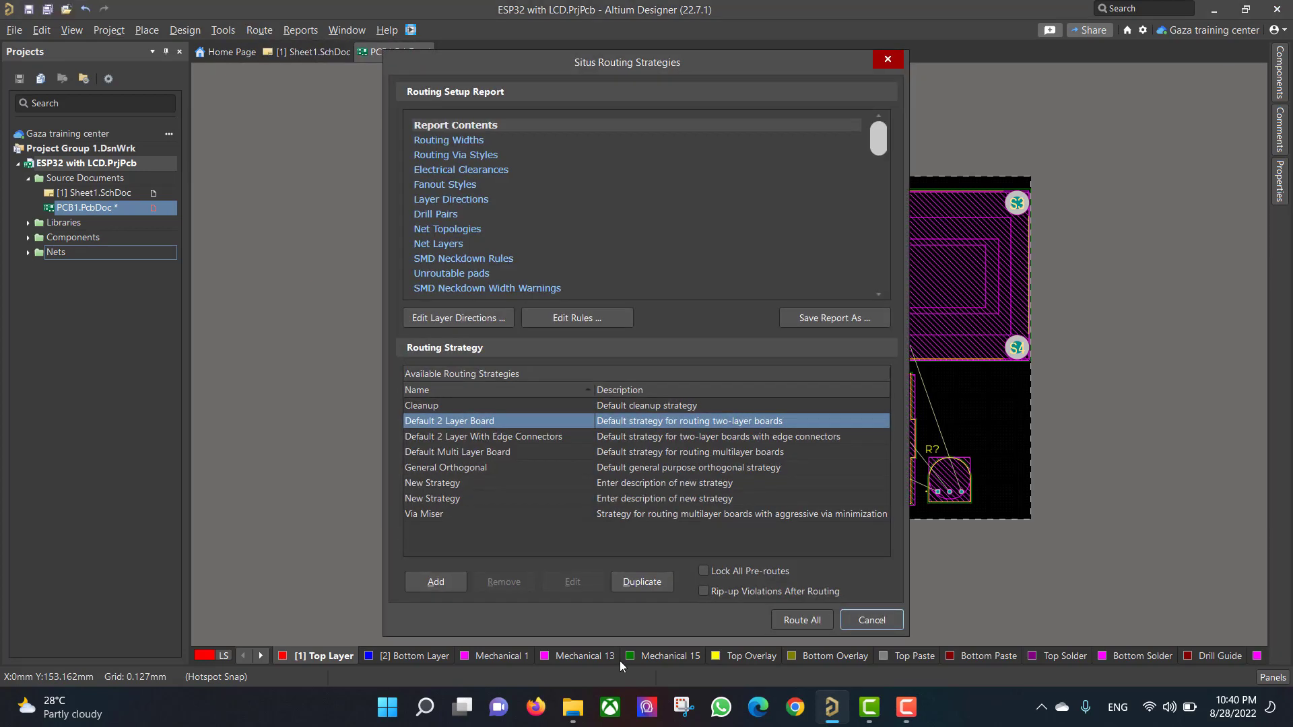
{"action": "left_click", "coordinate": [808, 620]}
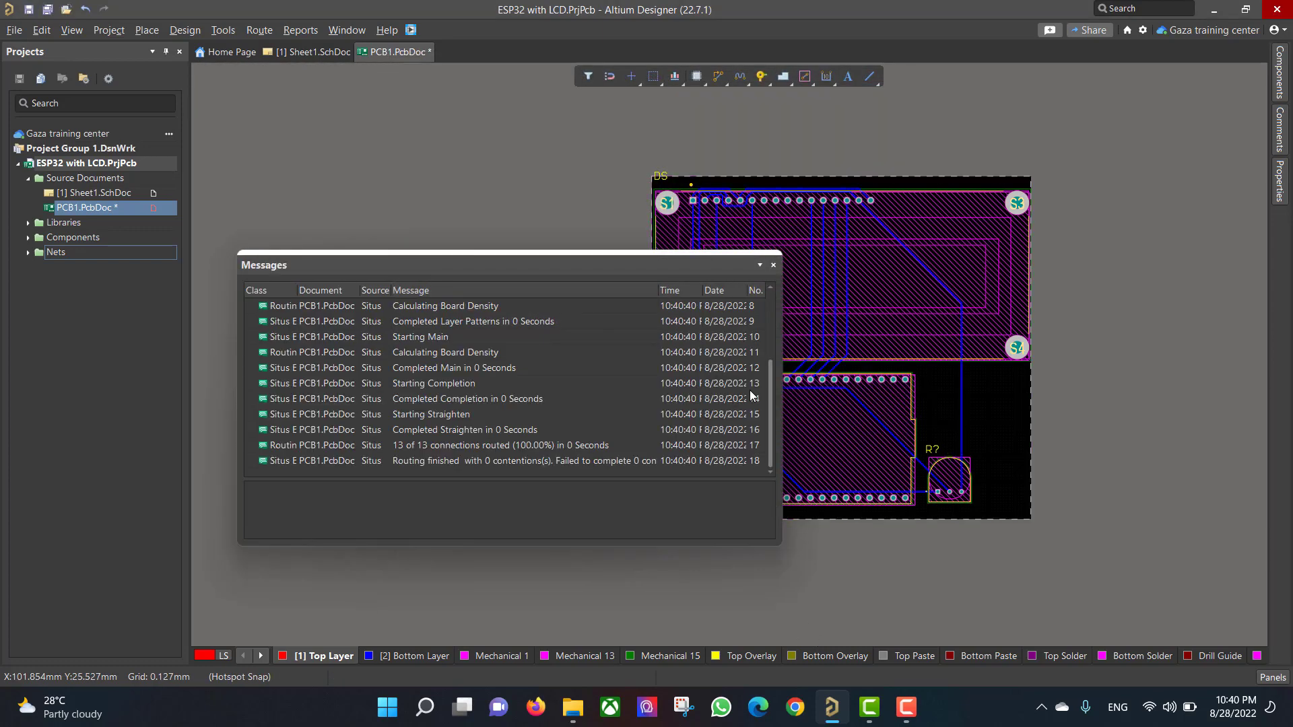
{"action": "left_click", "coordinate": [774, 265]}
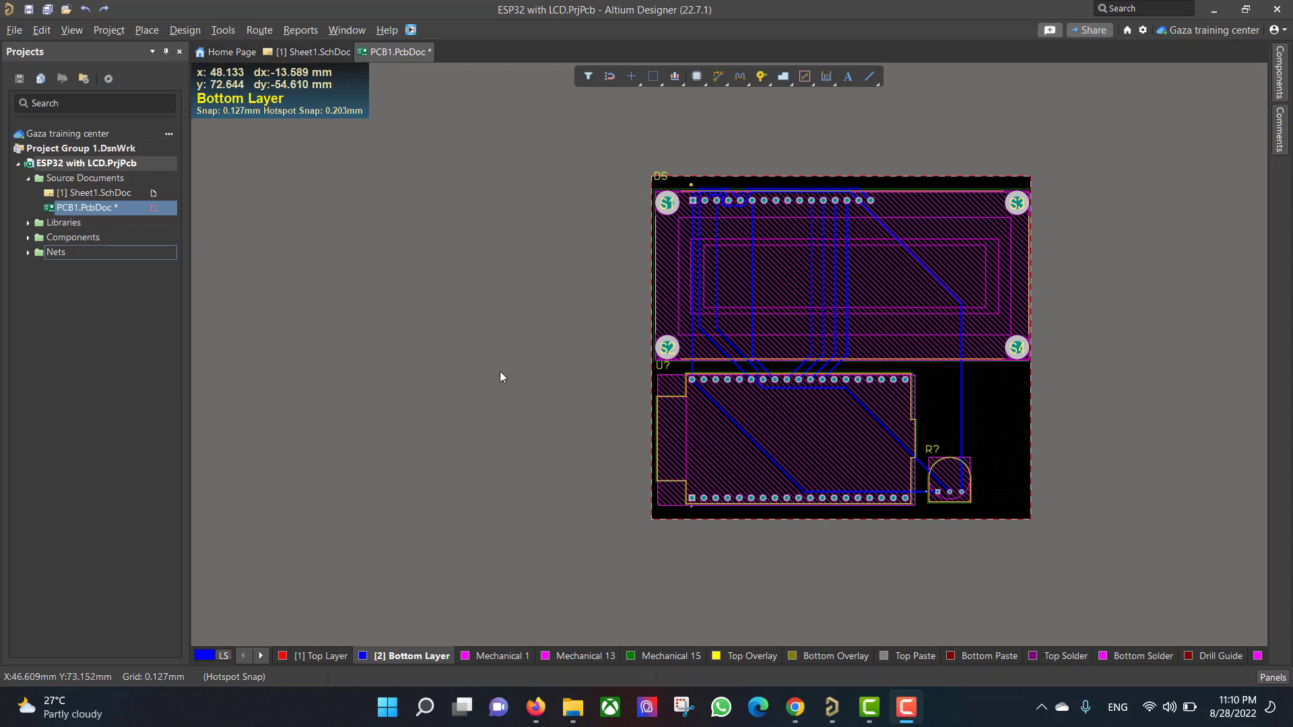
Create a new polygon pour from the board outline, assigned to the GND net on the Bottom Layer.
{"action": "left_click", "coordinate": [221, 30]}
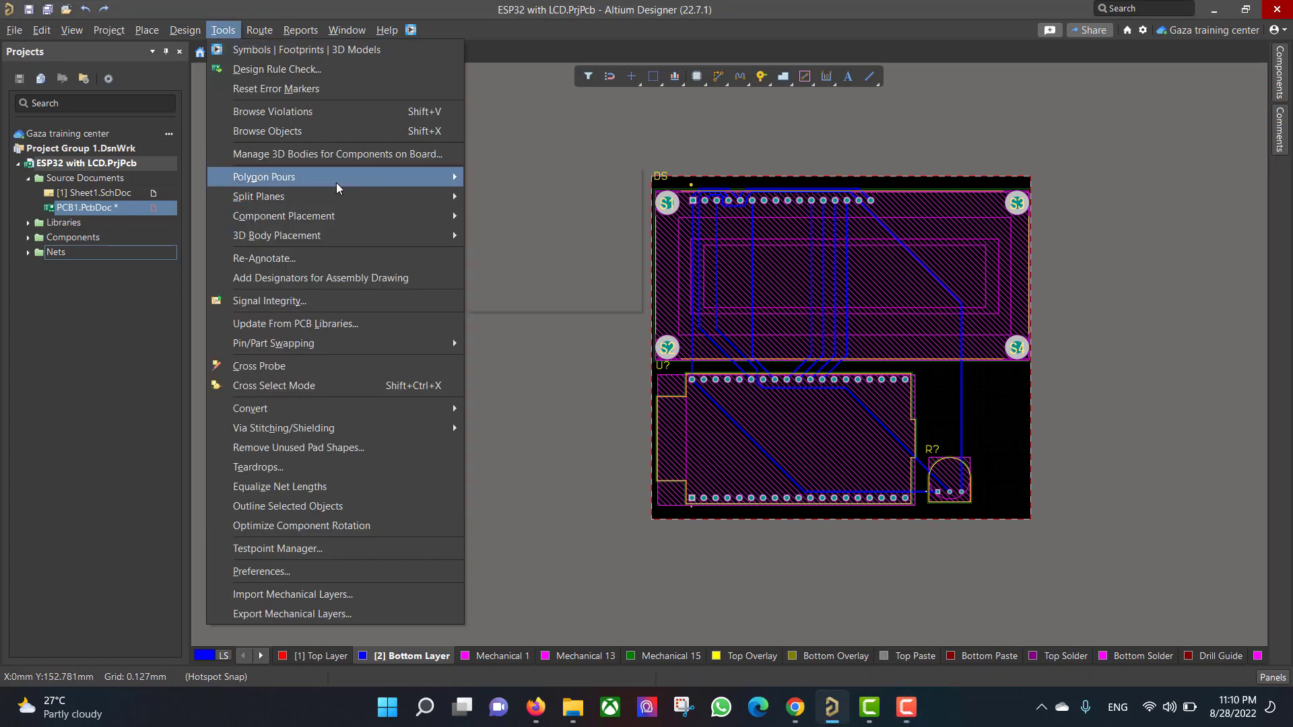
{"action": "left_click", "coordinate": [627, 184]}
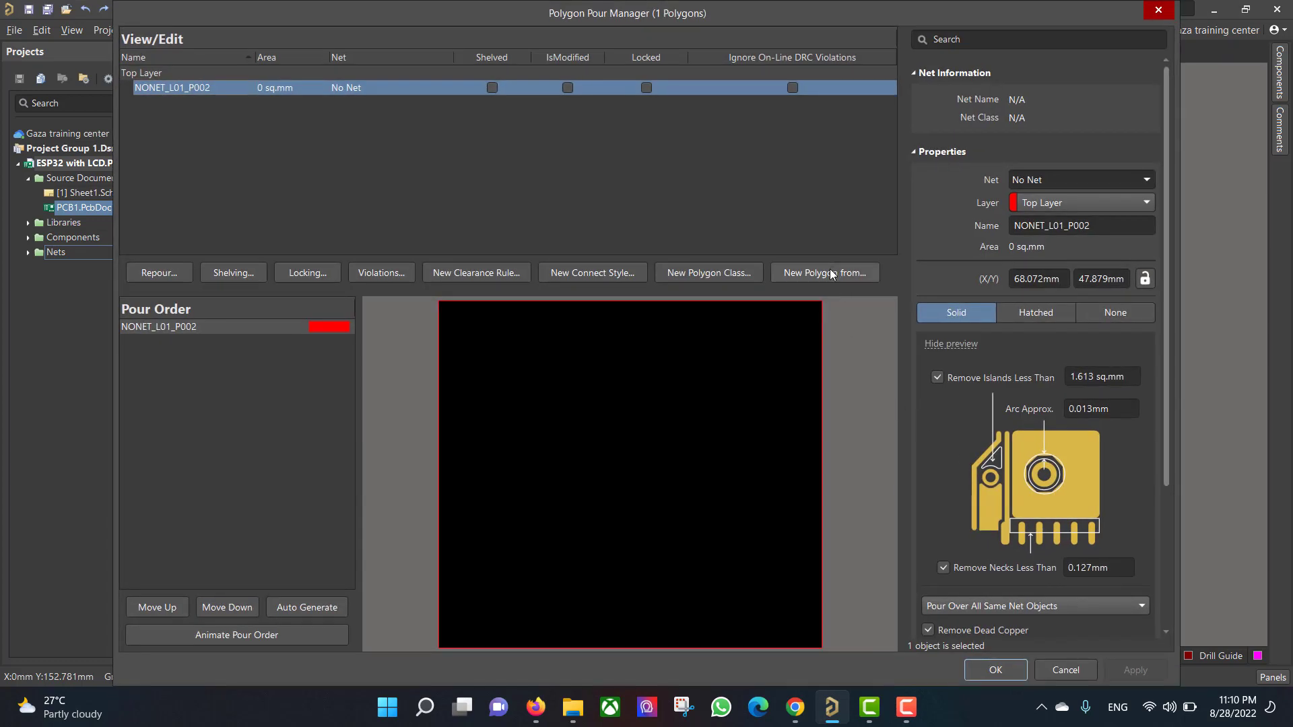
{"action": "left_click", "coordinate": [839, 273]}
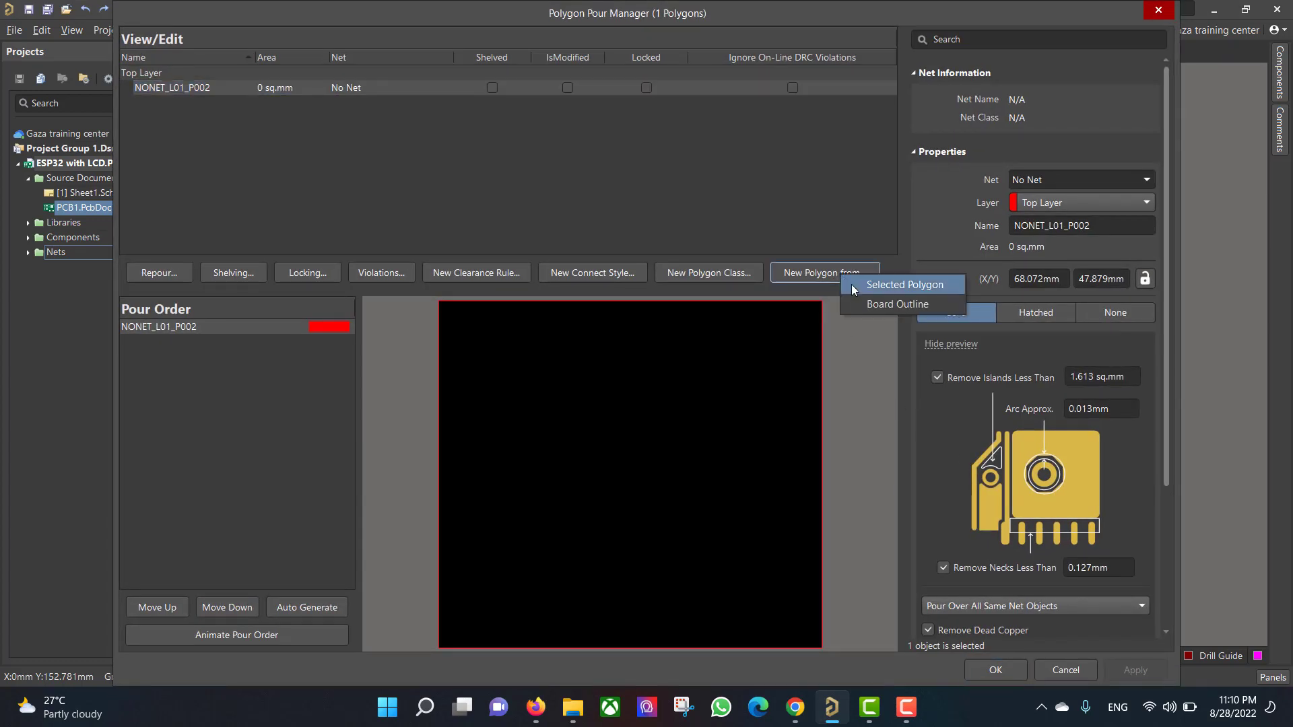
{"action": "left_click", "coordinate": [875, 305]}
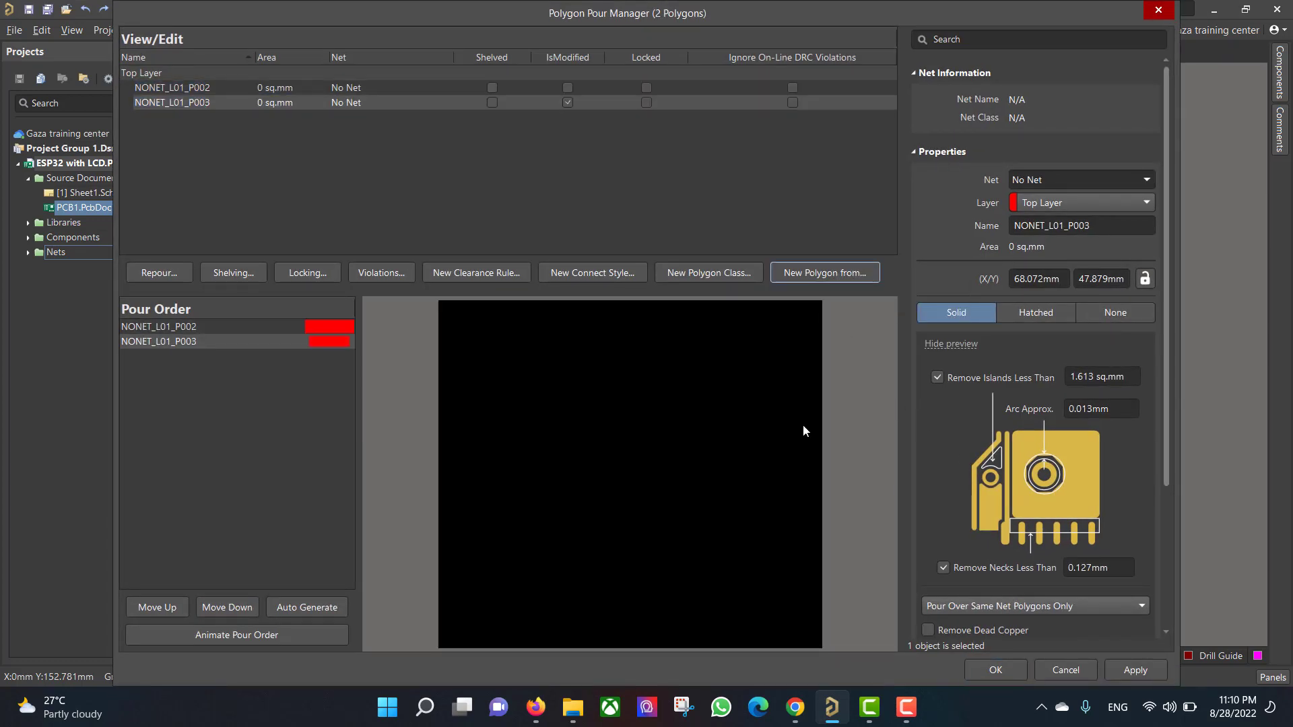
{"action": "left_click", "coordinate": [1146, 180]}
{"action": "left_click", "coordinate": [1105, 213]}
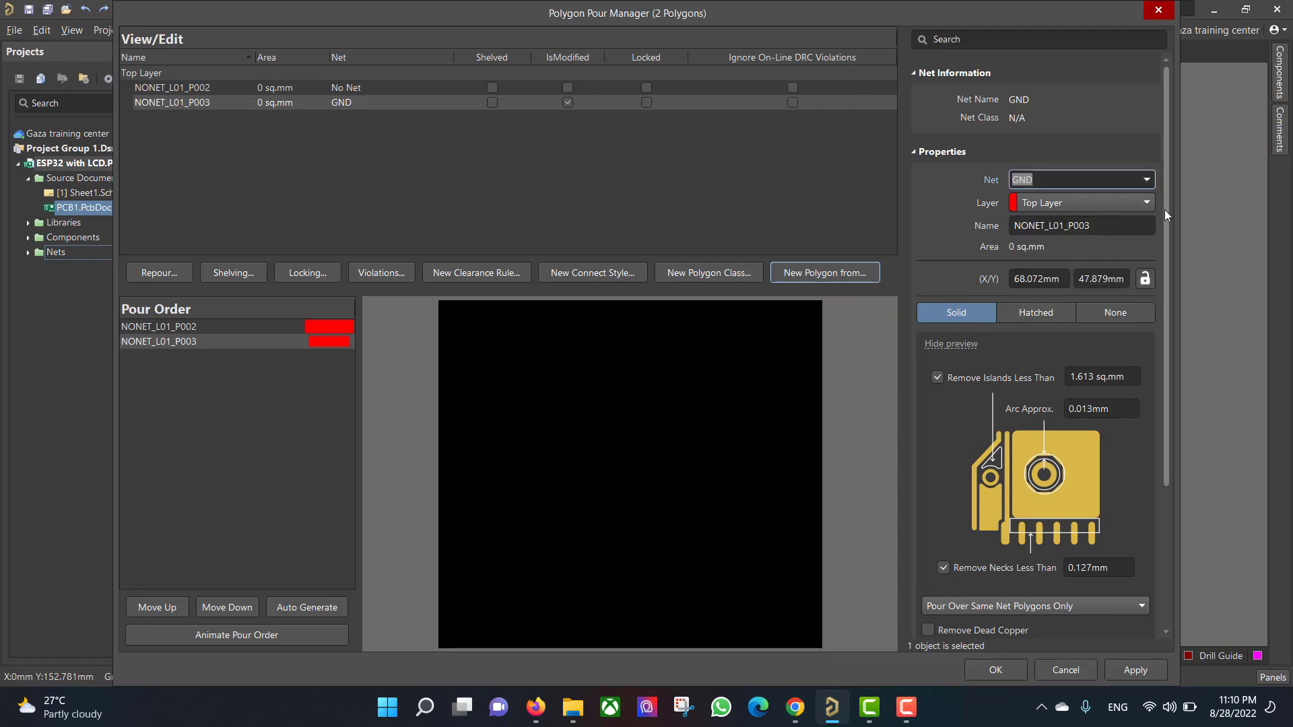
{"action": "left_click", "coordinate": [1135, 201]}
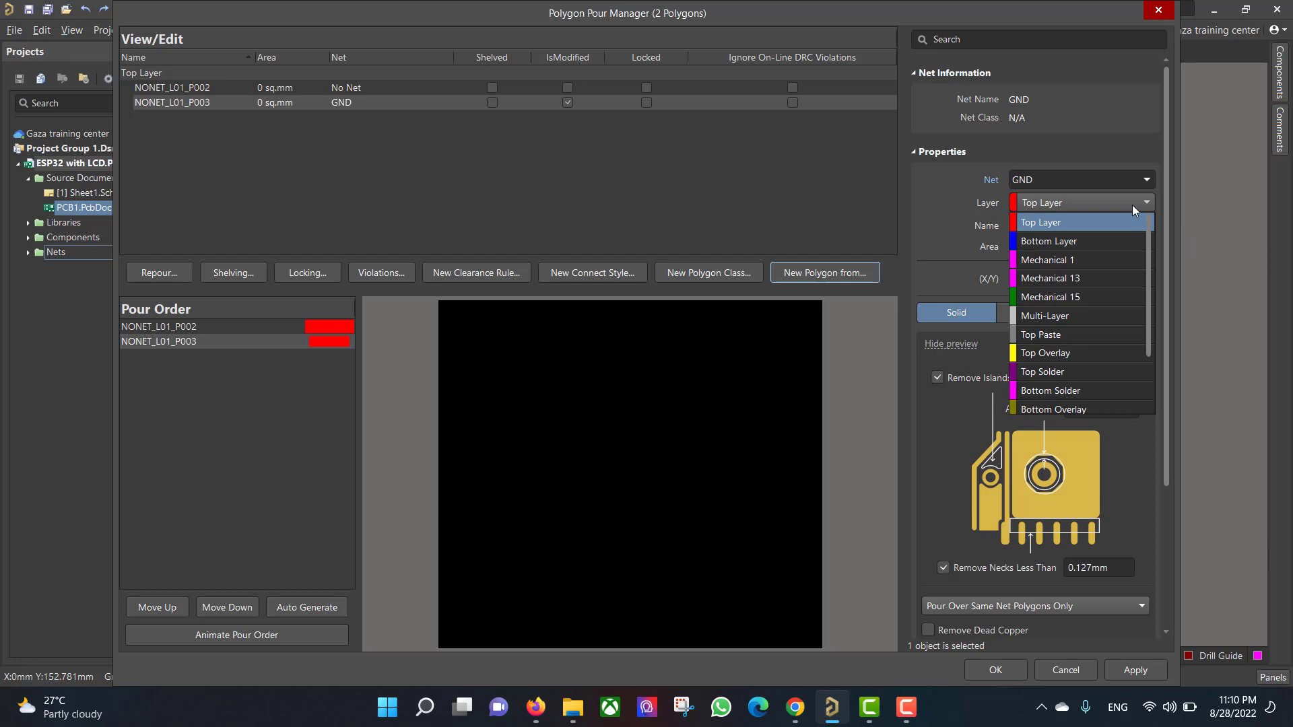
{"action": "left_click", "coordinate": [1112, 241]}
Enable Remove Dead Copper for the GND polygon, apply the pour to the design and close the Polygon Pour Manager.
{"action": "scroll", "coordinate": [1169, 417], "scroll_direction": "down", "scroll_amount": 5}
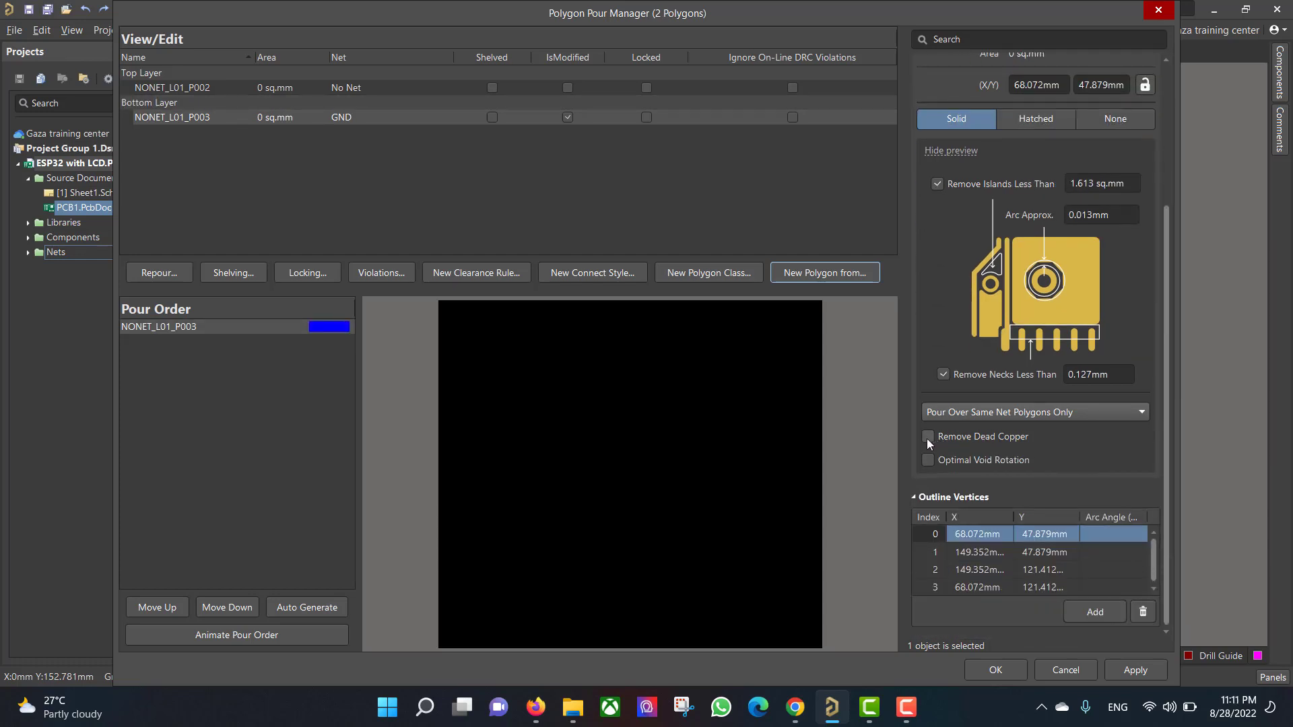
{"action": "left_click", "coordinate": [927, 437]}
{"action": "left_click", "coordinate": [1137, 669]}
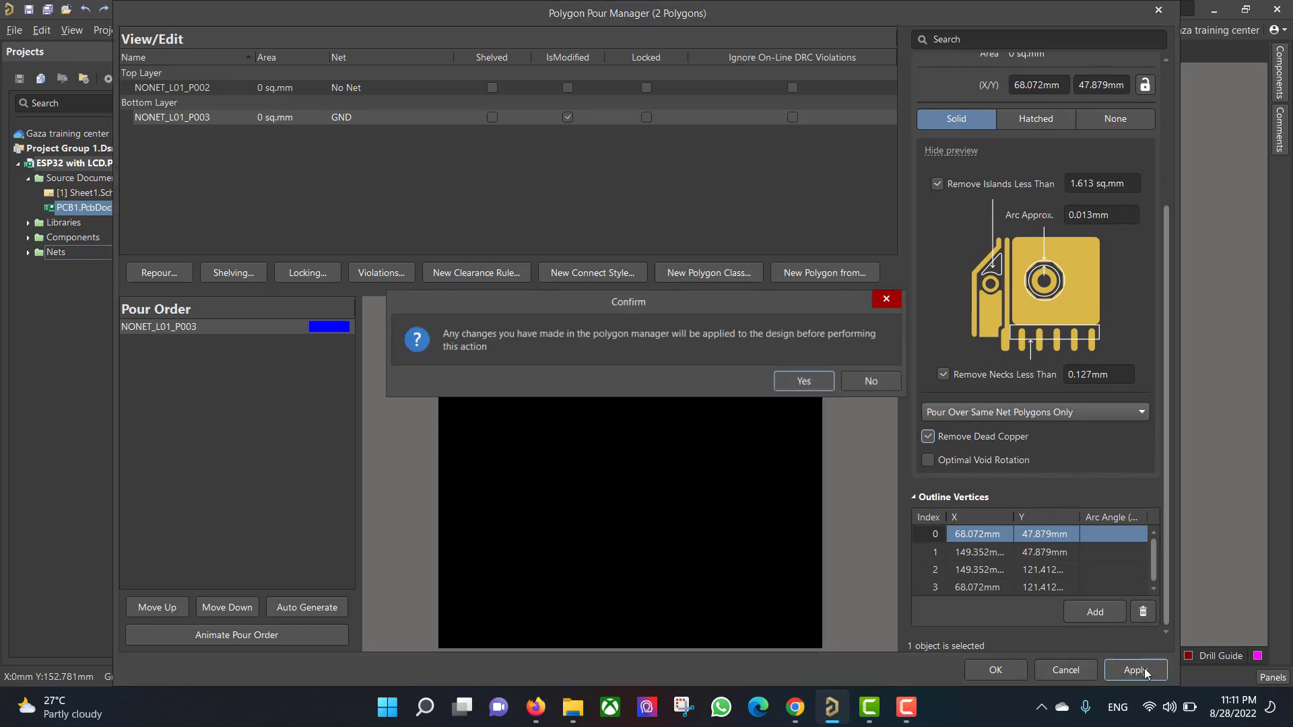
{"action": "left_click", "coordinate": [812, 383]}
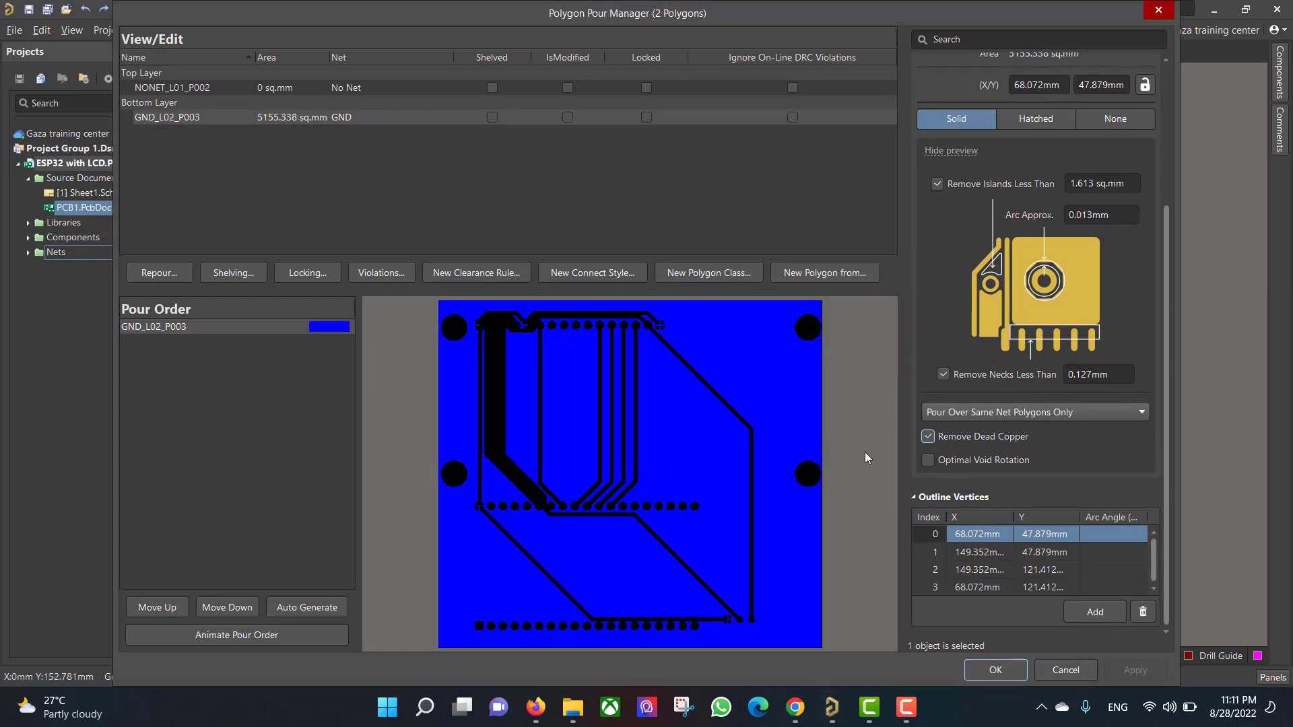
{"action": "left_click", "coordinate": [996, 671]}
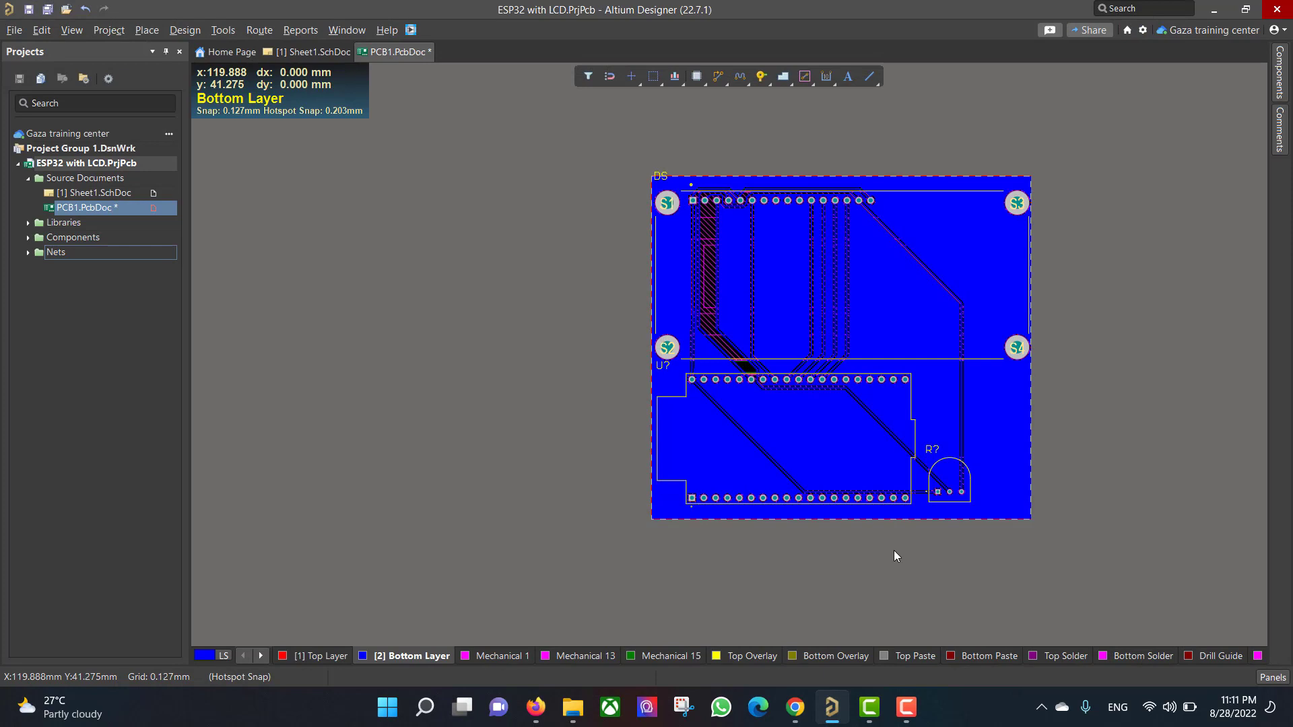
Show the board in 3D Layout Mode and inspect the assembled LCD, ESP32 and trimmer from different angles.
{"action": "left_click", "coordinate": [72, 31]}
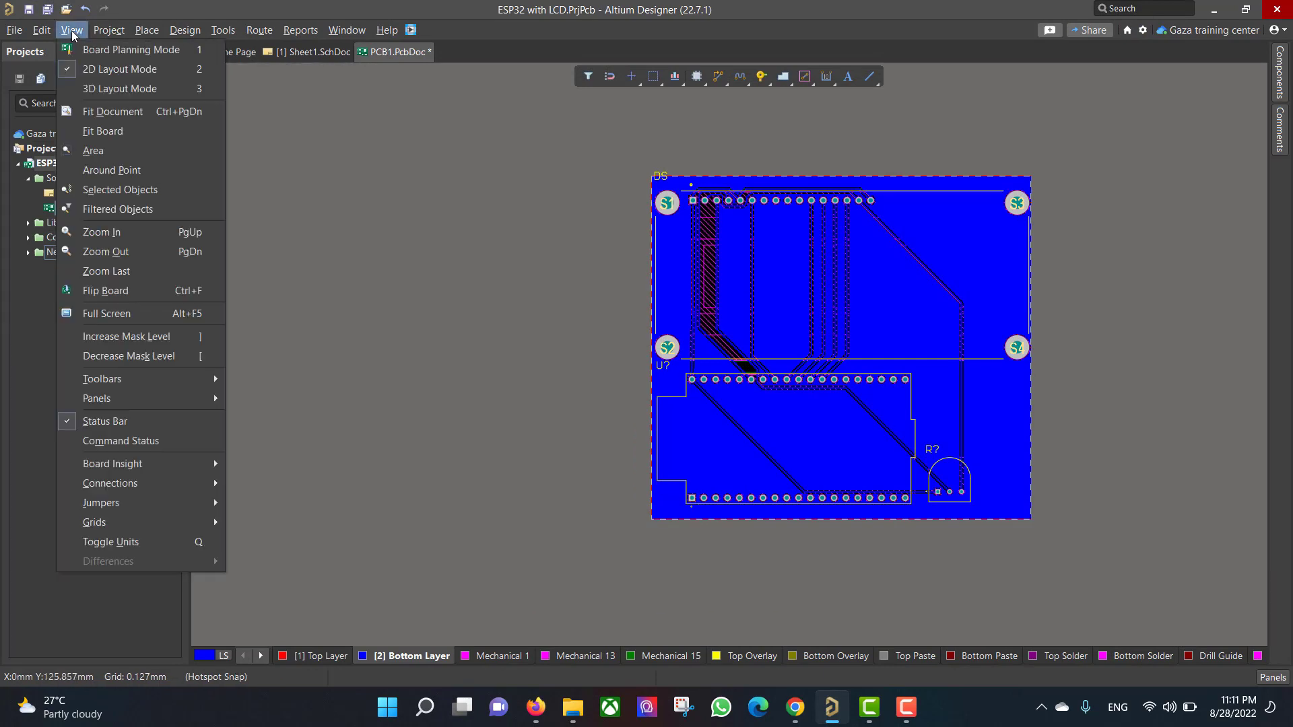
{"action": "left_click", "coordinate": [132, 88]}
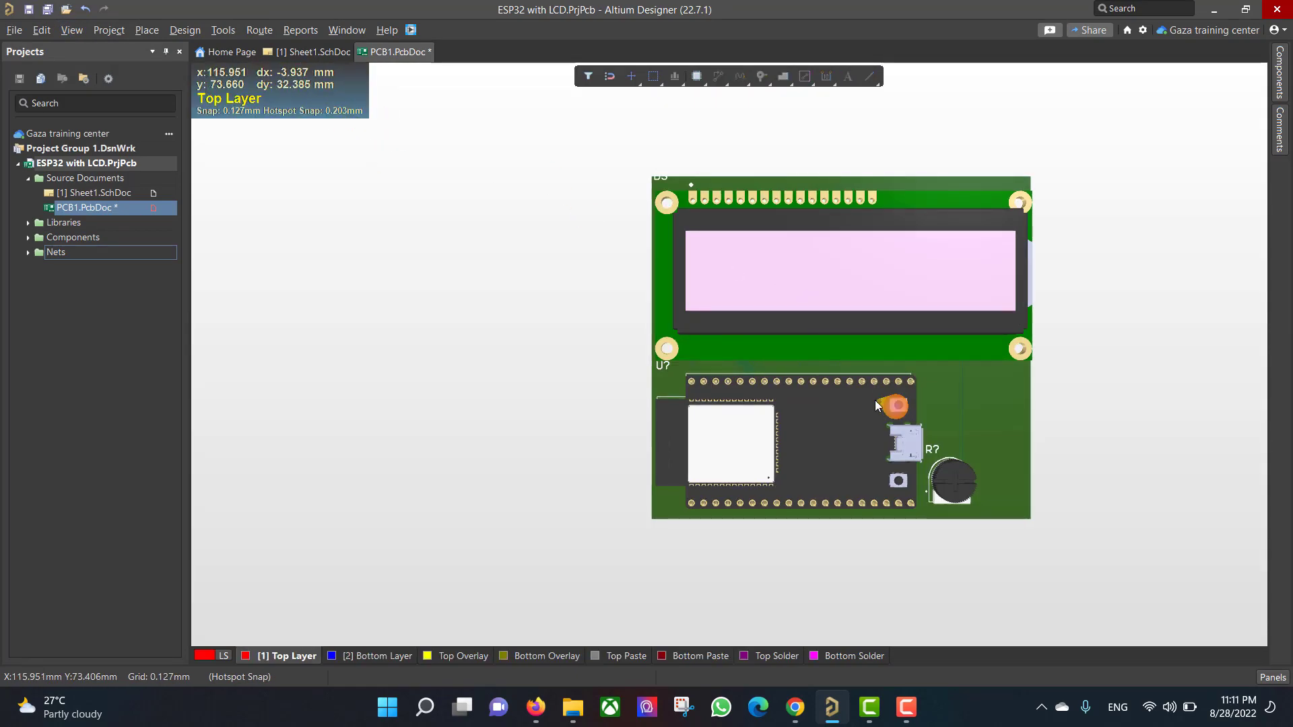
{"action": "right_click_drag", "start_coordinate": [875, 401], "coordinate": [805, 456], "text": "shift"}
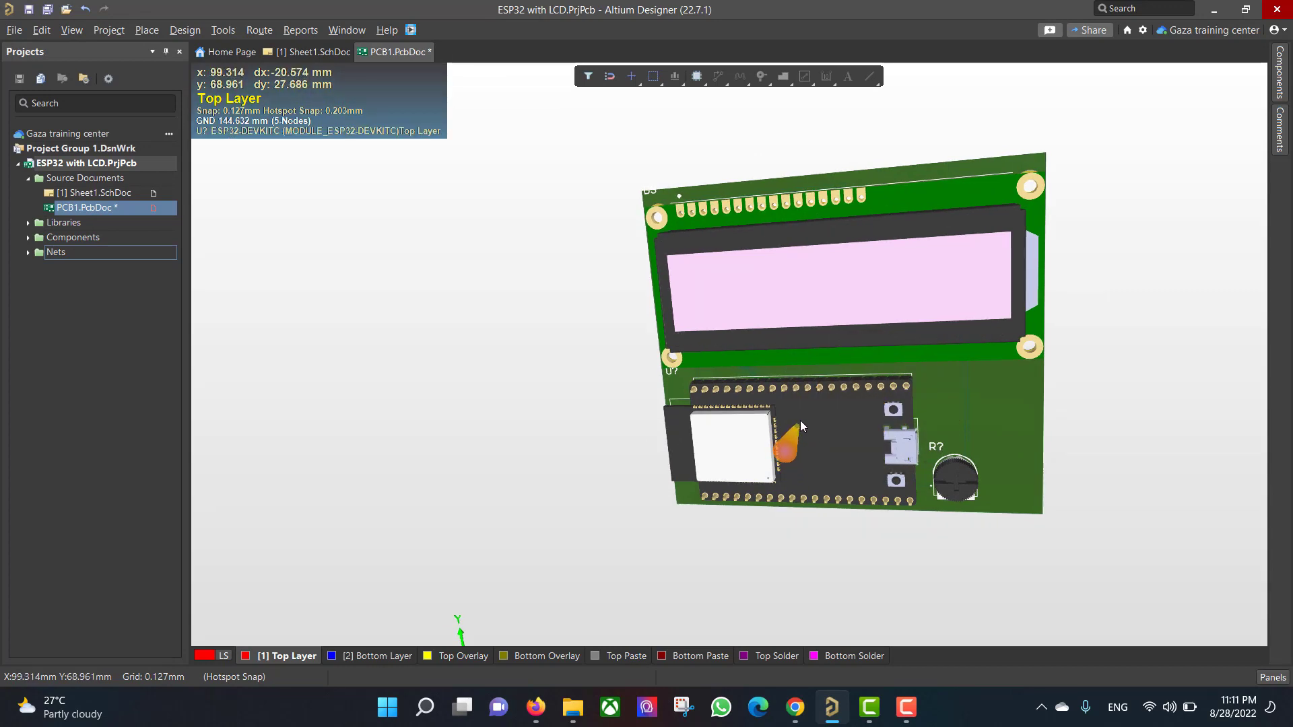
{"action": "right_click_drag", "start_coordinate": [800, 420], "coordinate": [909, 196], "text": "shift"}
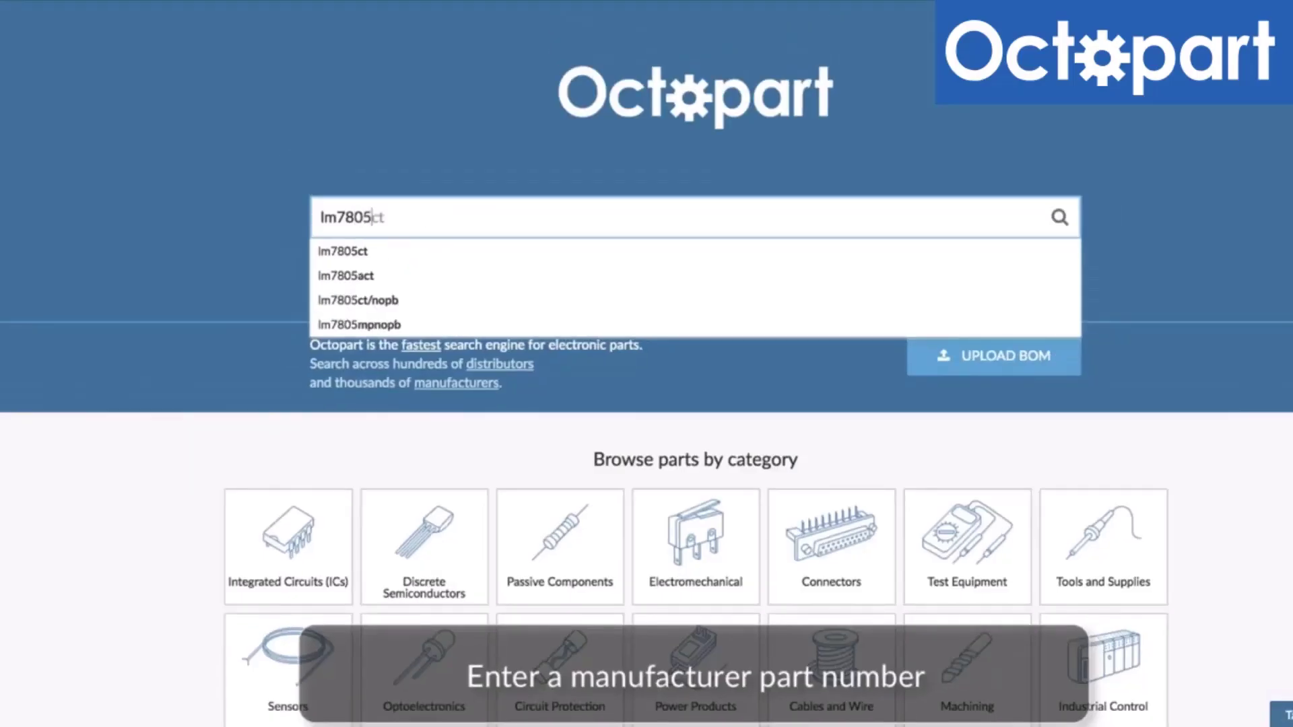
Search Octopart for the part number lm7805ct.
{"action": "type", "text": "ct"}
{"action": "key", "text": "Return"}
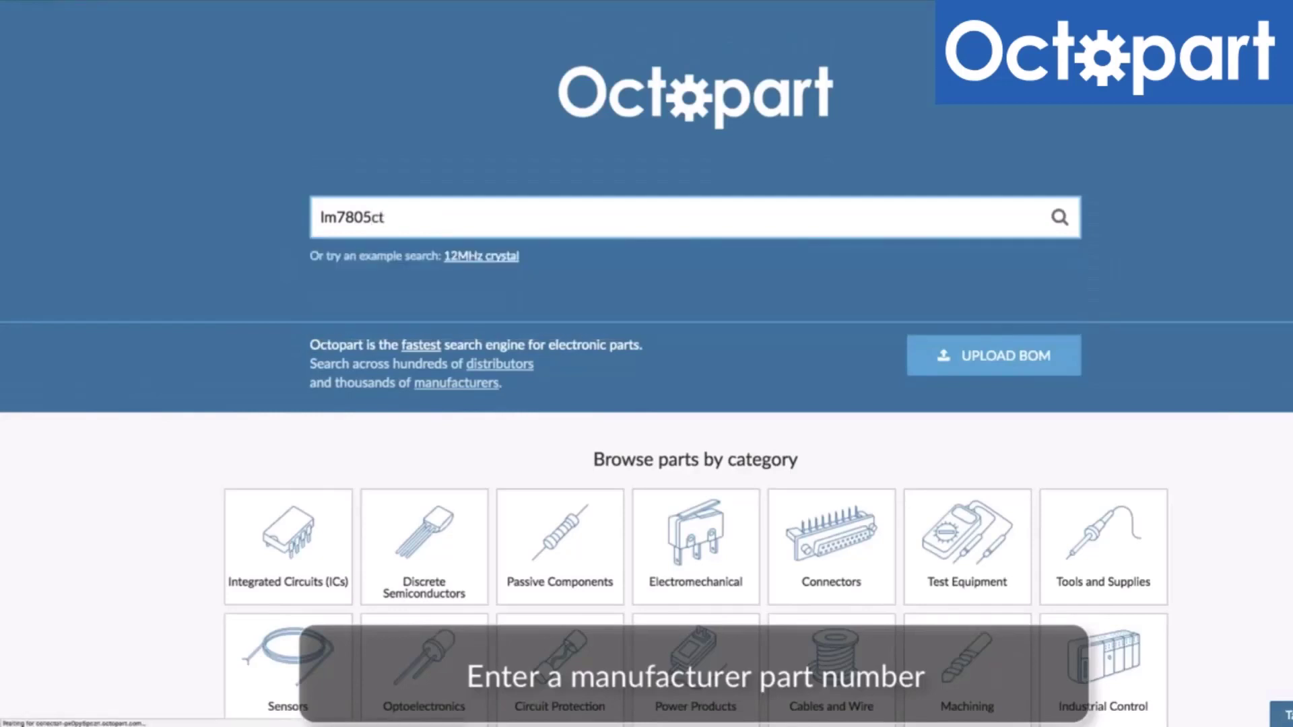